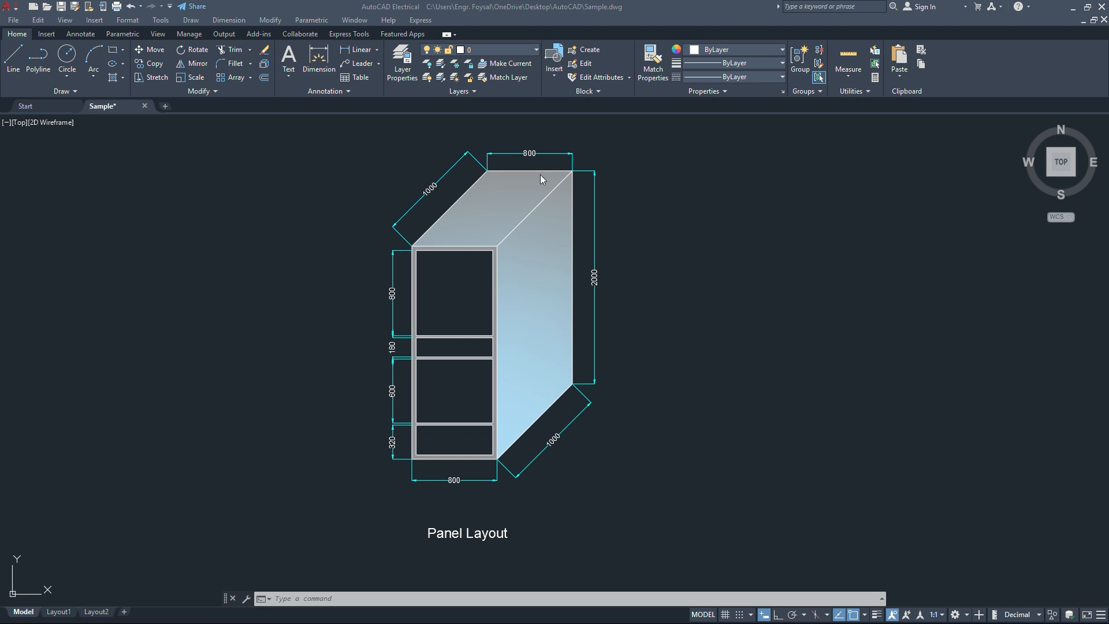
Turn on Ortho mode for the drawing.
mouse_move(750, 321)
middle_down()
mouse_move(522, 335)
mouse_move(549, 336)
middle_up()
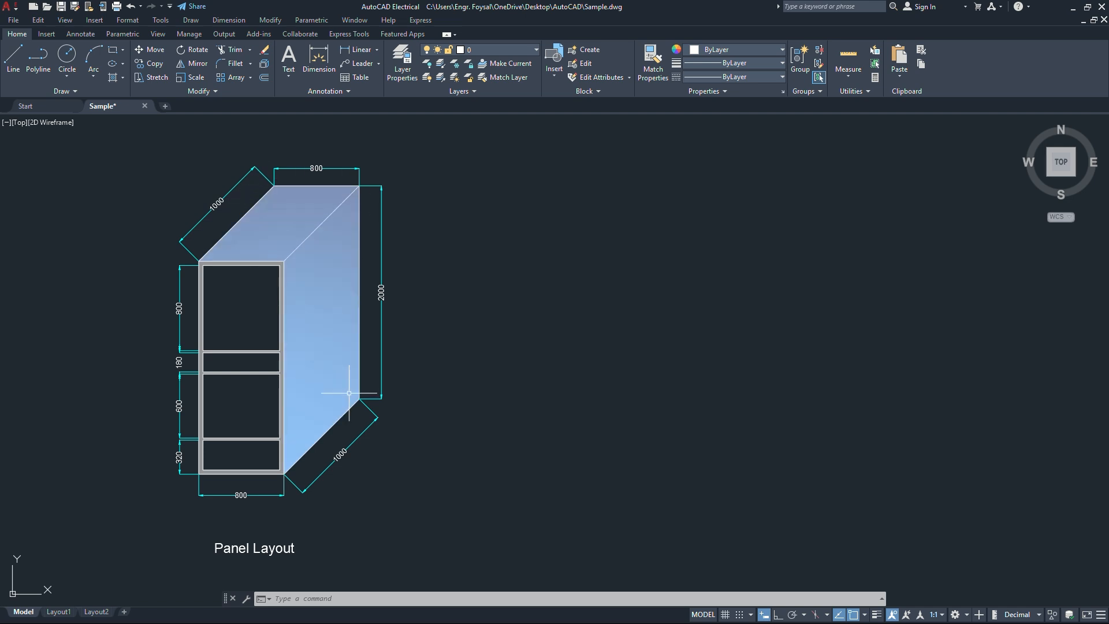
click(779, 616)
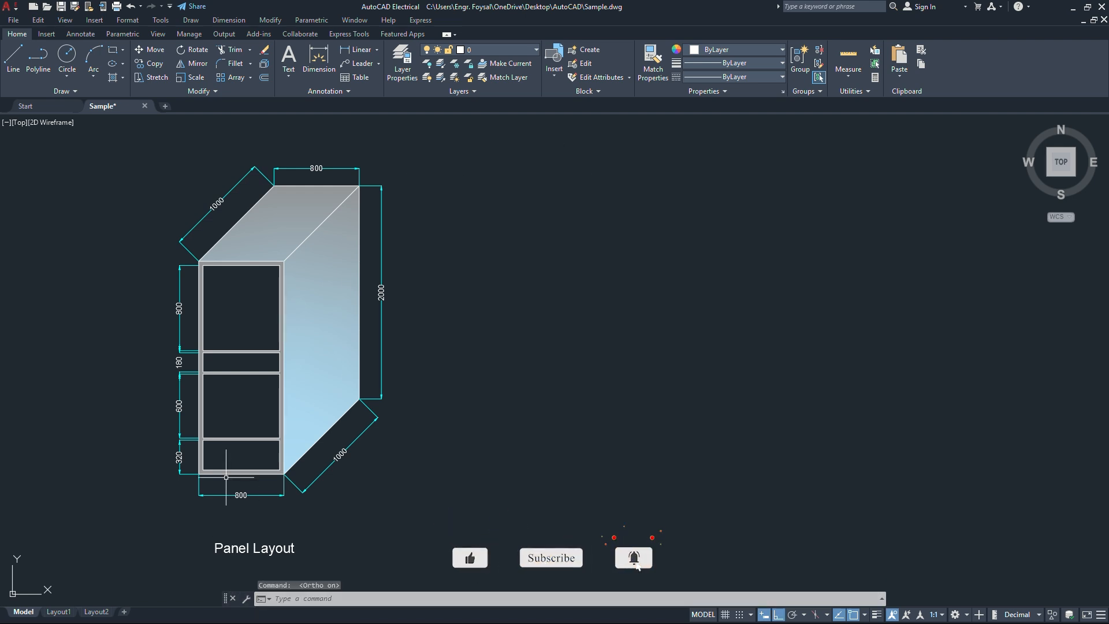
Examine the width, height, depth and front compartment dimensions of the Panel Layout drawing.
scroll(227, 477, up, 2)
scroll(265, 504, down, 1)
middle_drag(275, 485, 332, 480)
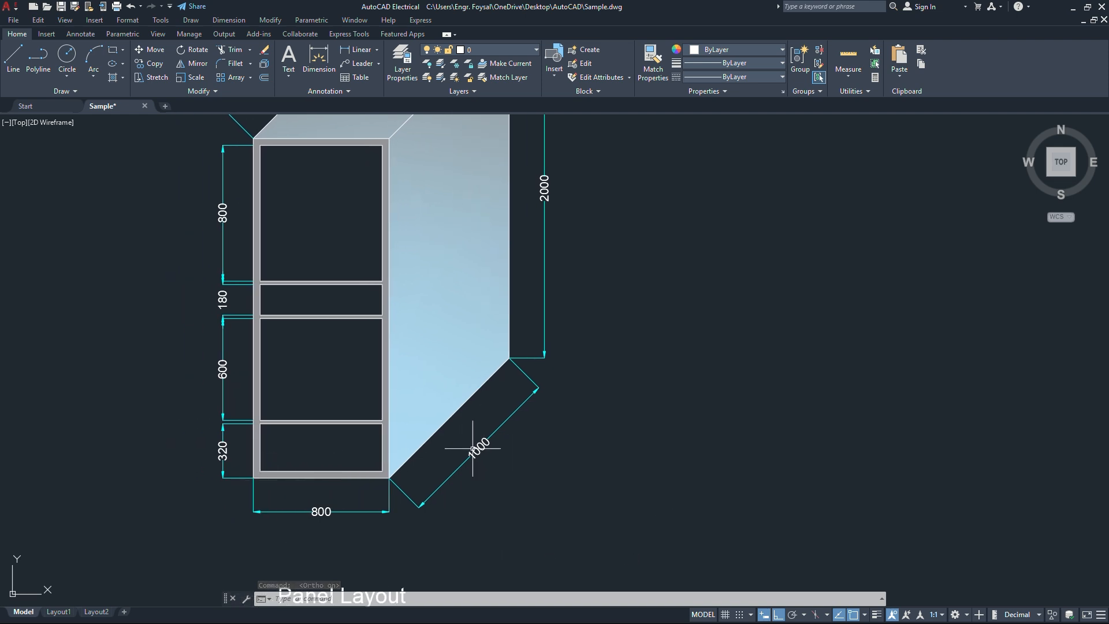
middle_drag(503, 429, 472, 553)
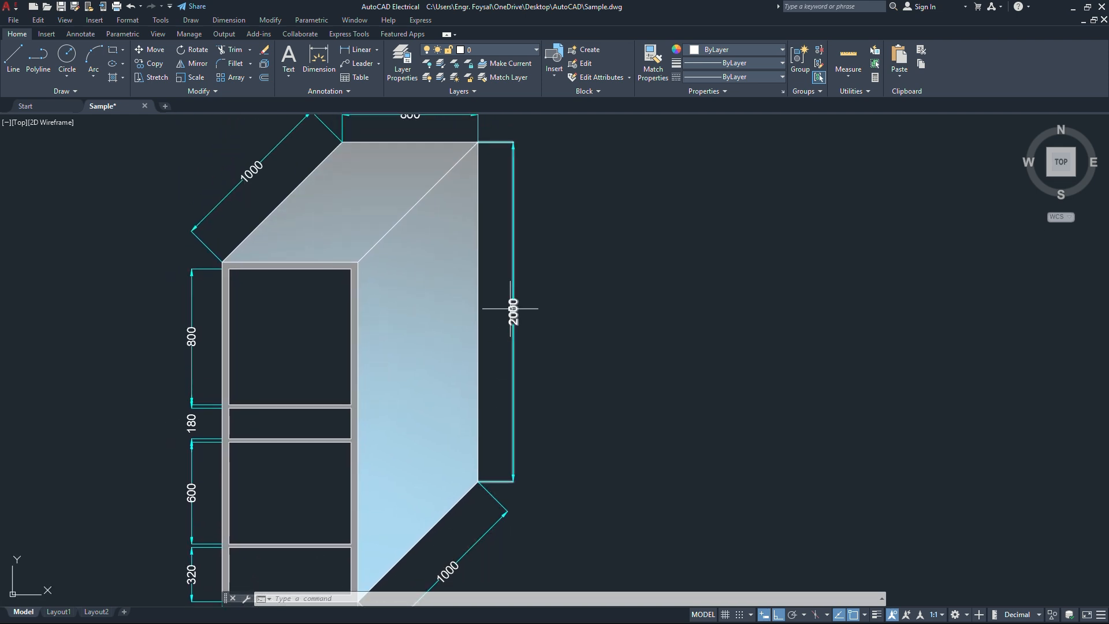
mouse_move(519, 310)
middle_down()
mouse_move(519, 362)
mouse_move(546, 333)
middle_up()
scroll(531, 325, down, 2)
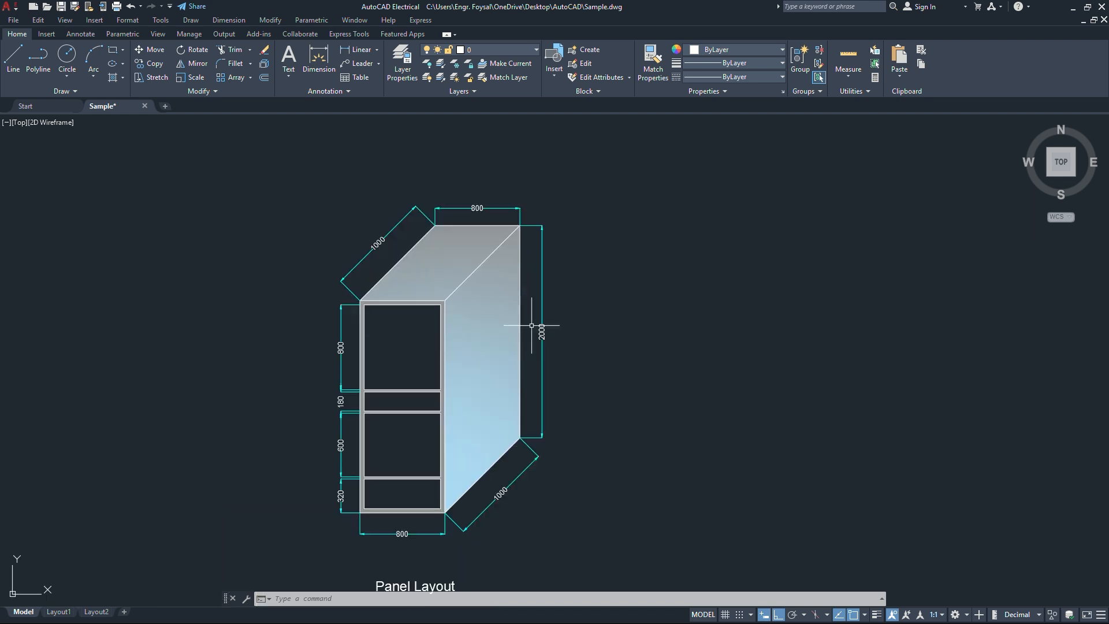
middle_drag(563, 397, 547, 365)
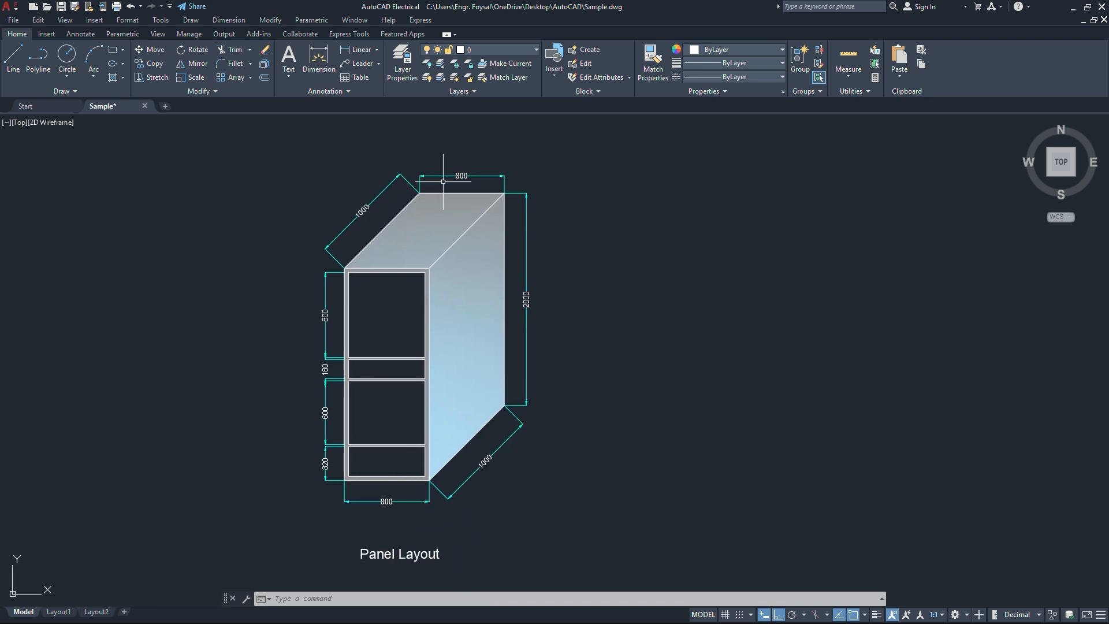
scroll(386, 491, up, 2)
middle_drag(387, 490, 375, 555)
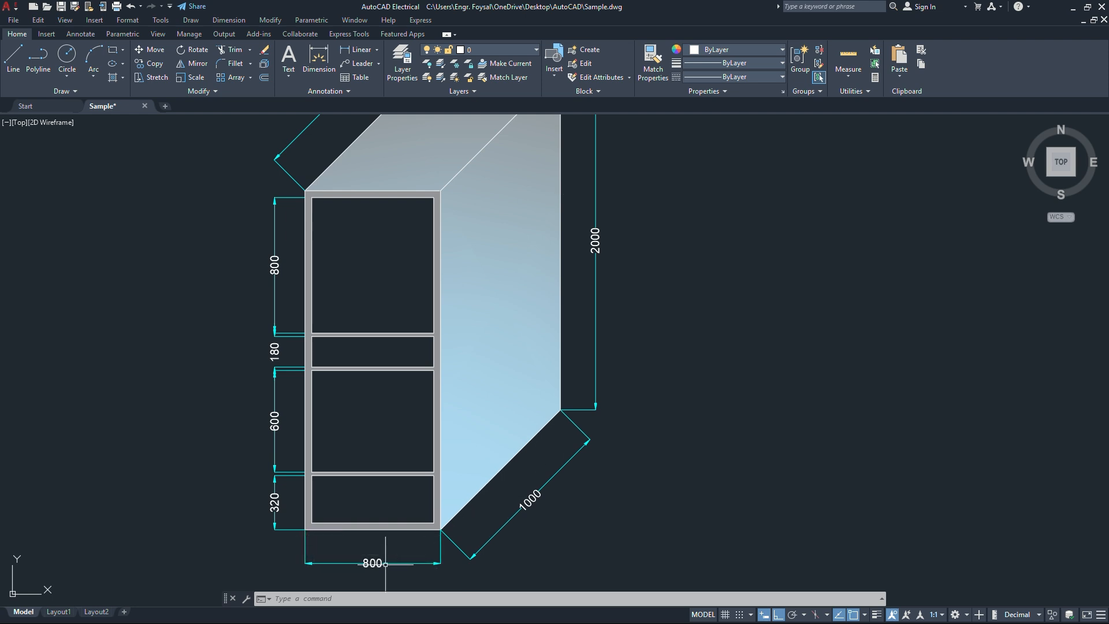
middle_drag(640, 359, 598, 428)
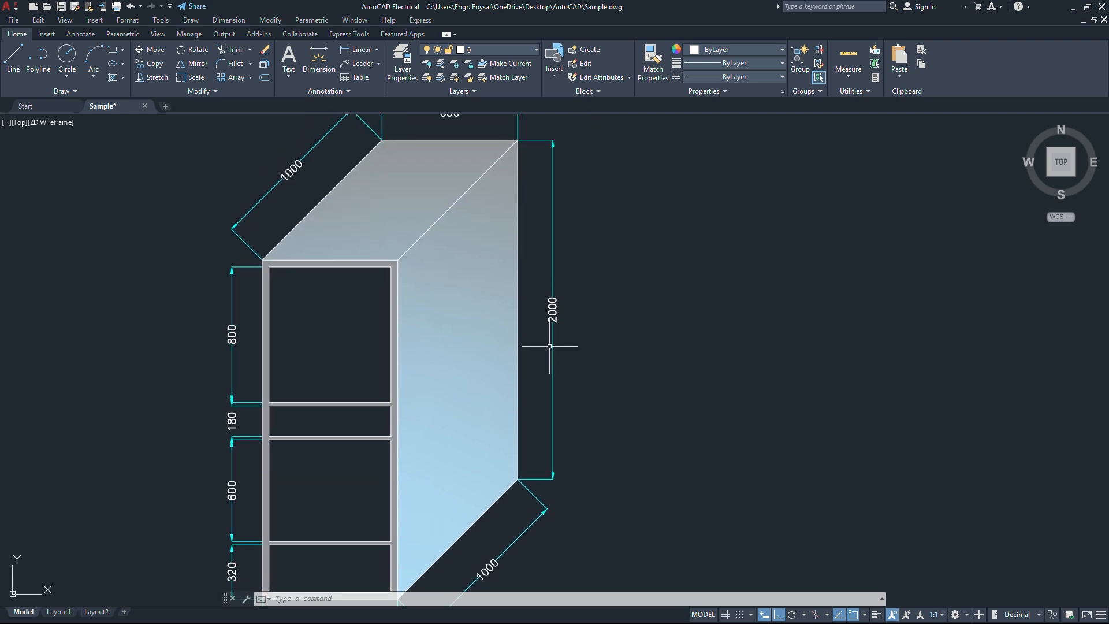
middle_drag(555, 341, 572, 287)
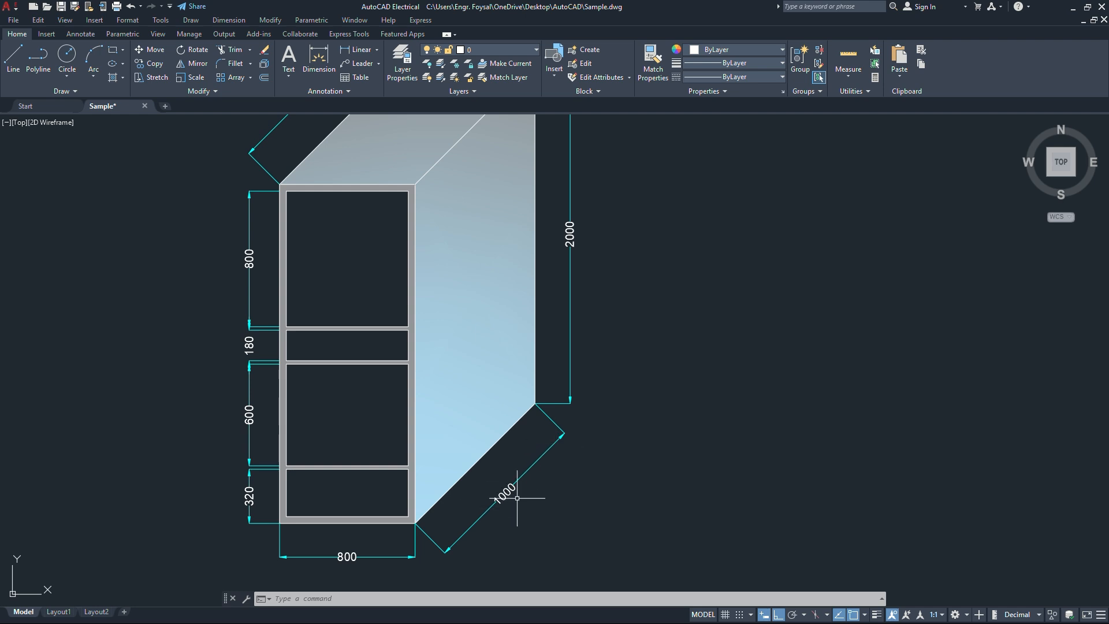
scroll(565, 462, down, 2)
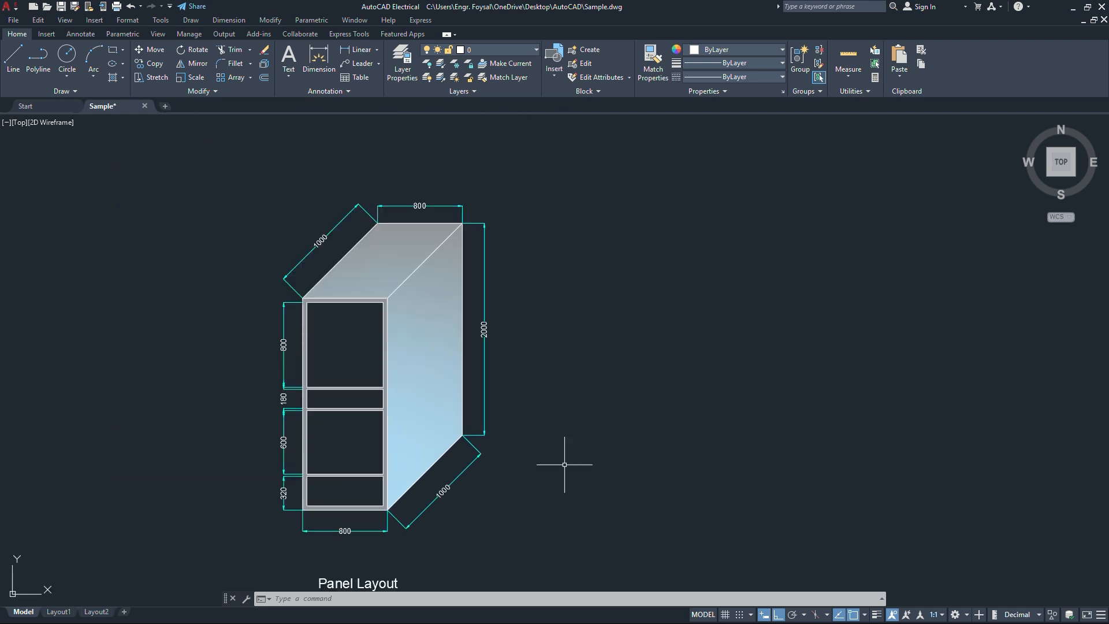
middle_drag(688, 383, 643, 373)
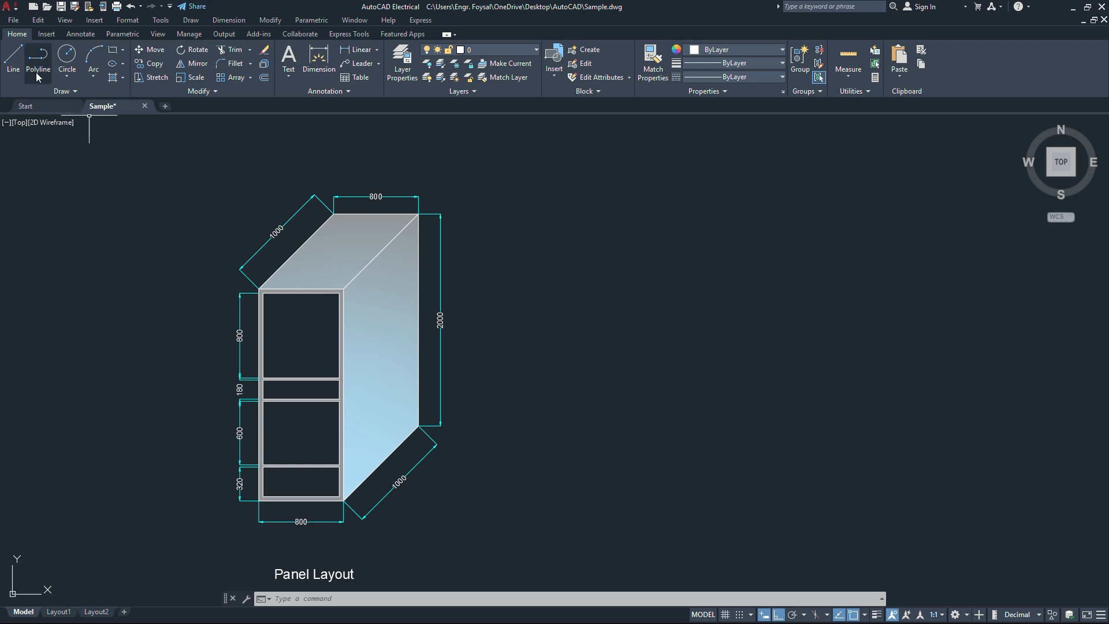
Draw a closed upright outline 800 wide and 2000 high from four connected lines beside the Panel Layout drawing.
click(14, 69)
mouse_move(539, 359)
middle_down()
mouse_move(431, 341)
mouse_move(401, 314)
middle_up()
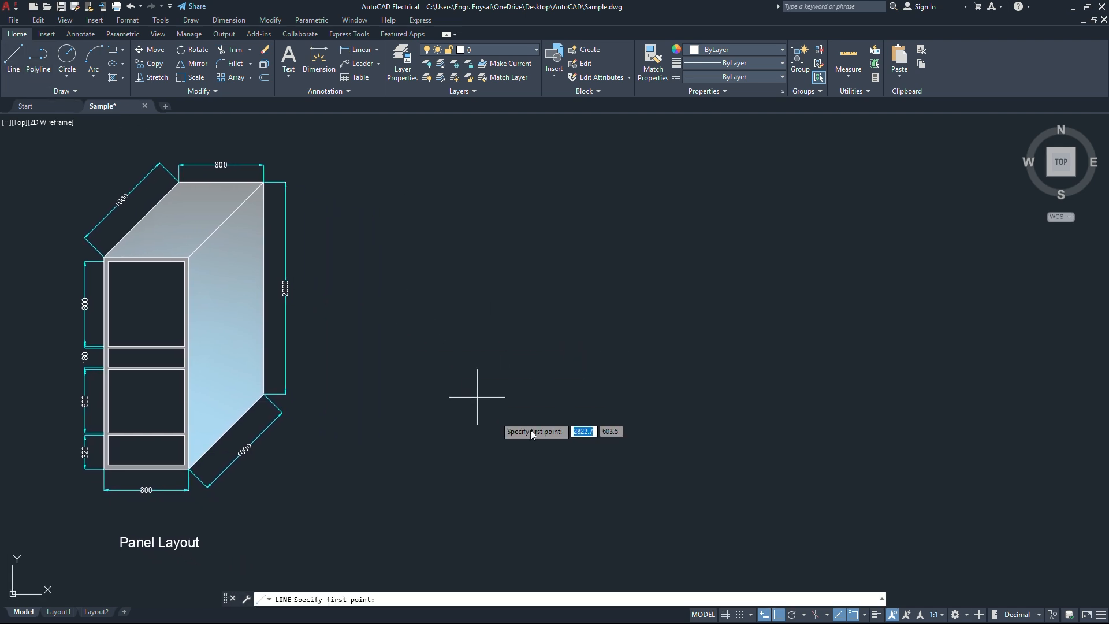
click(479, 414)
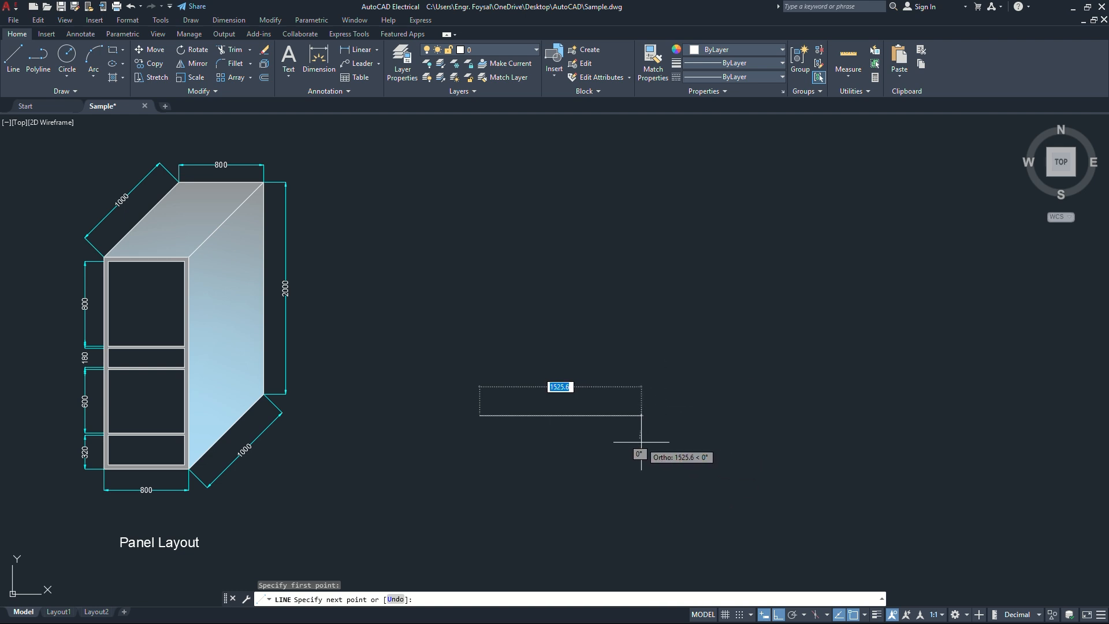
text(8000)
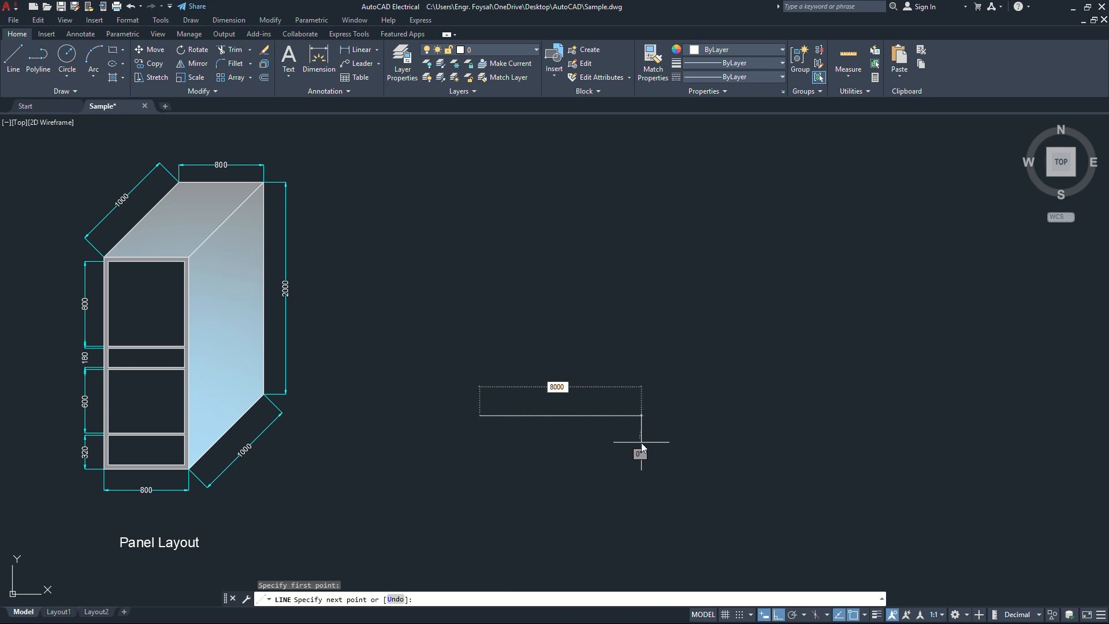
key(BackSpace)
key(Return)
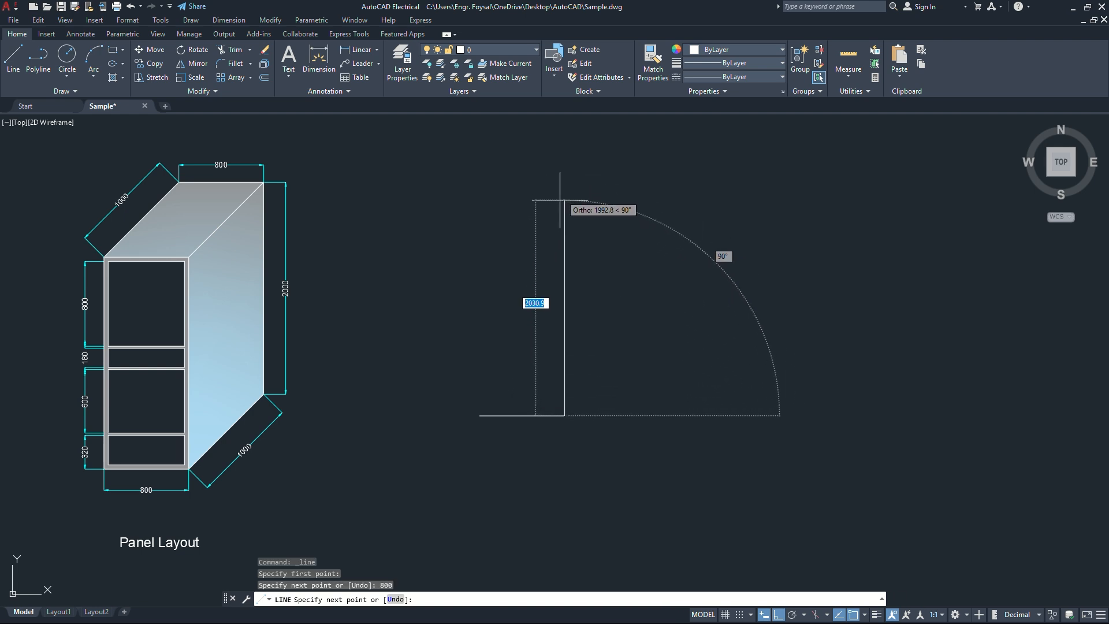
text(2000)
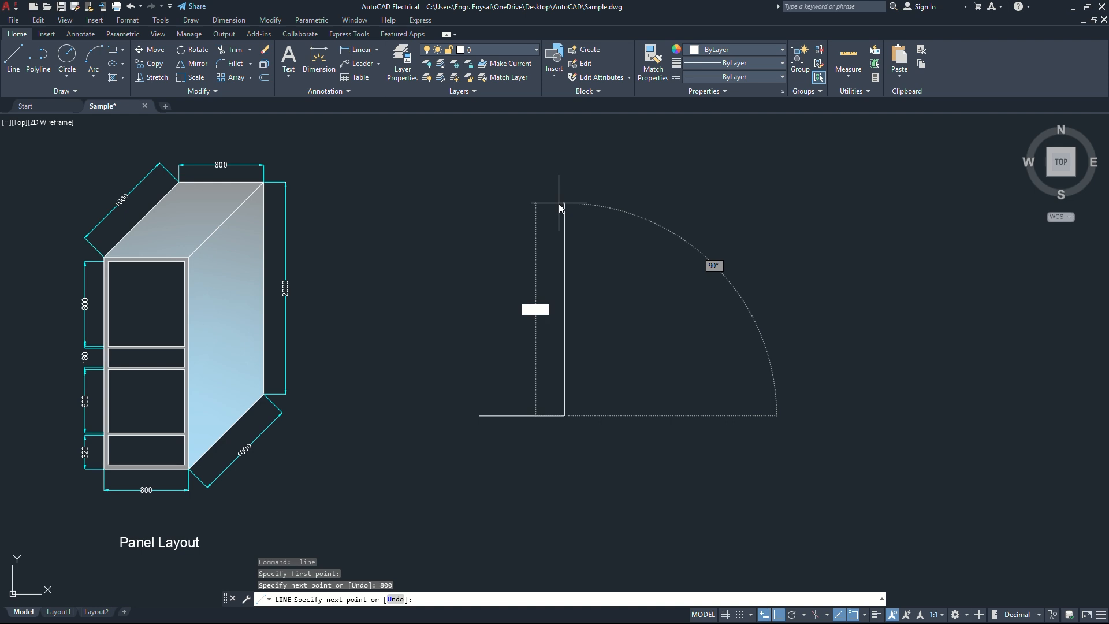
key(Return)
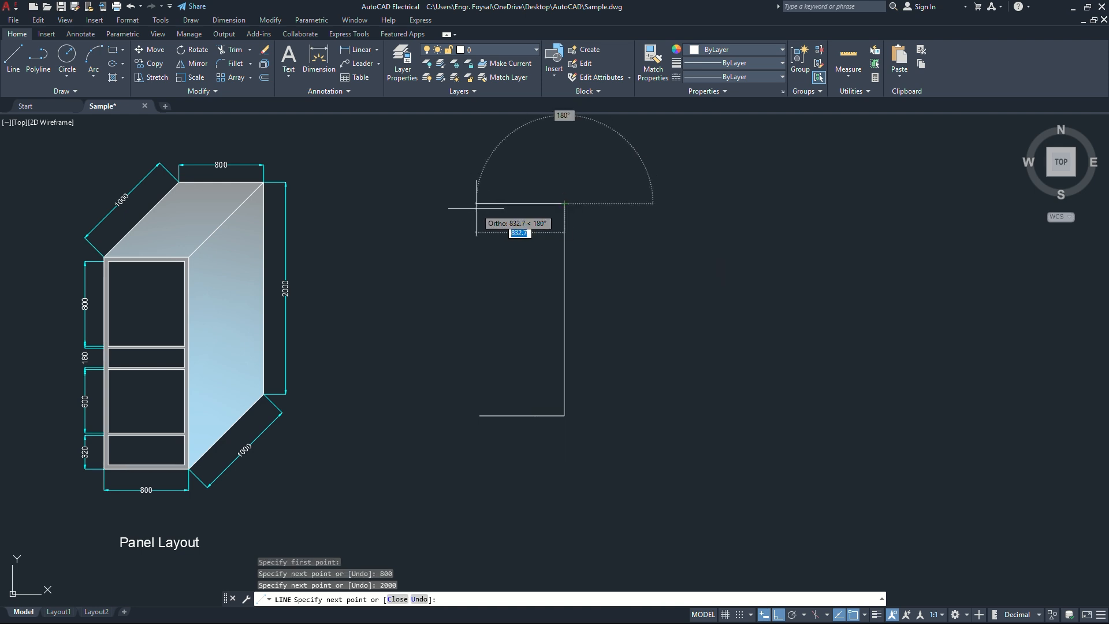
text(800)
key(Return)
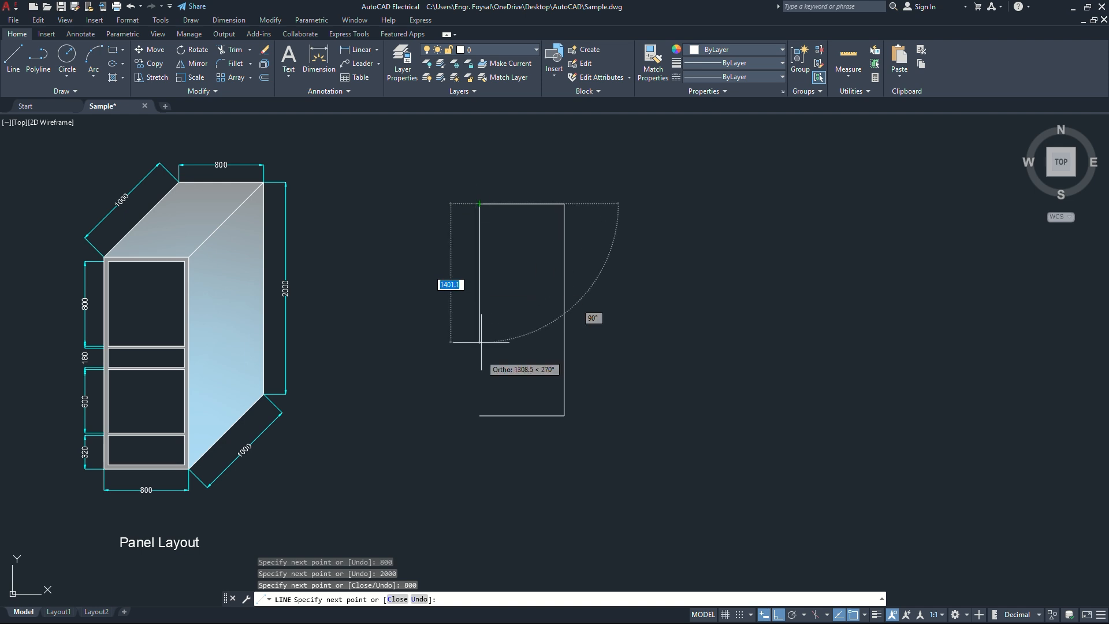
click(480, 415)
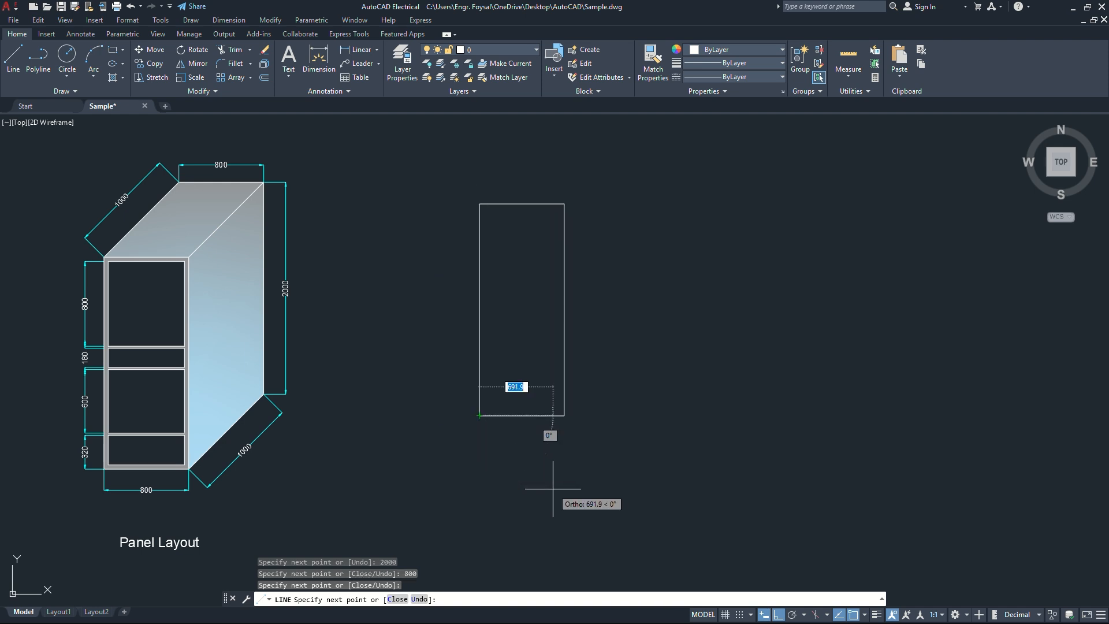
key(Escape)
Draw a rectangle 800 wide and 2000 high with the Rectangle command, beside the line-drawn outline.
scroll(531, 240, up, 2)
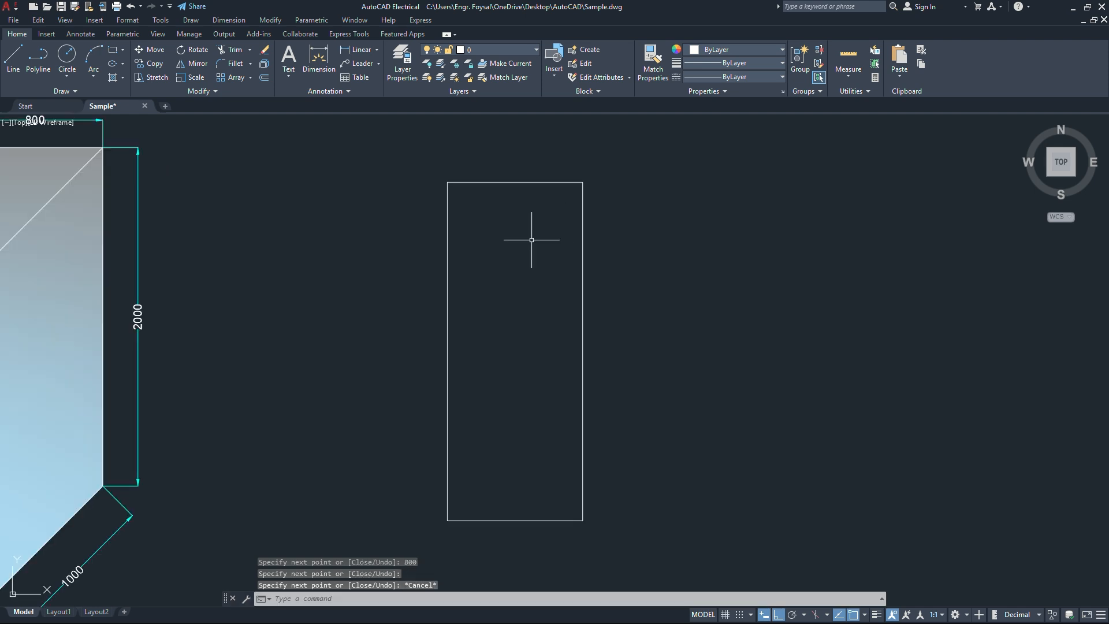
mouse_move(745, 375)
middle_down()
mouse_move(616, 324)
mouse_move(556, 329)
middle_up()
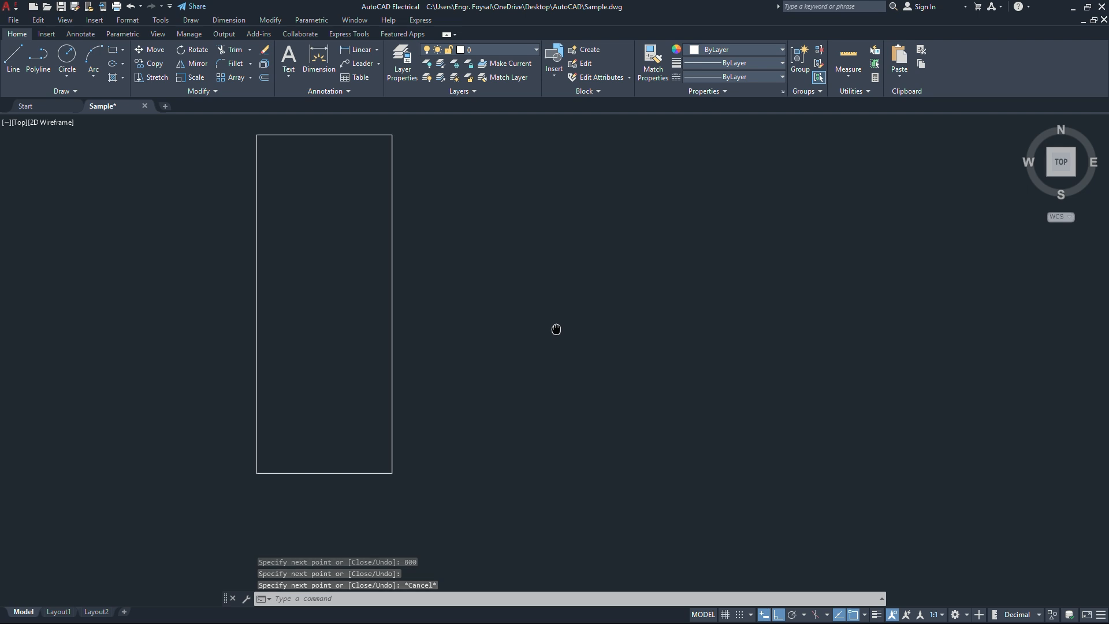
click(122, 51)
click(140, 68)
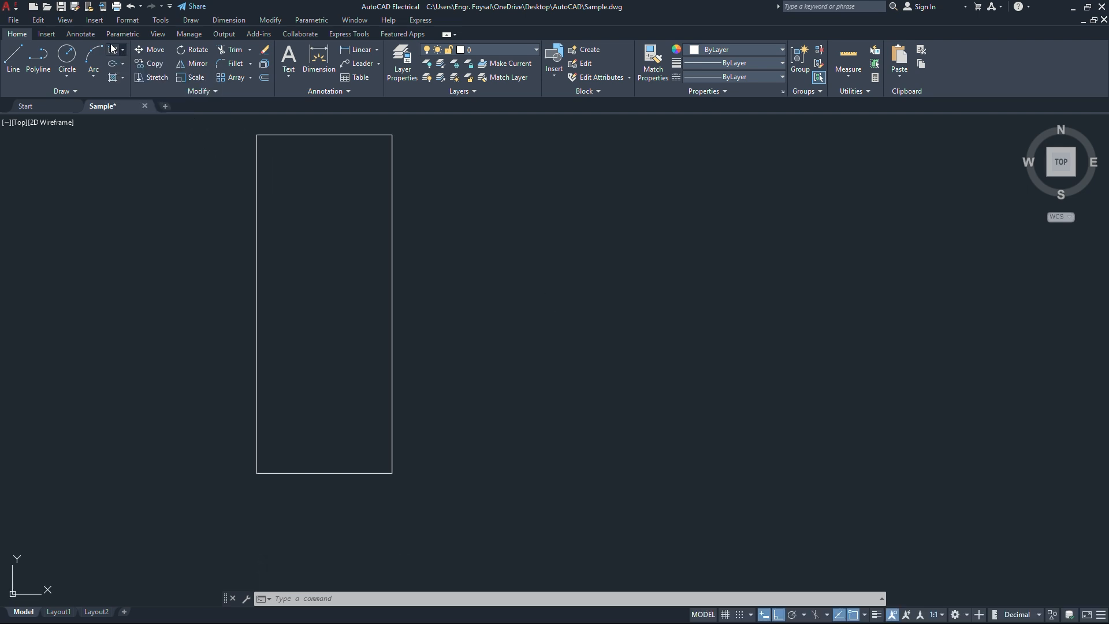
middle_drag(527, 231, 385, 253)
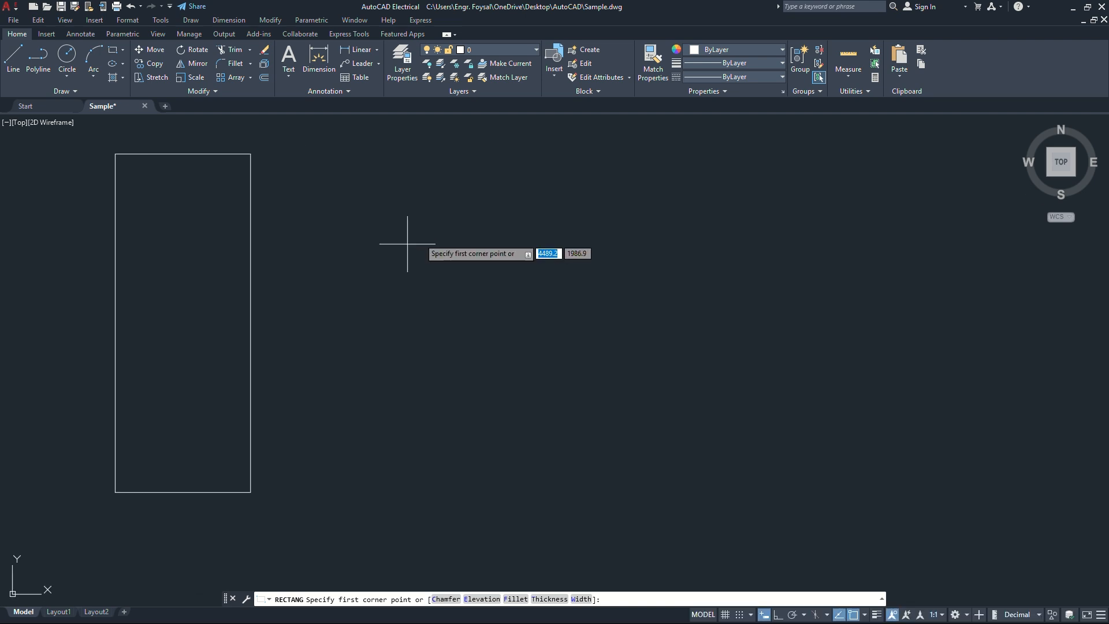
click(470, 161)
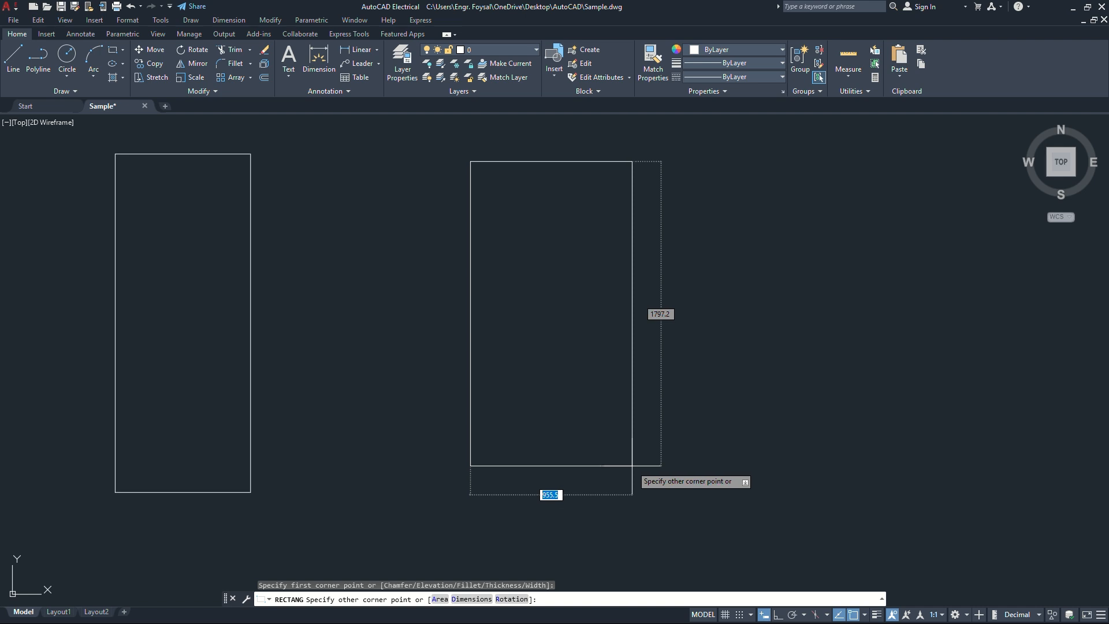
text(00)
key(Tab)
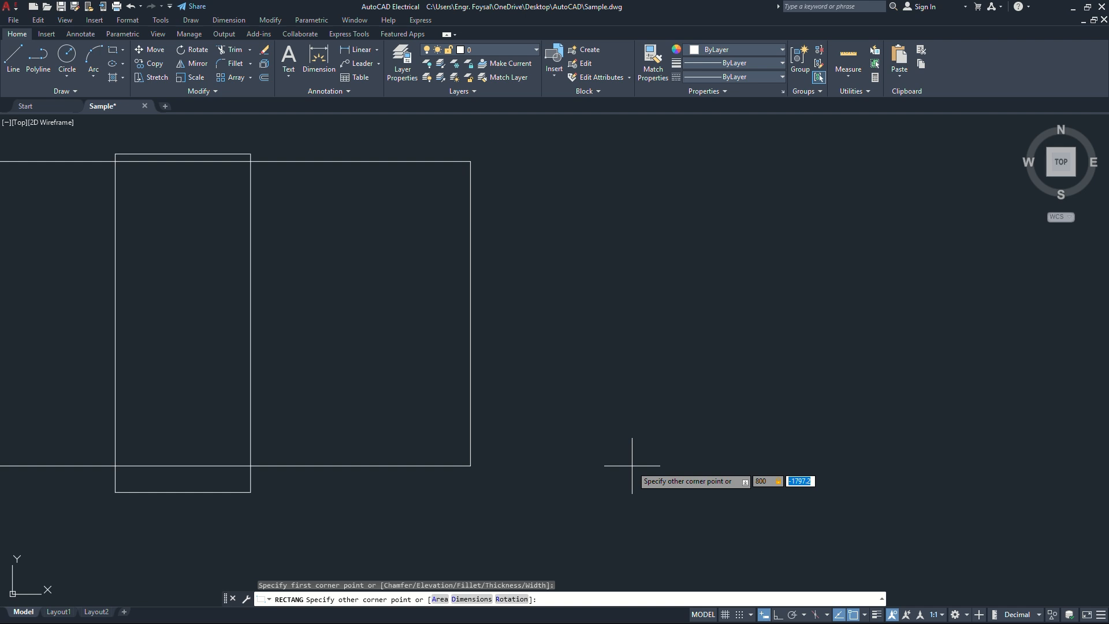
key(Return)
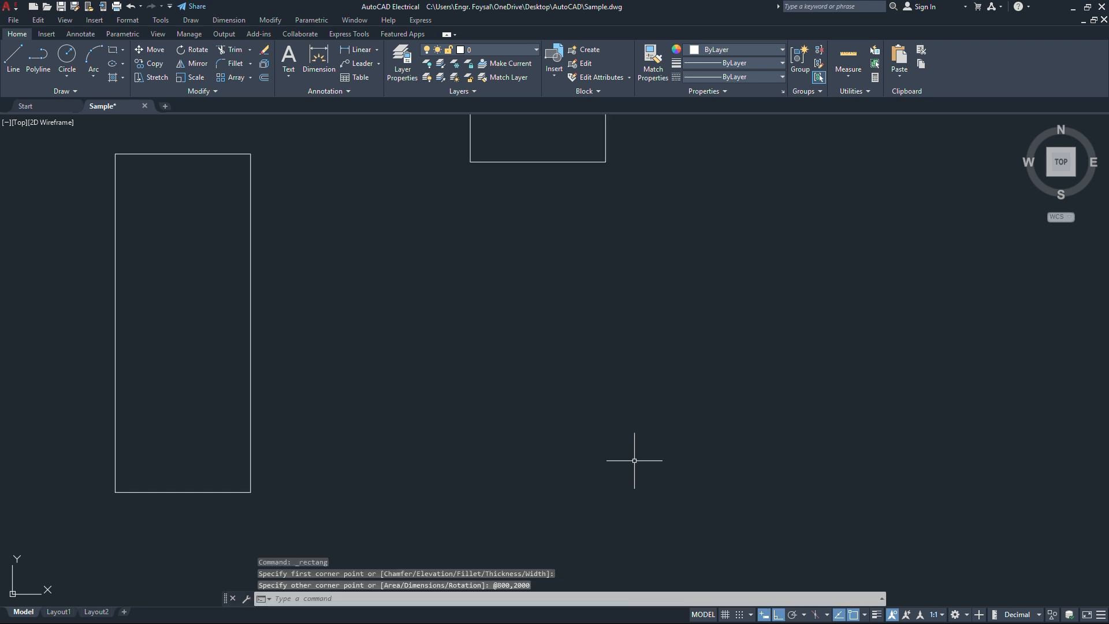
scroll(635, 461, down, 4)
click(652, 363)
click(538, 187)
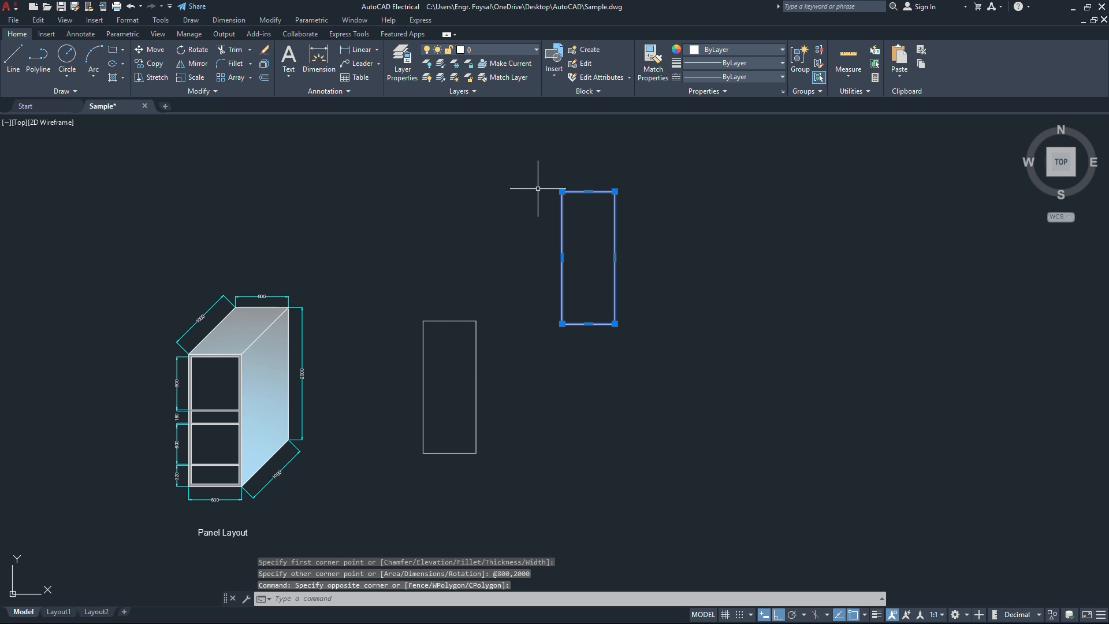
scroll(549, 312, up, 2)
scroll(535, 306, down, 2)
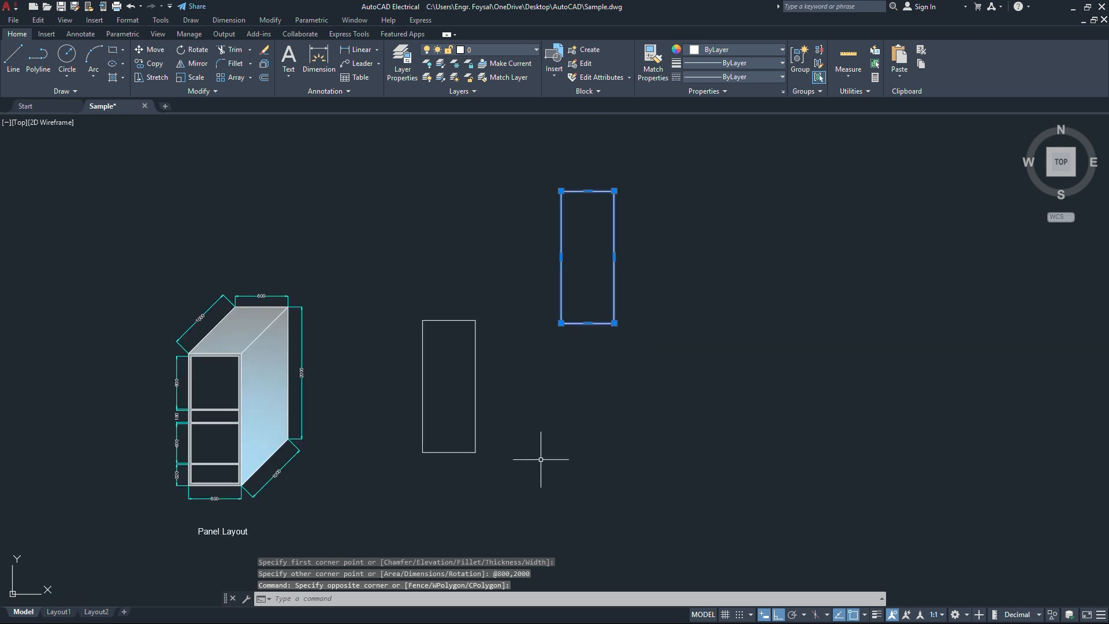
key(Escape)
Erase the four-line outline between the Panel Layout drawing and the new rectangle.
click(481, 525)
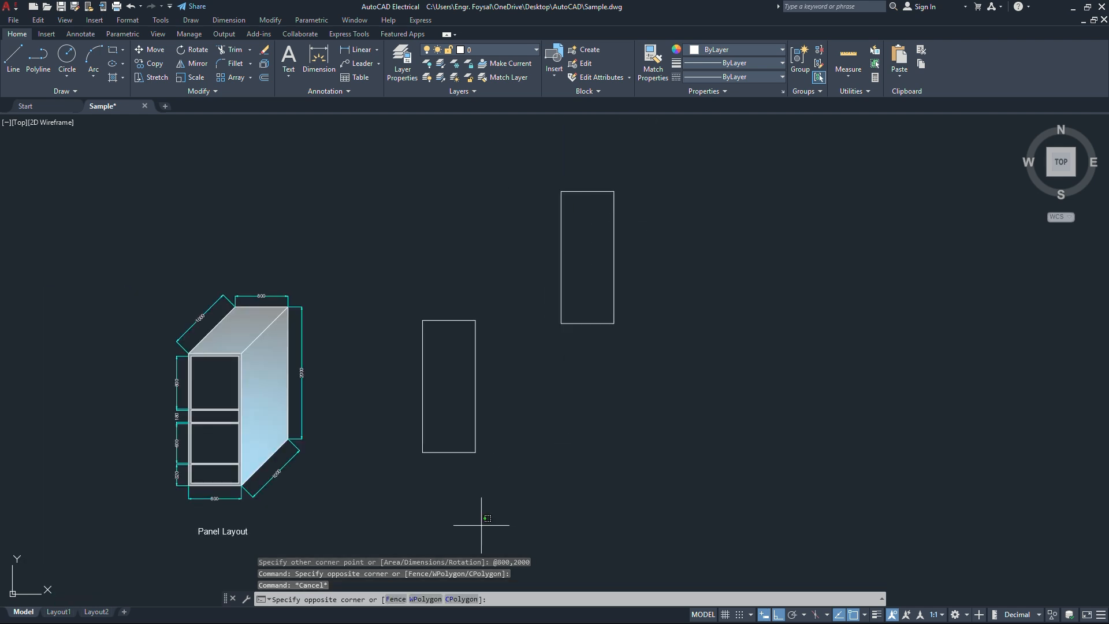
click(397, 317)
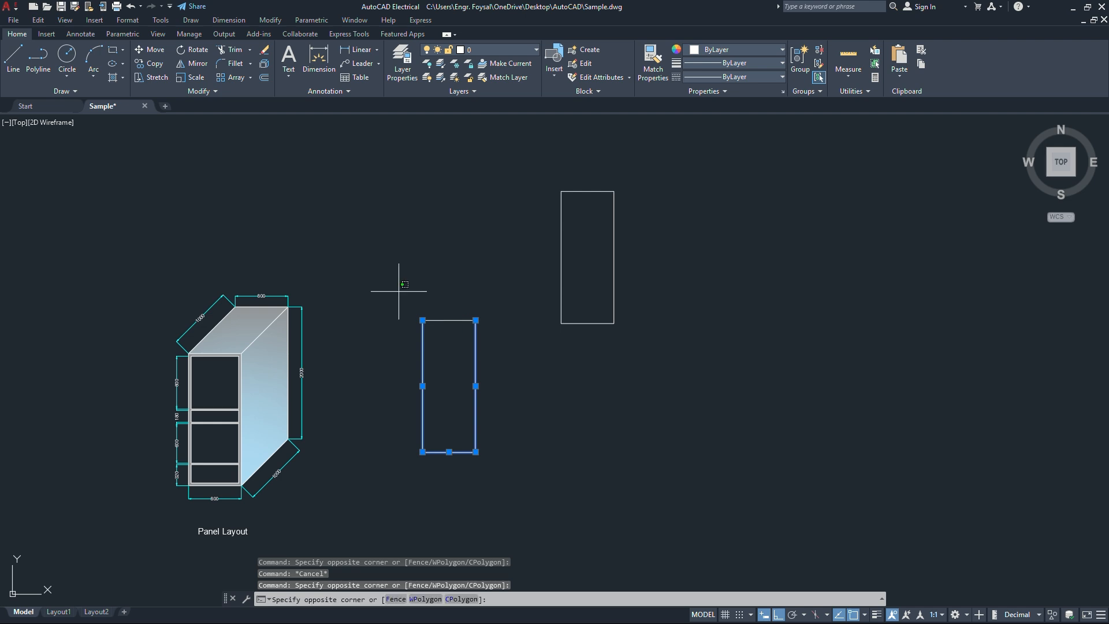
click(508, 465)
key(Delete)
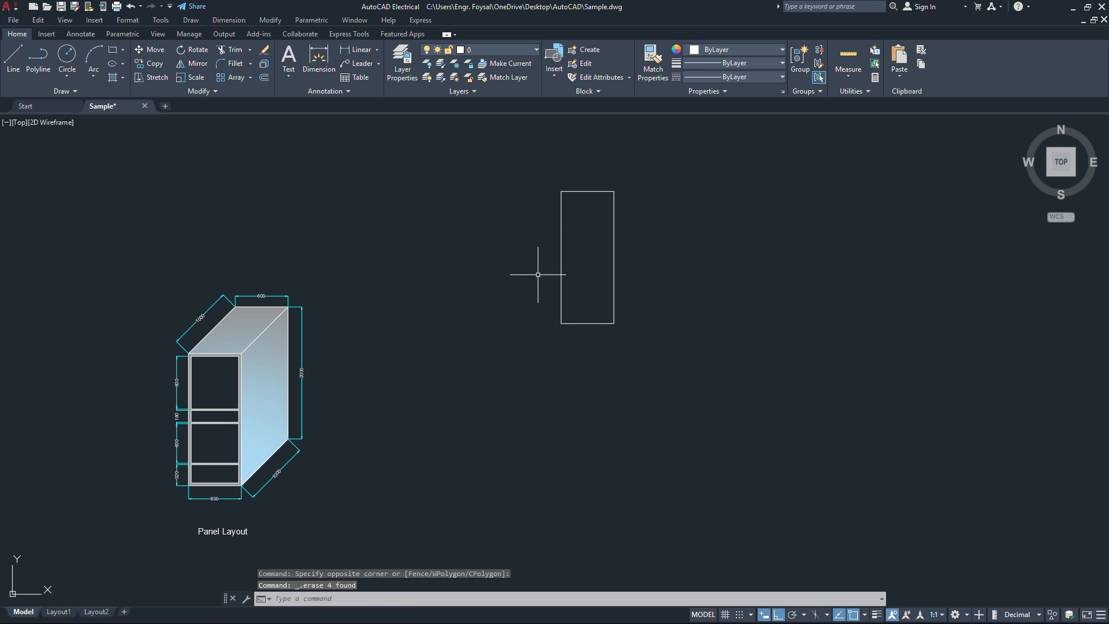
Move the 800 by 2000 rectangle down level with the Panel Layout drawing, turning Ortho mode off for free placement.
click(518, 171)
click(668, 376)
right_click(668, 376)
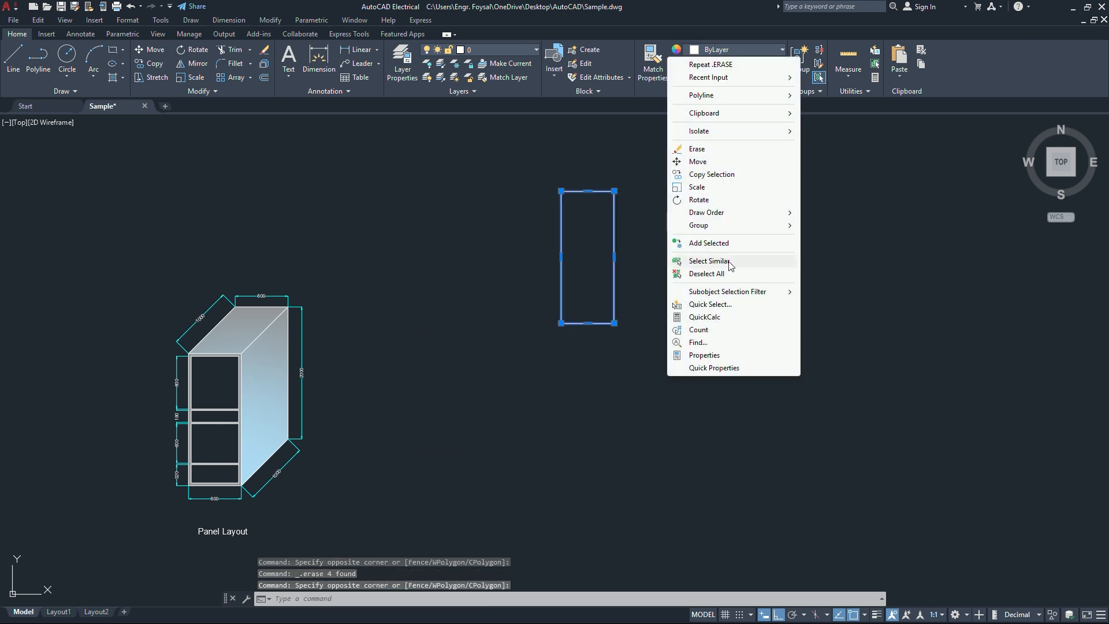
click(699, 161)
click(806, 268)
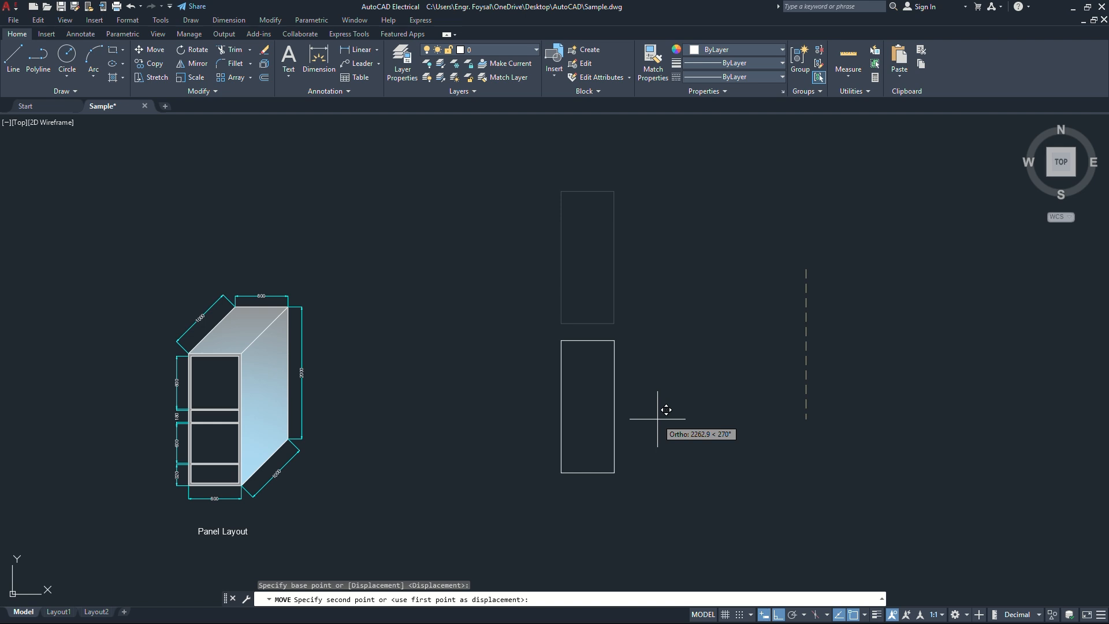
key(F8)
click(733, 389)
scroll(551, 384, up, 2)
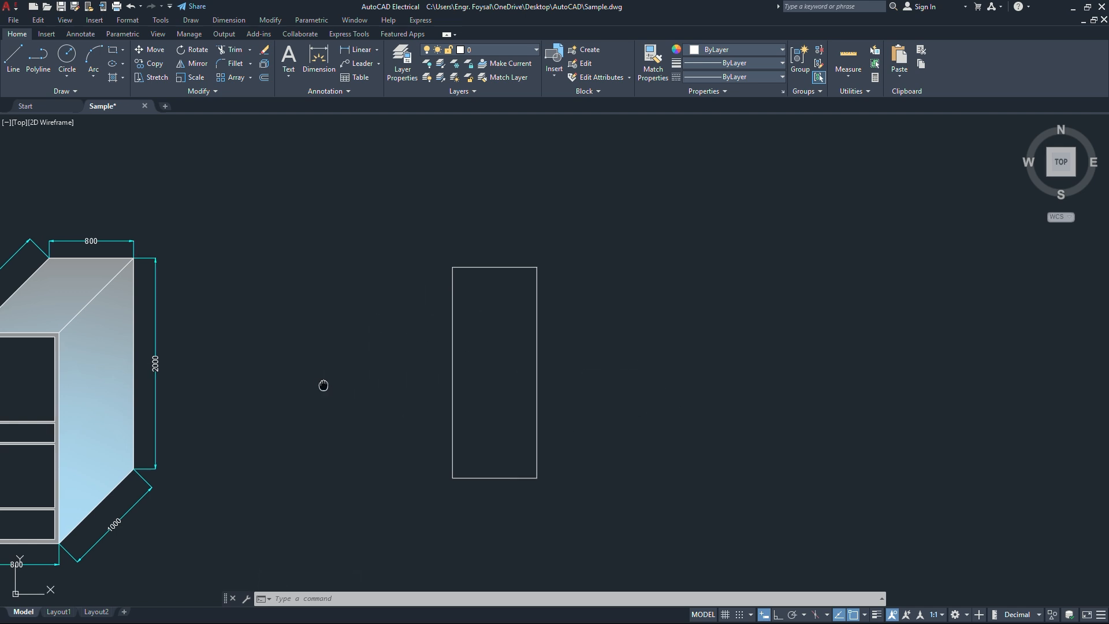
middle_drag(324, 384, 514, 329)
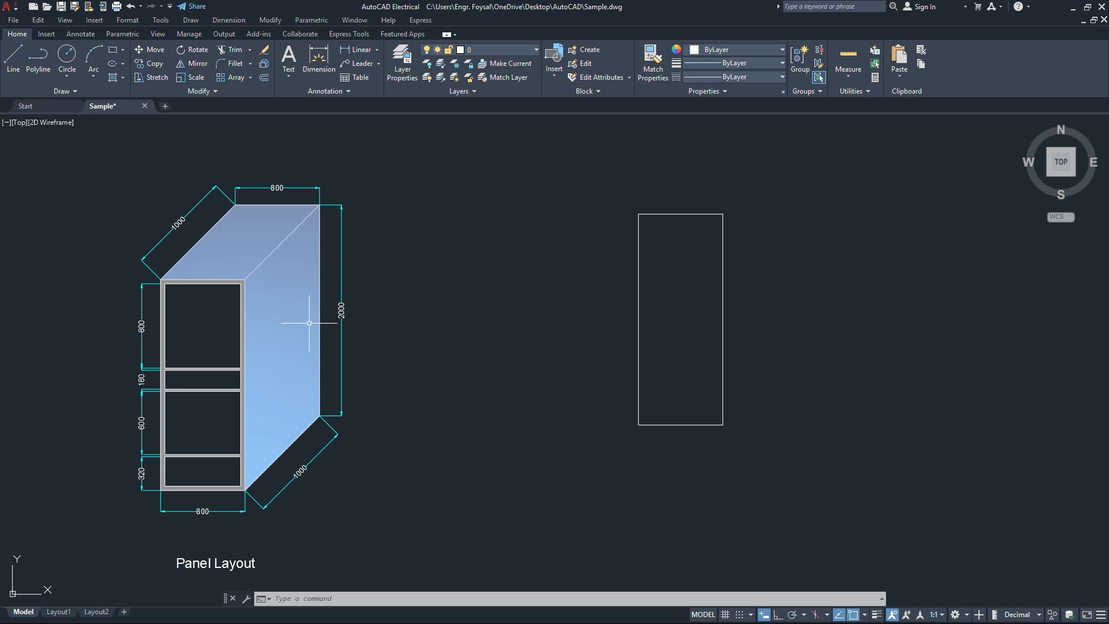
Examine the Panel Layout's front frame, compartments and dimensions alongside the plain 800 by 2000 rectangle.
scroll(181, 299, up, 2)
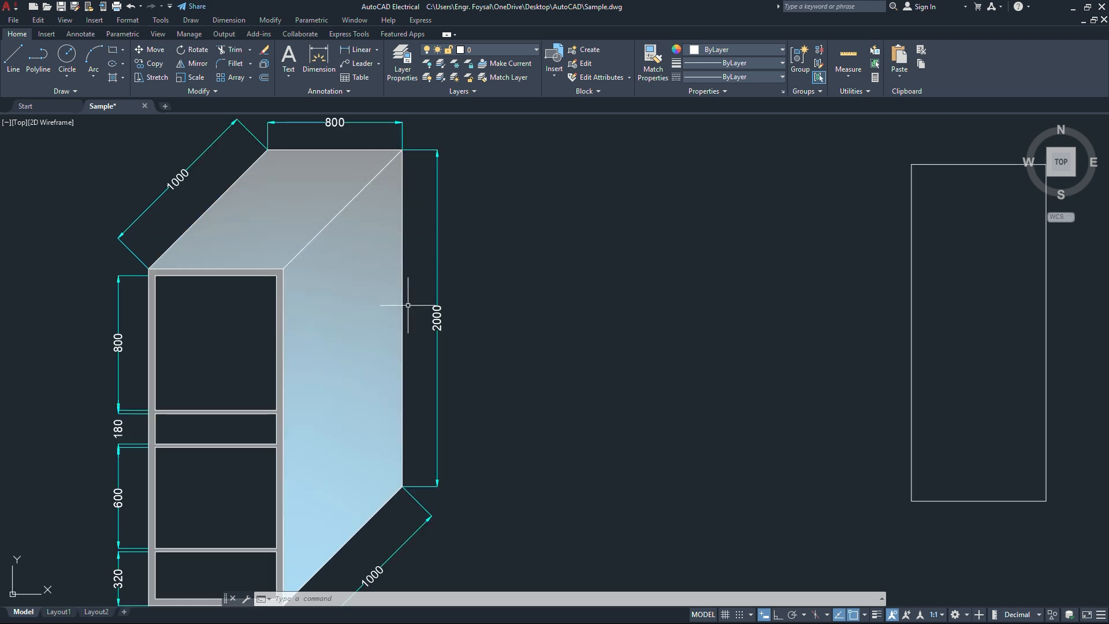
middle_drag(344, 305, 395, 222)
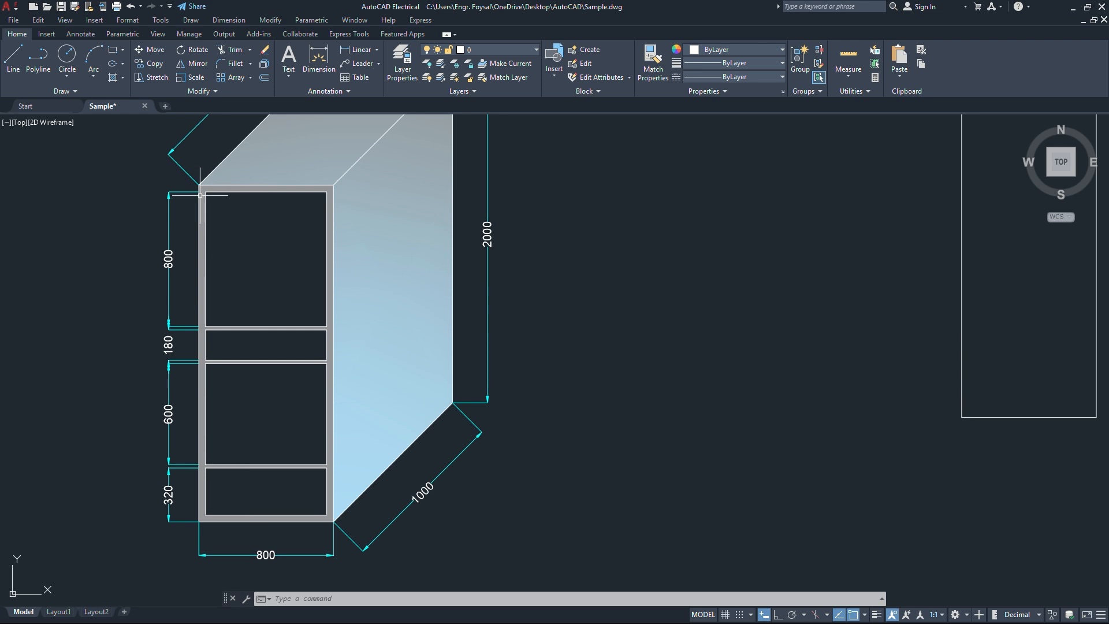
scroll(200, 196, up, 2)
scroll(200, 196, down, 2)
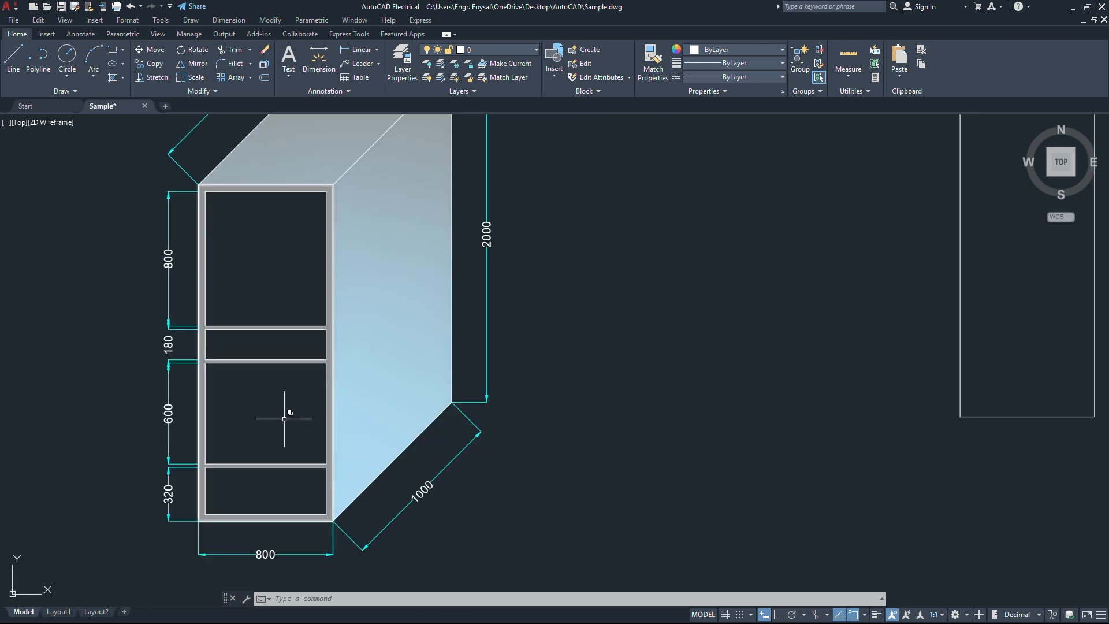
middle_drag(606, 404, 380, 482)
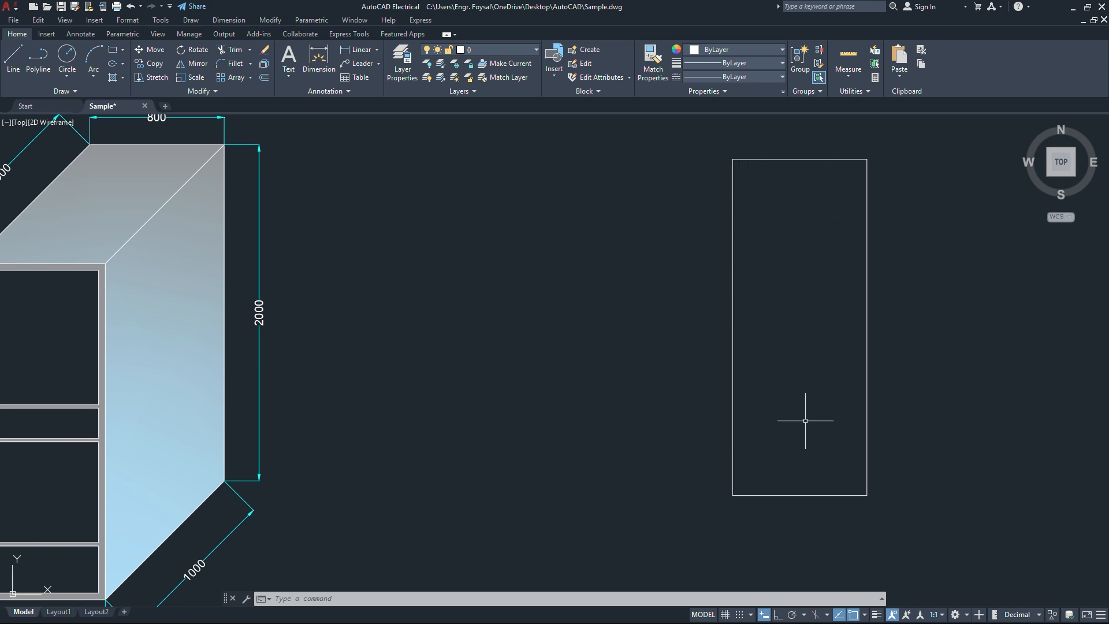
middle_drag(491, 399, 802, 371)
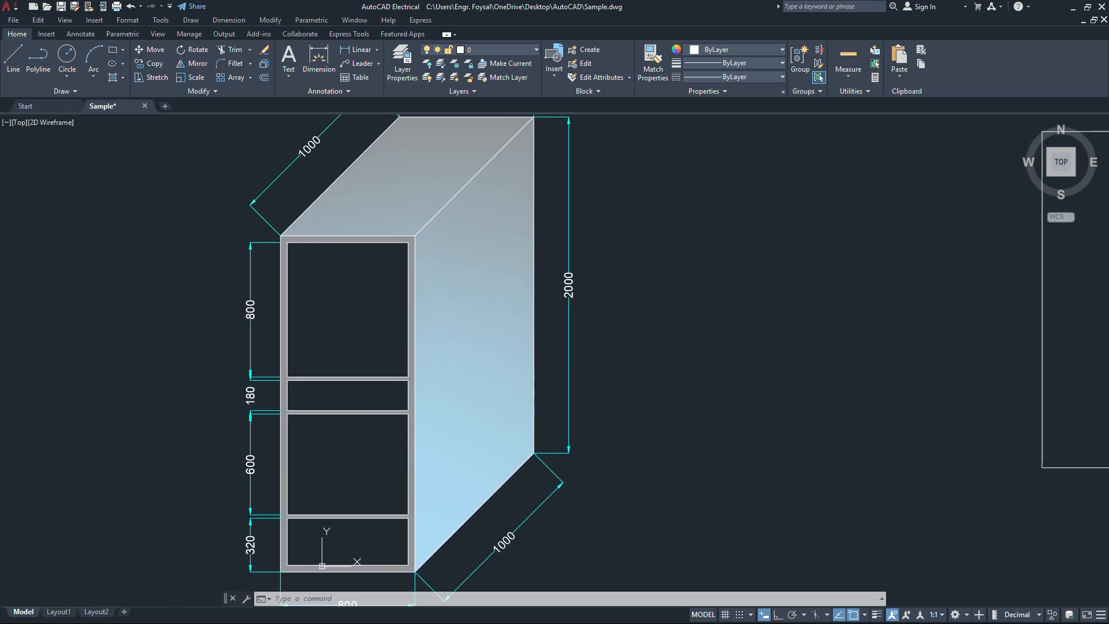
middle_drag(337, 324, 373, 277)
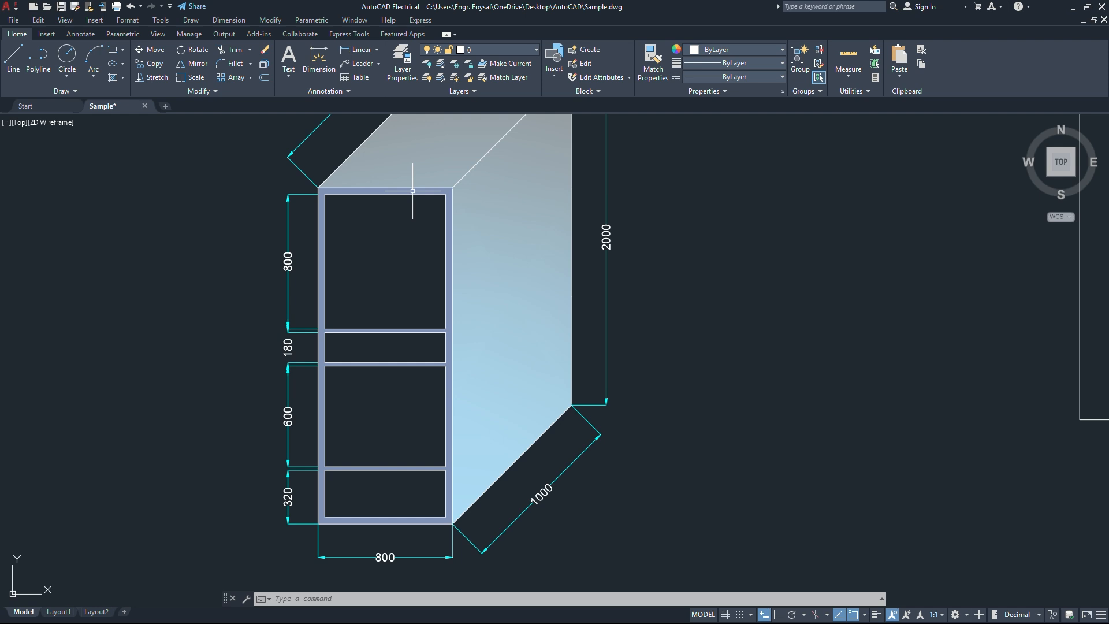
Measure the frame's upper edge thickness on the reference panel with a temporary vertical linear dimension from the upper-left inner corner.
scroll(359, 198, up, 6)
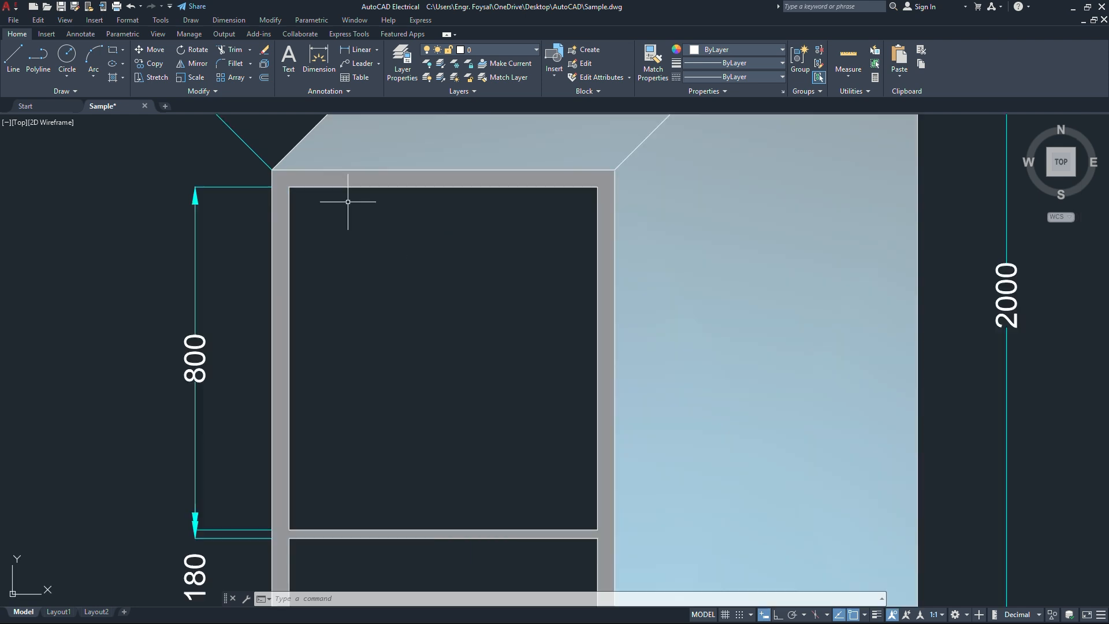
scroll(226, 274, up, 2)
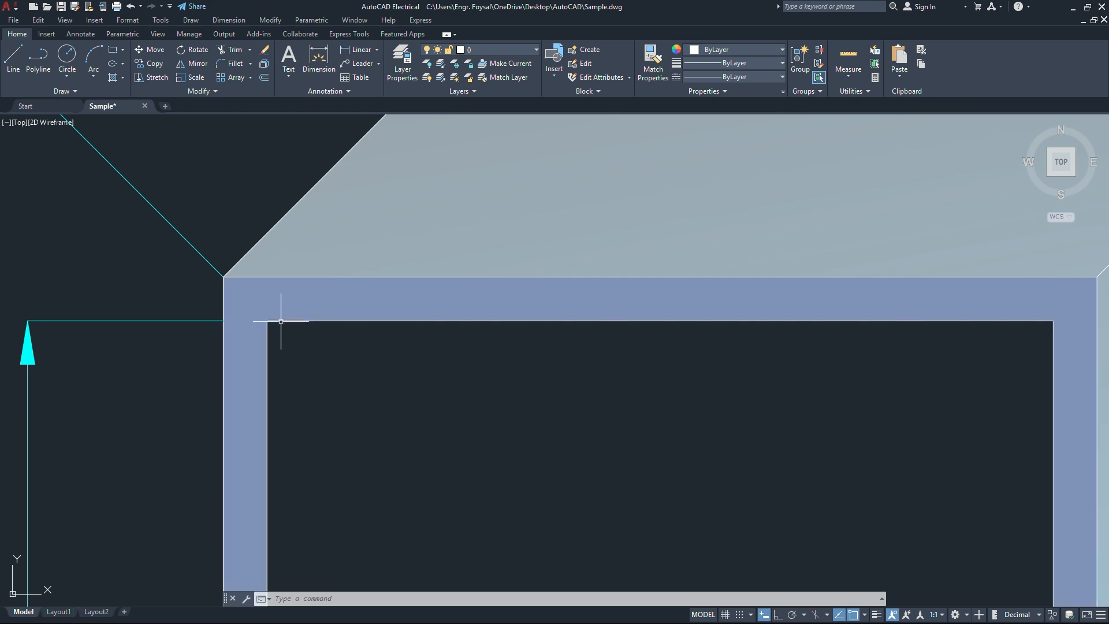
click(357, 50)
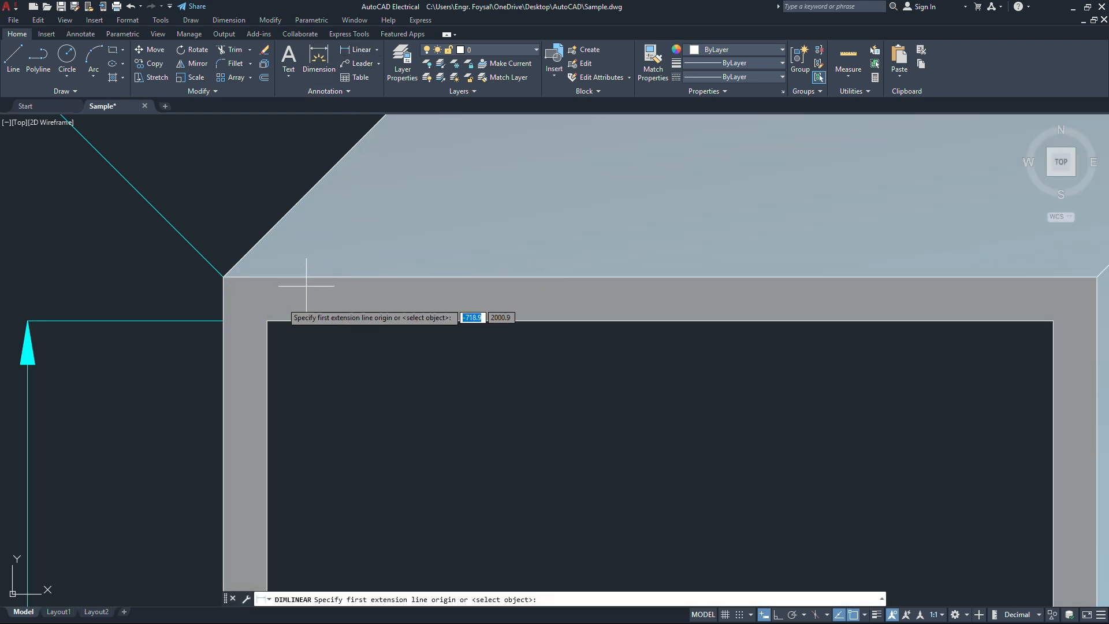
click(267, 320)
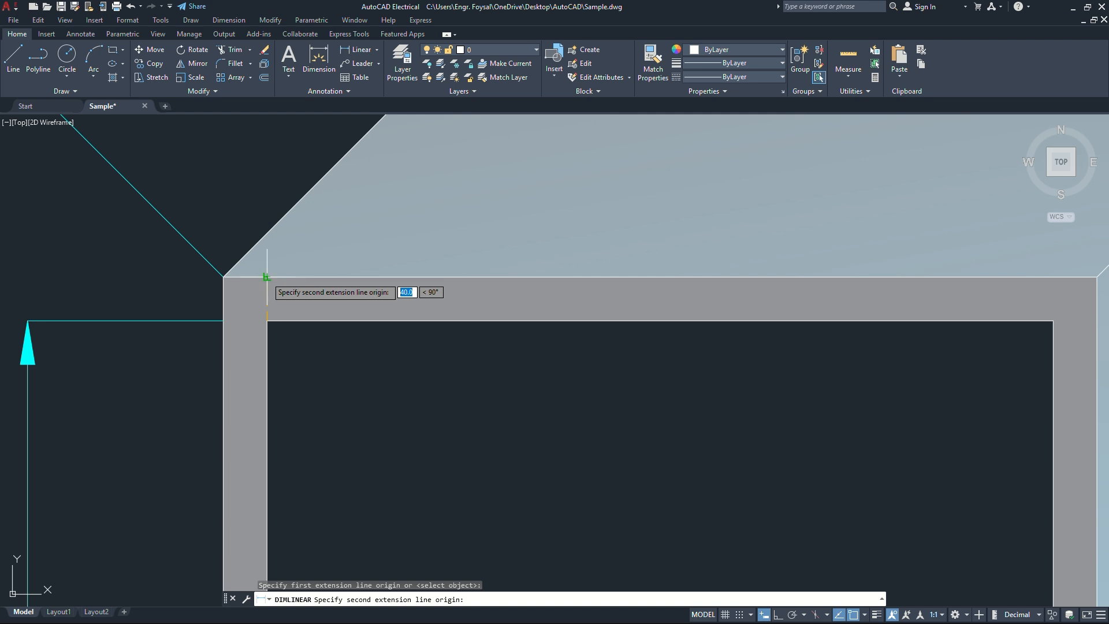
click(267, 278)
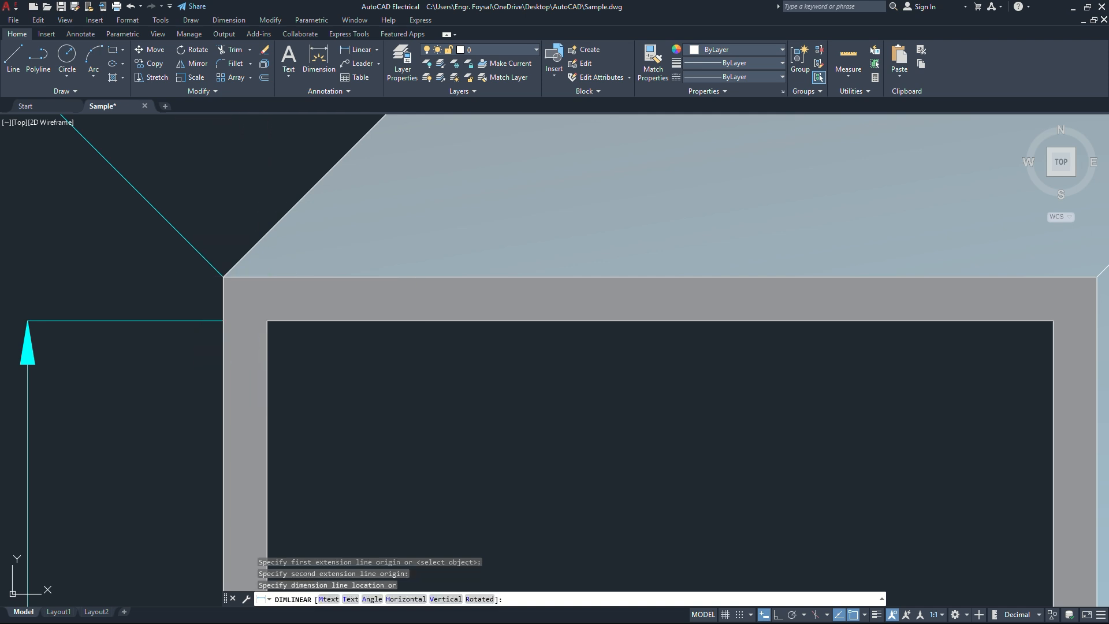
key(Escape)
Measure the frame's left side thickness on the reference panel with a temporary horizontal linear dimension from the same inner corner.
click(356, 51)
click(267, 320)
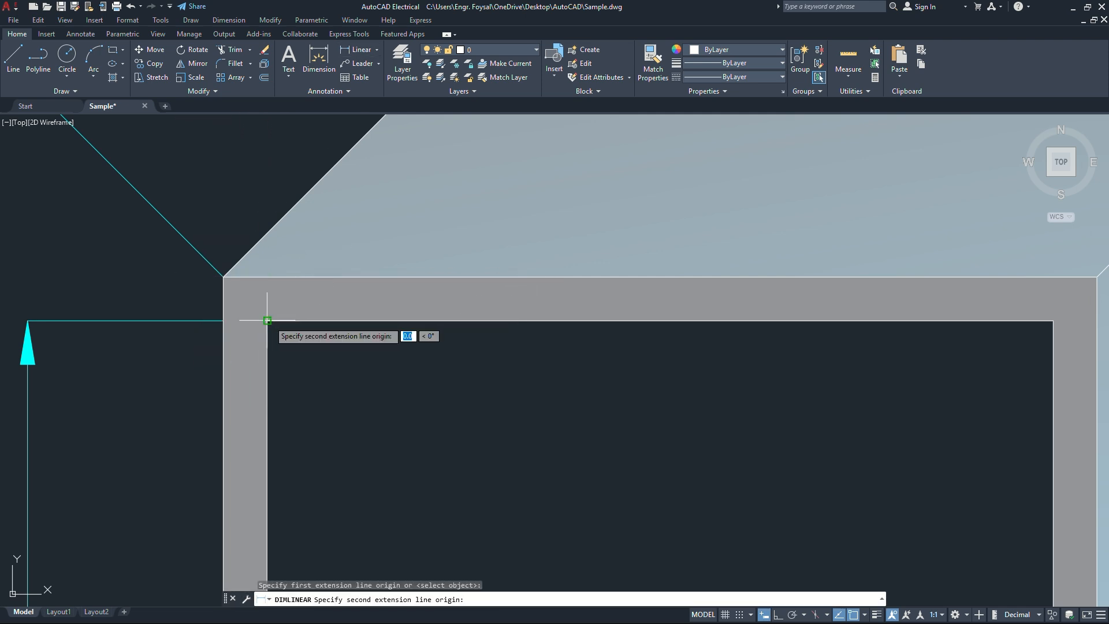
click(223, 321)
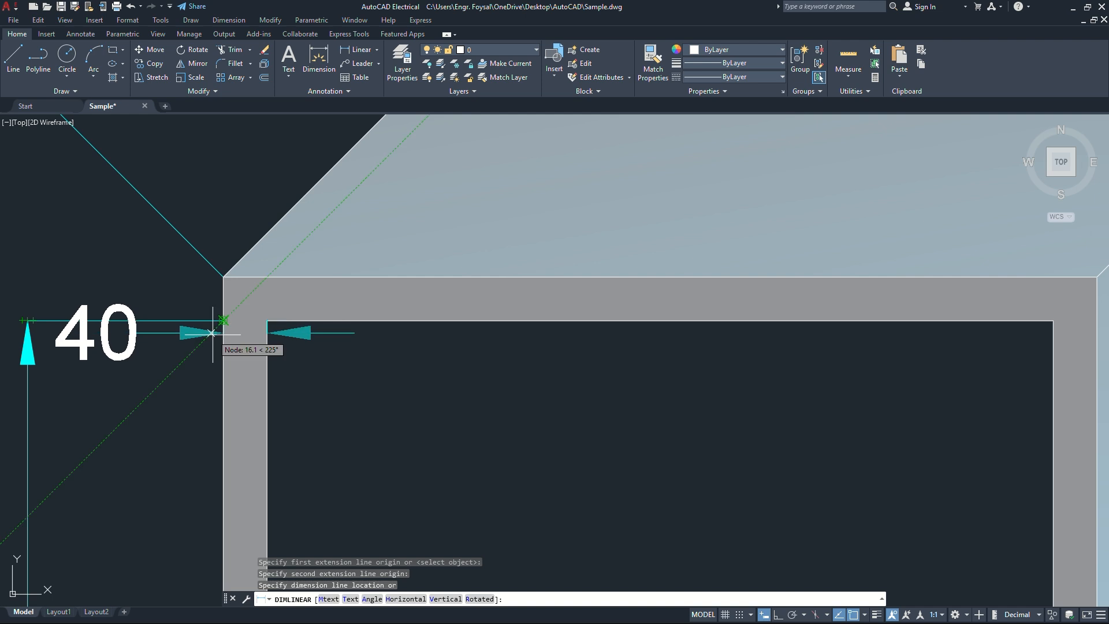
key(Escape)
Compare the plain rectangle with the reference panel's double-edged frame, inspecting the frame border around the upper compartment.
scroll(205, 345, down, 6)
middle_drag(759, 429, 523, 351)
scroll(529, 351, down, 4)
middle_drag(639, 352, 529, 353)
scroll(673, 322, up, 2)
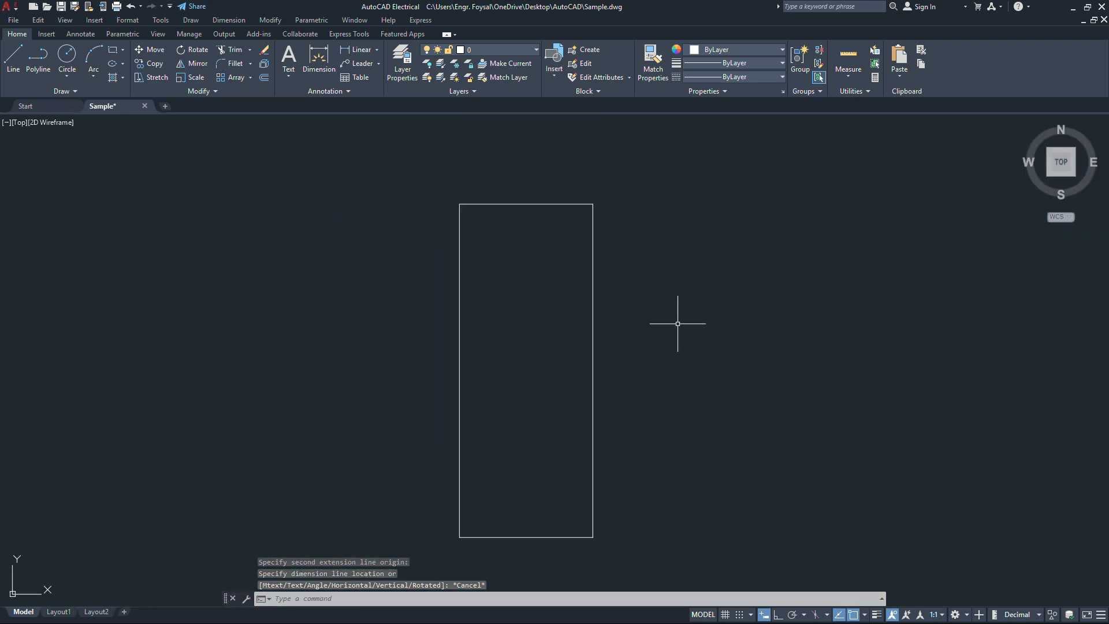
scroll(673, 323, down, 4)
scroll(673, 323, up, 2)
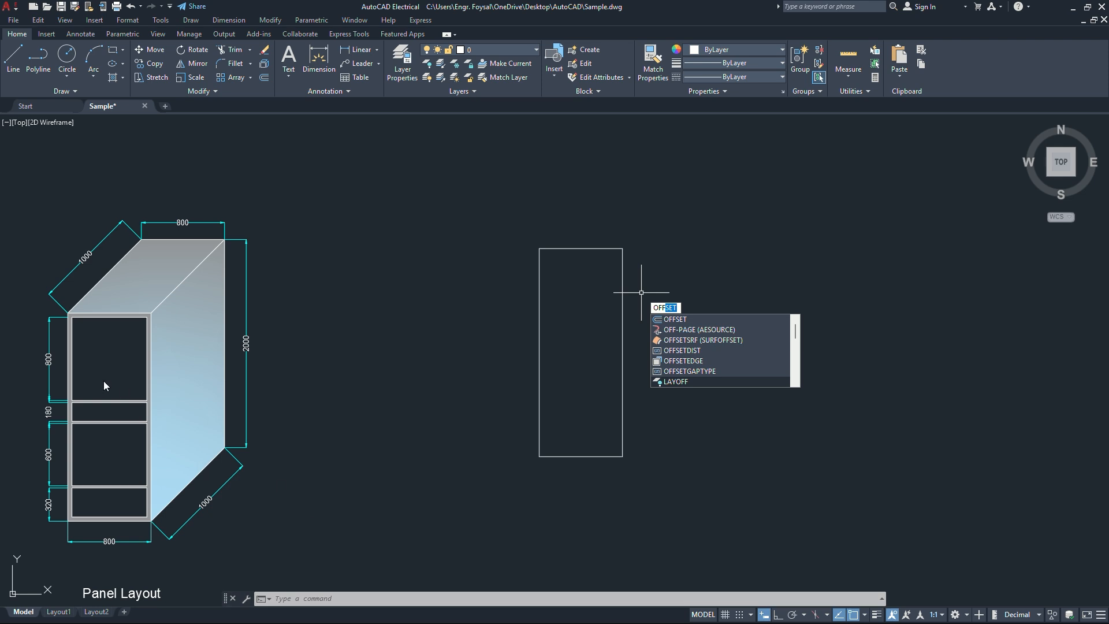
scroll(69, 340, up, 2)
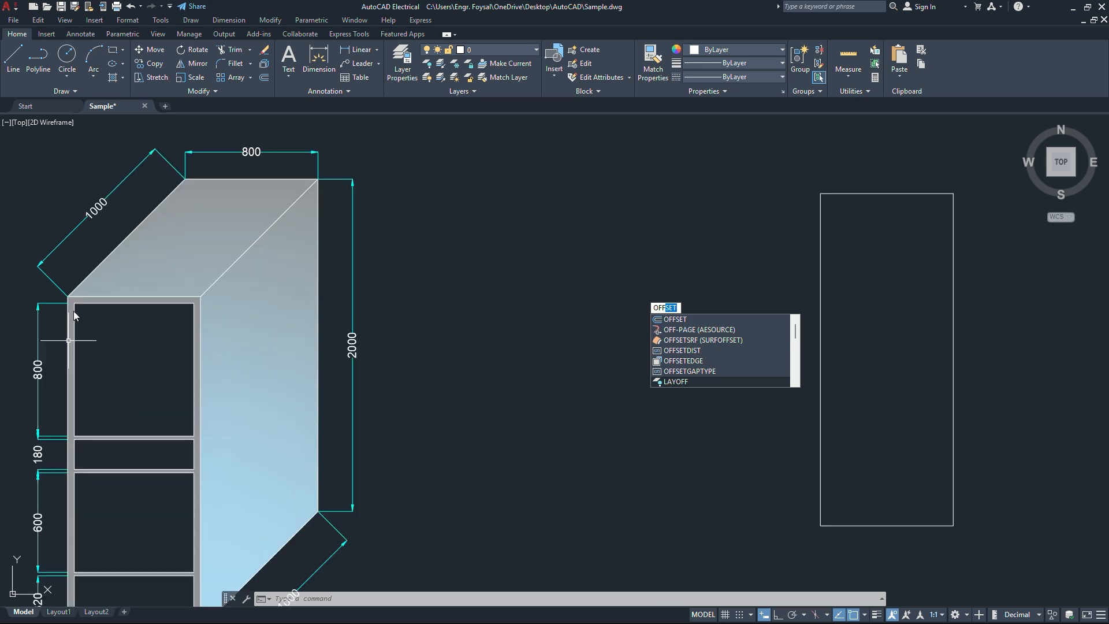
scroll(193, 291, up, 3)
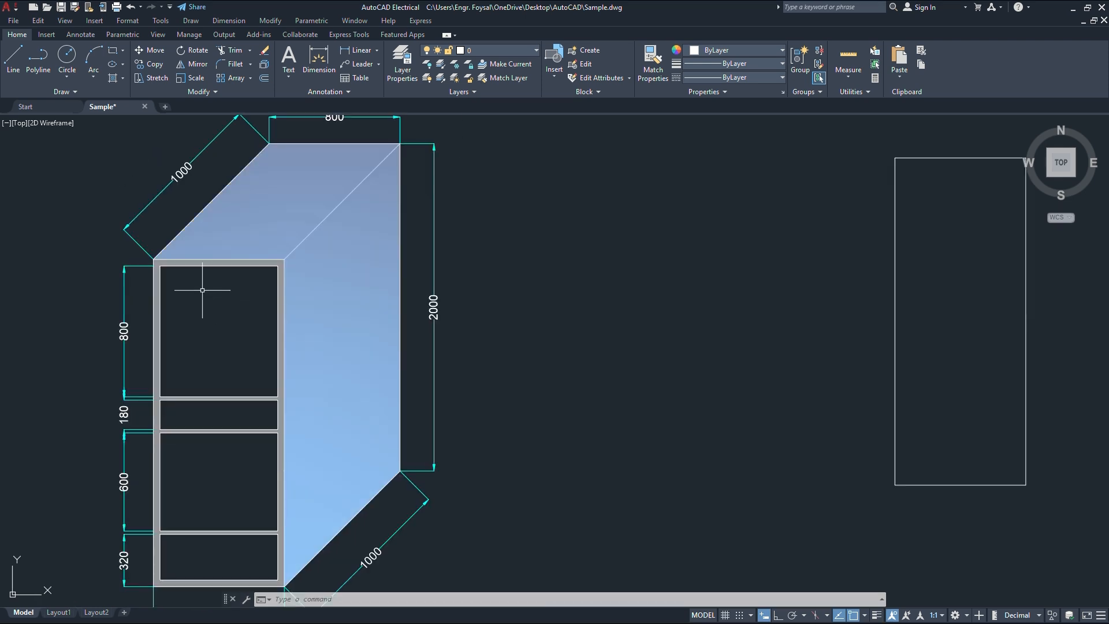
scroll(139, 251, up, 4)
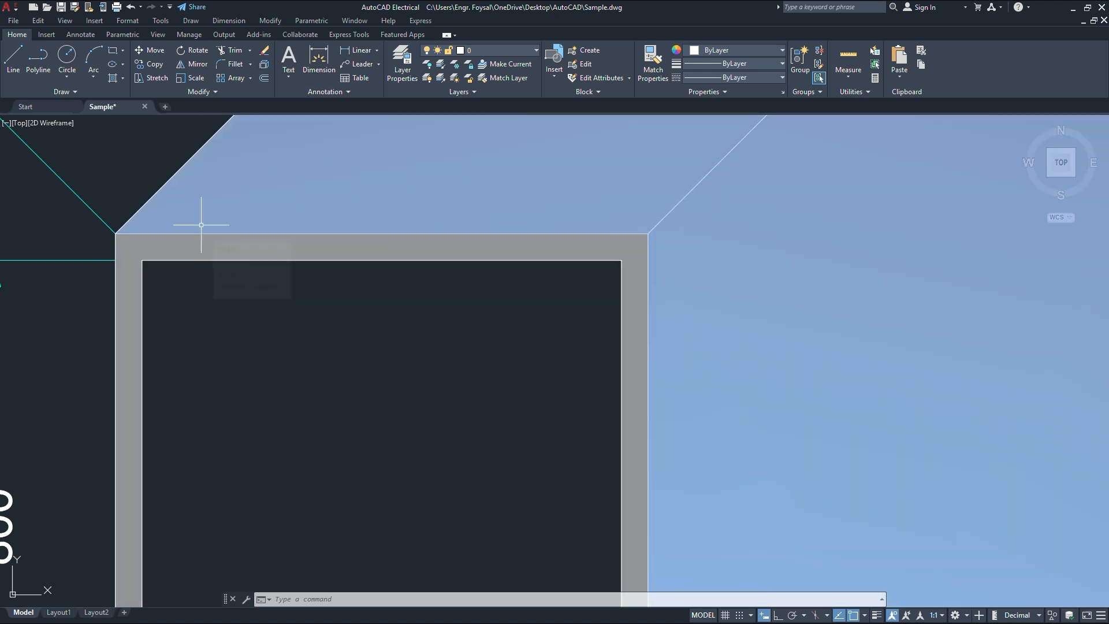
scroll(231, 295, down, 5)
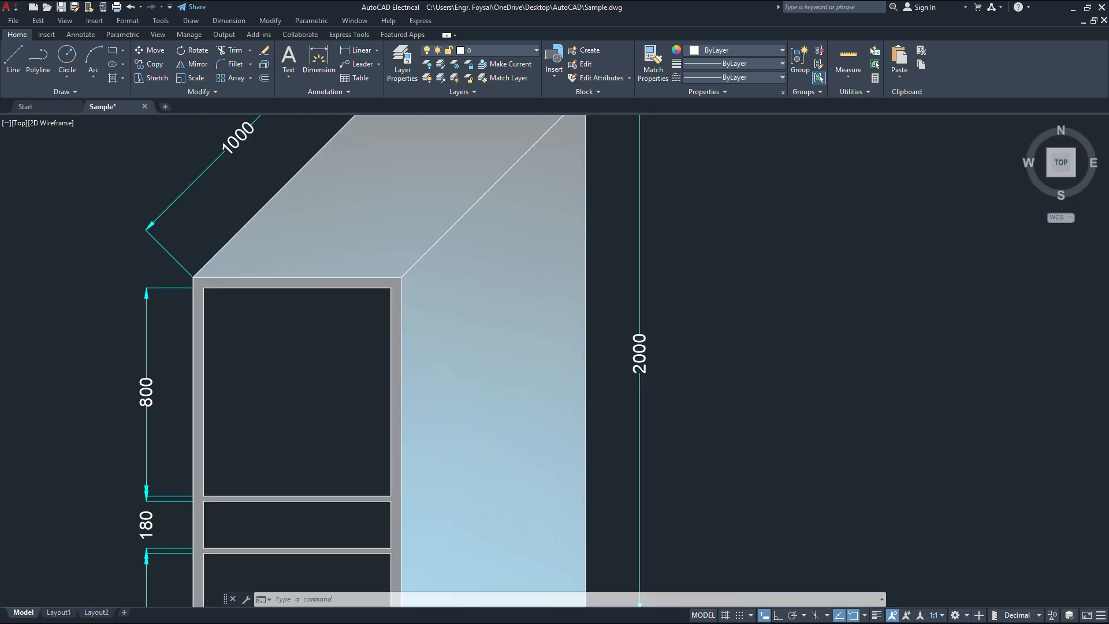
scroll(743, 349, up, 2)
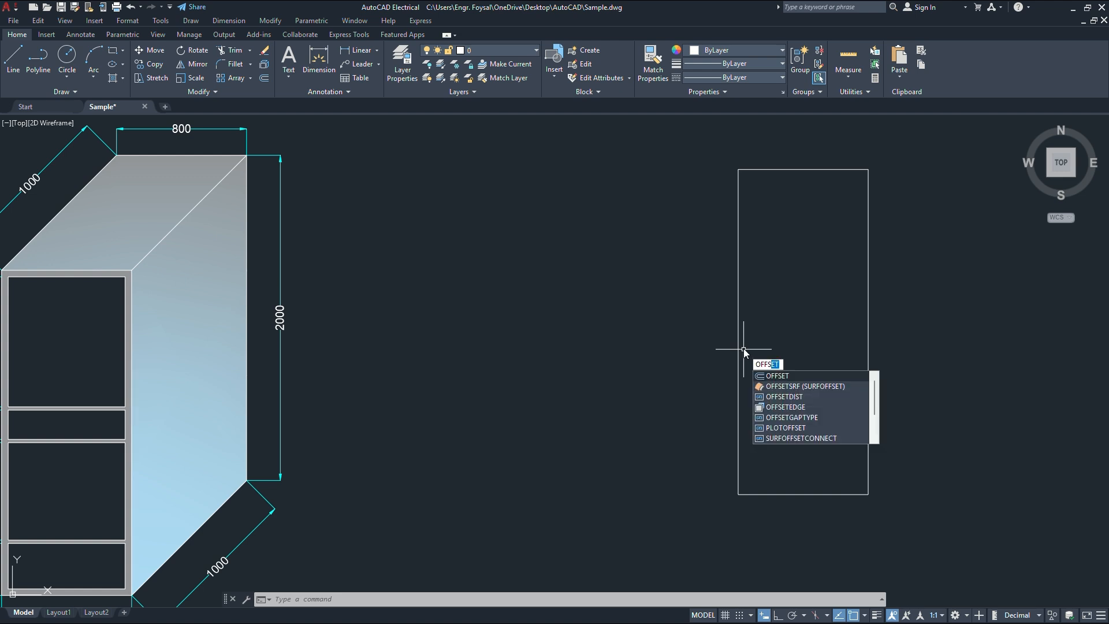
Offset the 800 by 2000 rectangle inward by 40 to form the frame border.
key(Return)
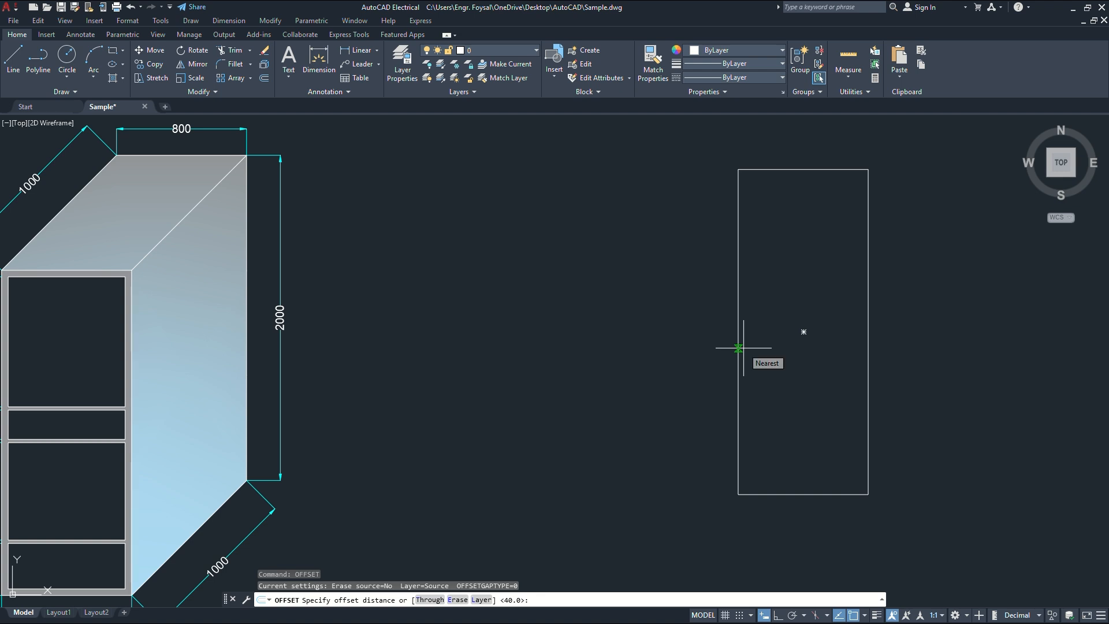
text(40)
key(Return)
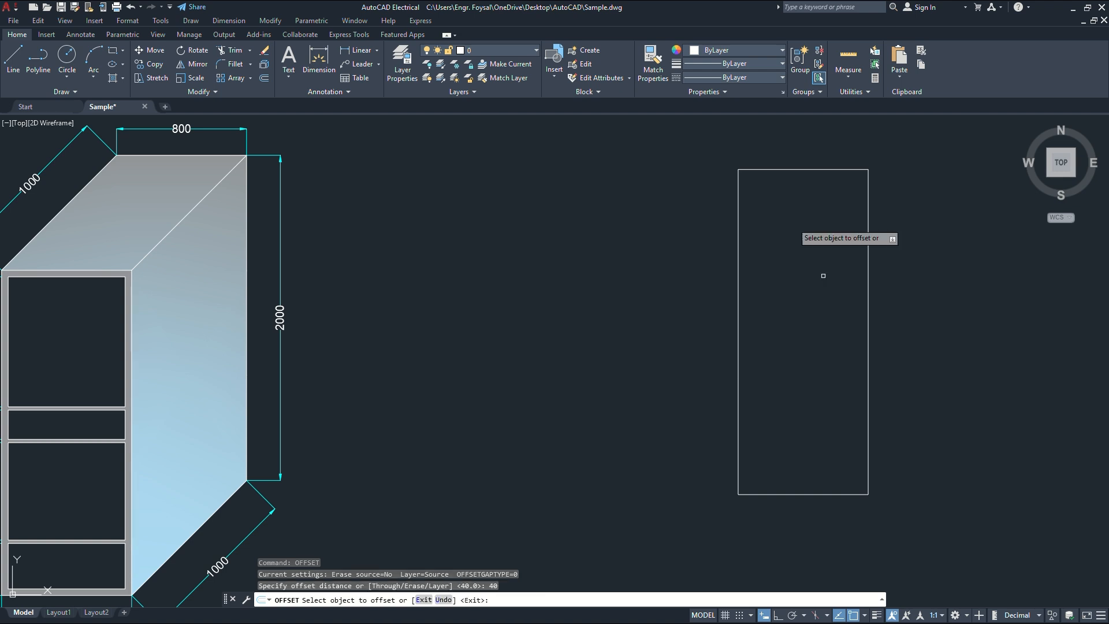
click(796, 169)
click(803, 329)
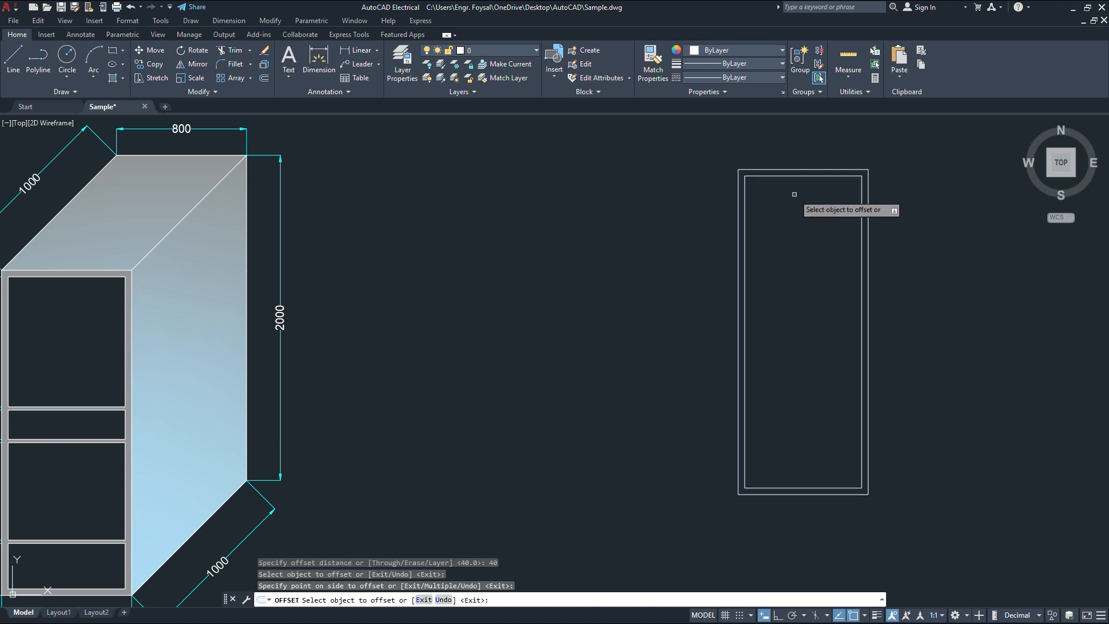
click(813, 169)
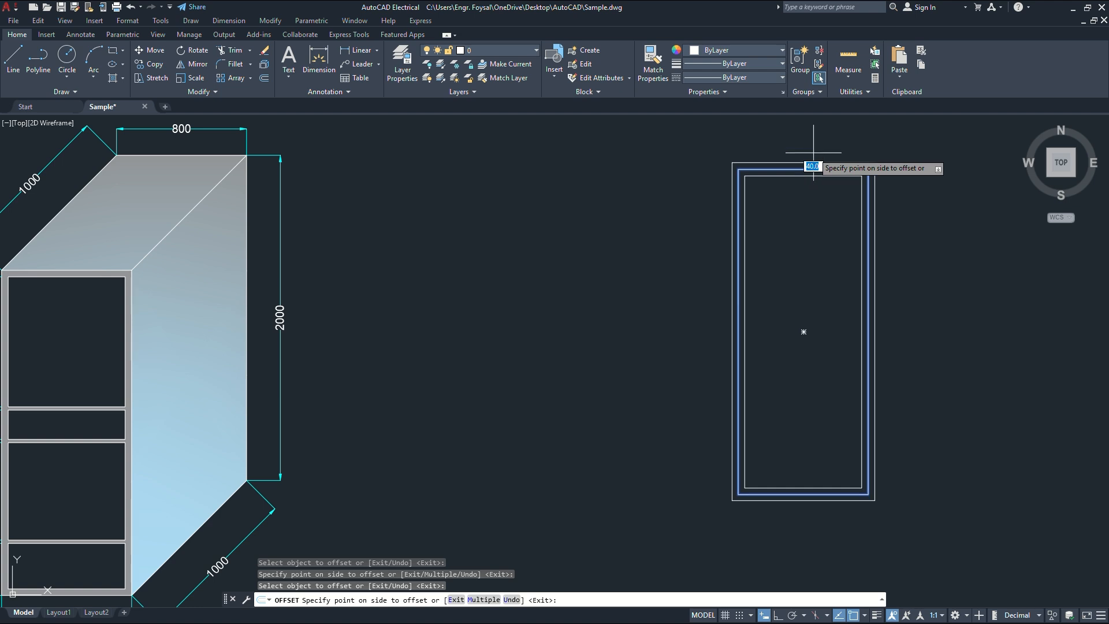
key(Escape)
Examine the reference panel's compartment heights and divider positions against the upper part of the offset frame.
mouse_move(812, 199)
middle_down()
mouse_move(644, 178)
mouse_move(725, 168)
mouse_move(969, 178)
middle_up()
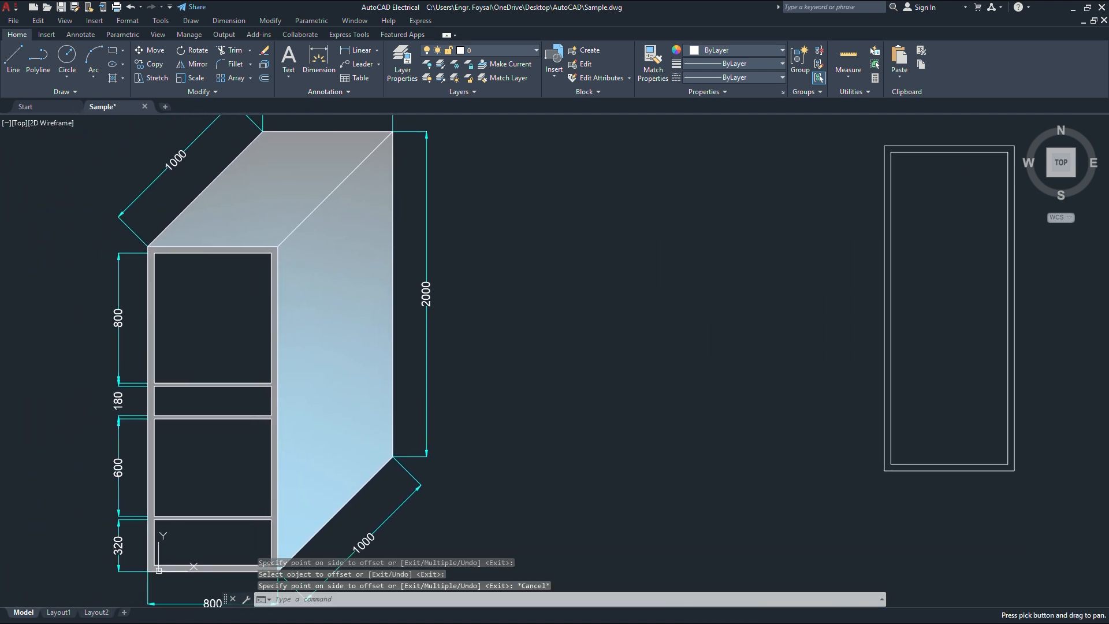
scroll(247, 297, up, 2)
mouse_move(225, 289)
middle_down()
mouse_move(311, 257)
mouse_move(344, 224)
middle_up()
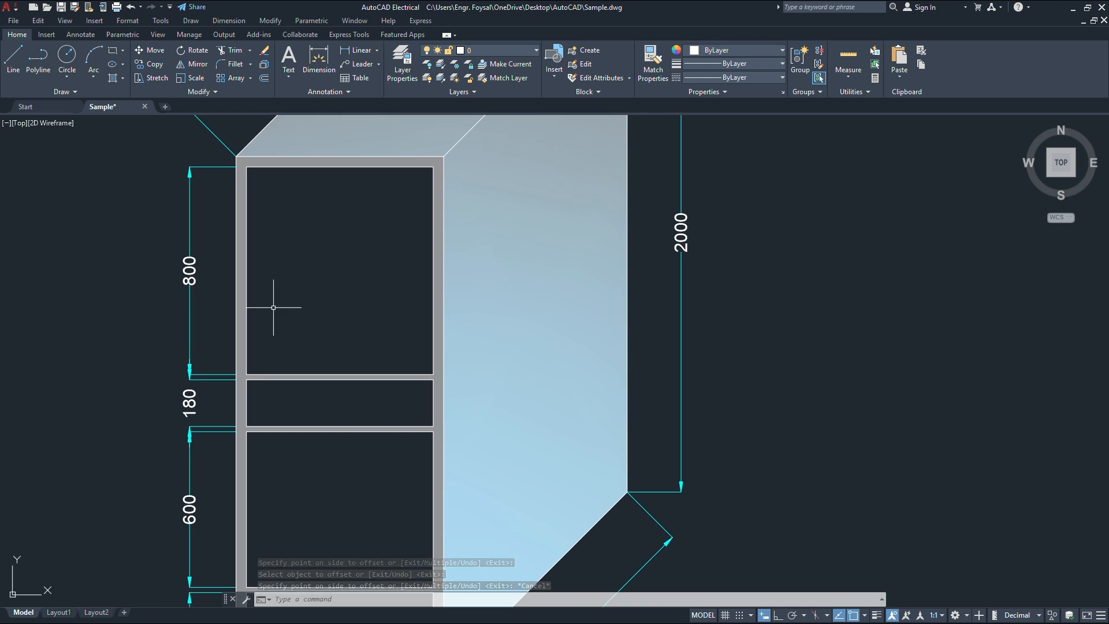
scroll(223, 241, down, 4)
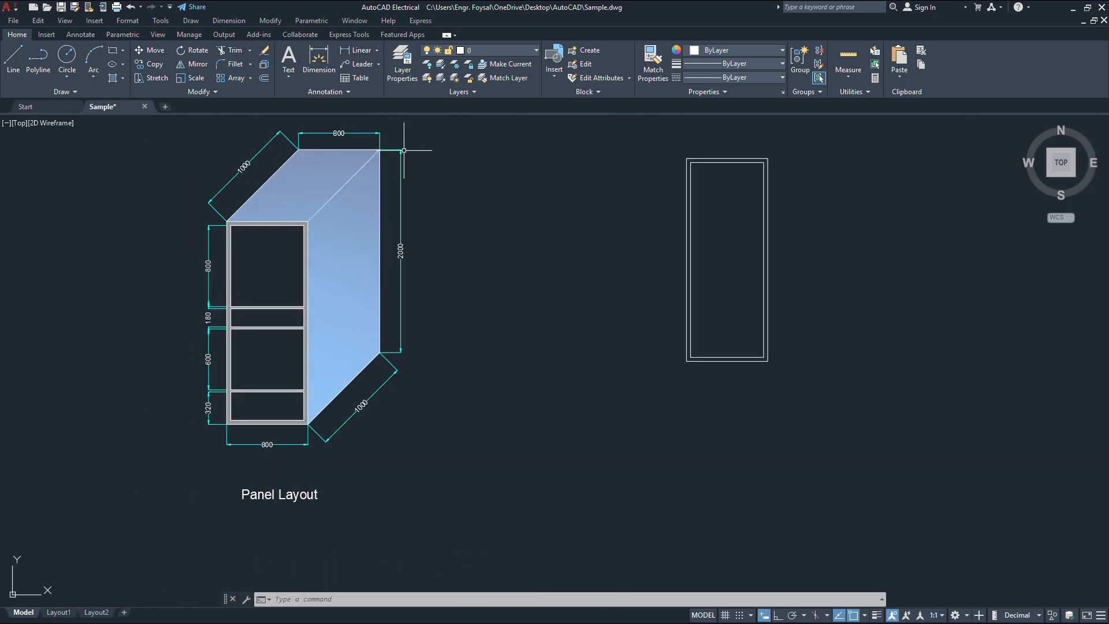
scroll(270, 256, up, 2)
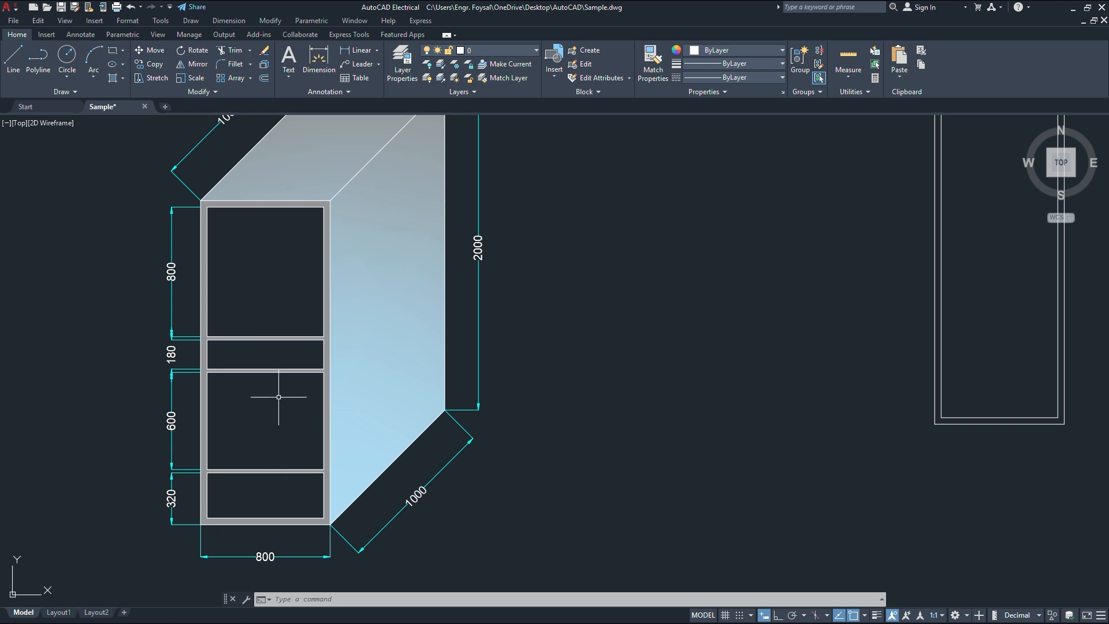
middle_drag(676, 291, 356, 413)
scroll(728, 219, up, 2)
middle_drag(653, 259, 420, 171)
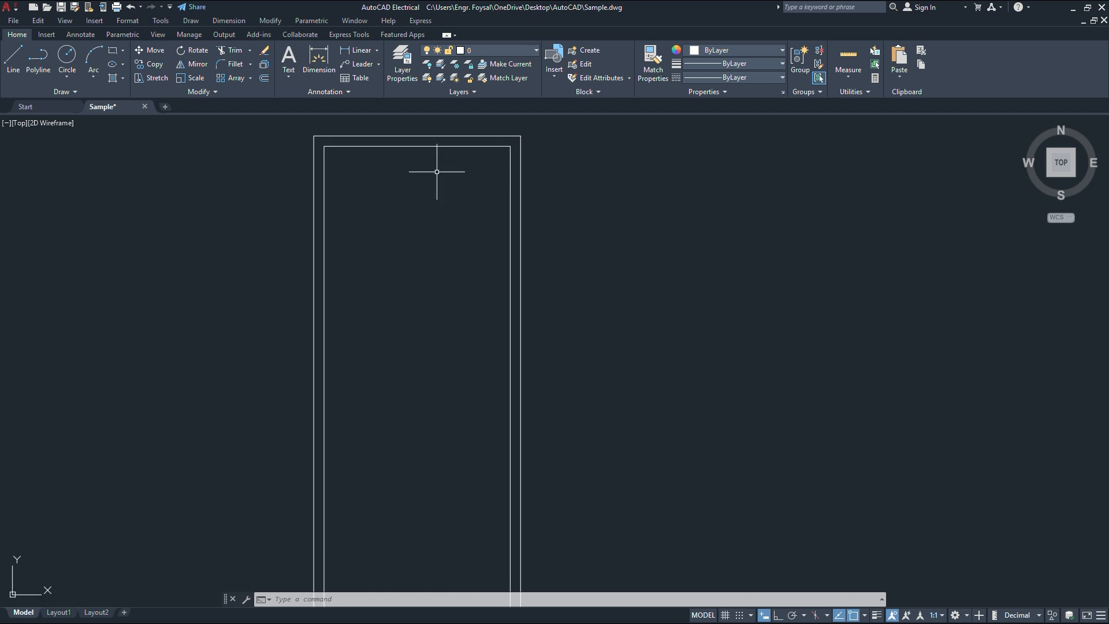
click(356, 50)
click(325, 147)
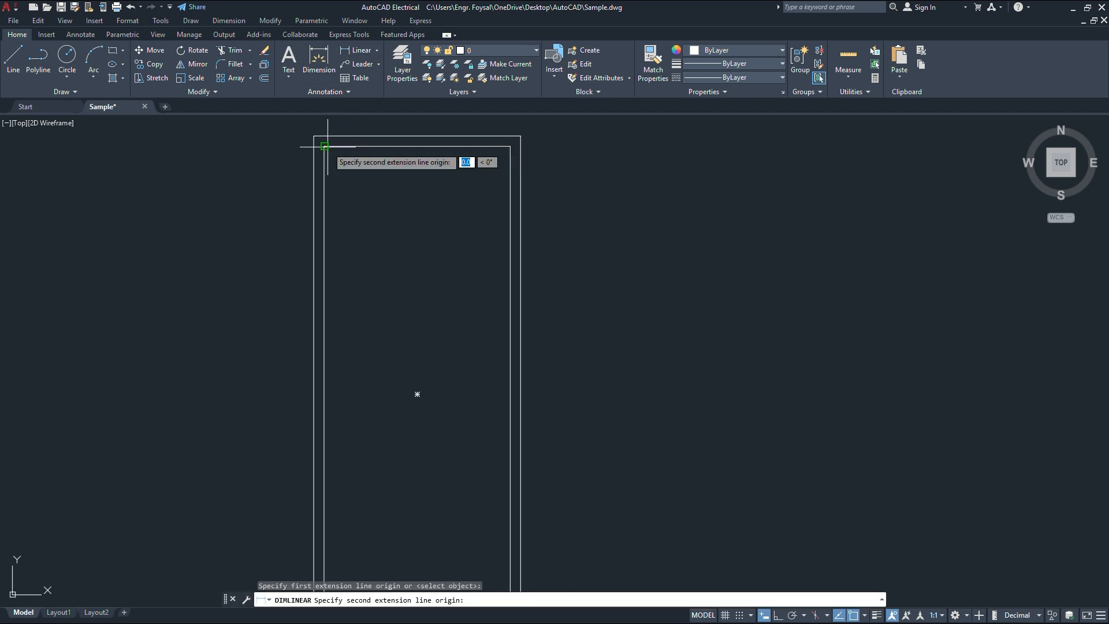
key(F8)
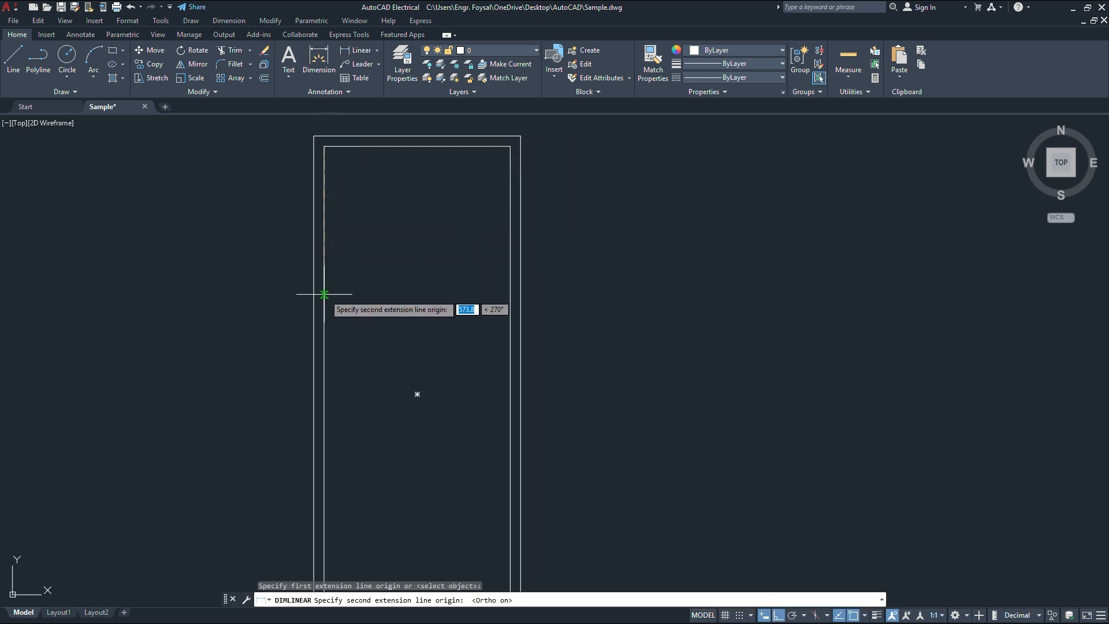
text(180)
key(Return)
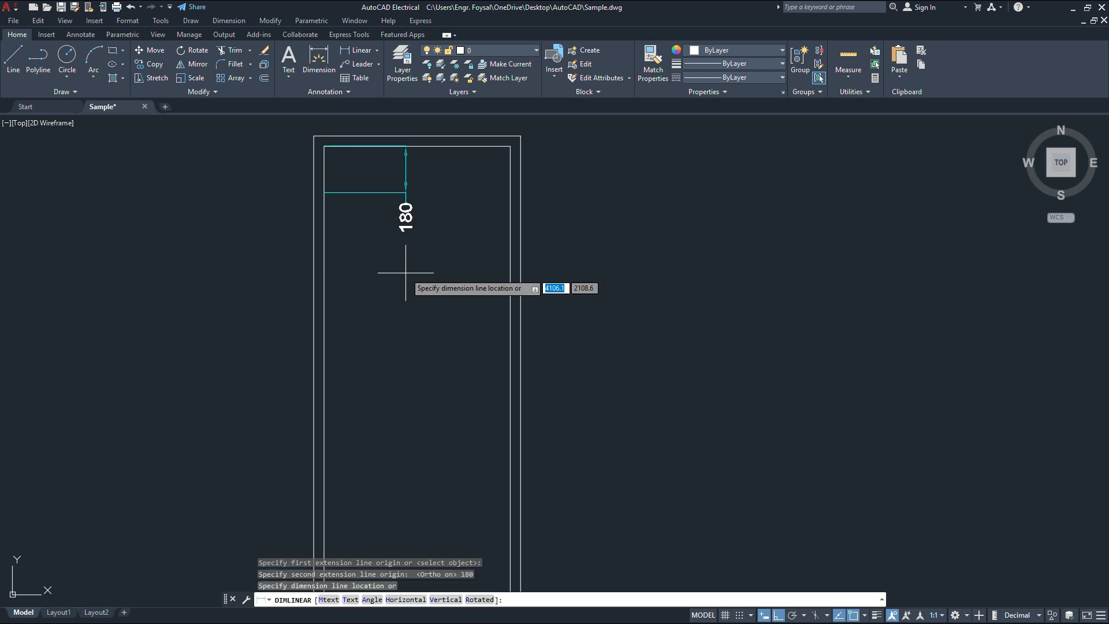
key(Escape)
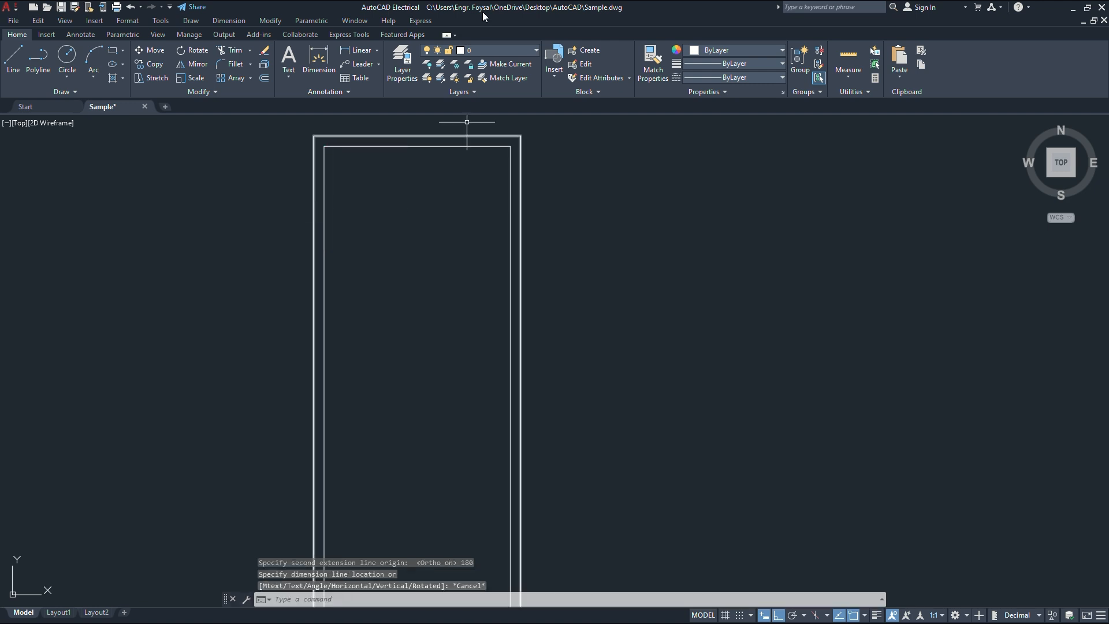
Add an 800 vertical linear dimension down from the frame's inner upper-left corner, placing it outside the frame's left side.
click(377, 50)
click(356, 63)
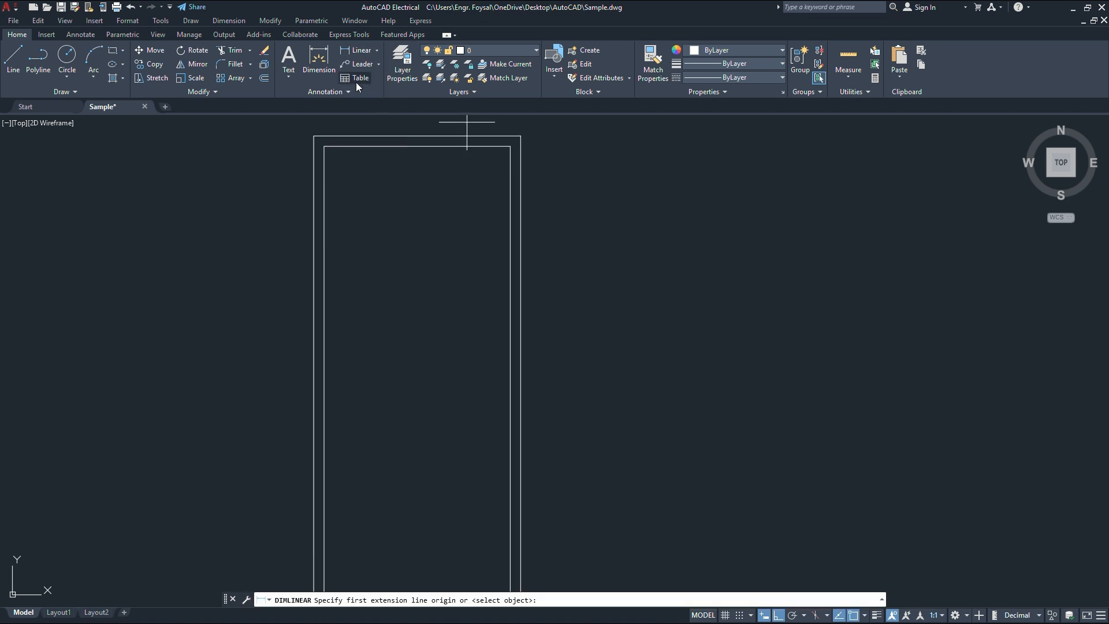
click(332, 141)
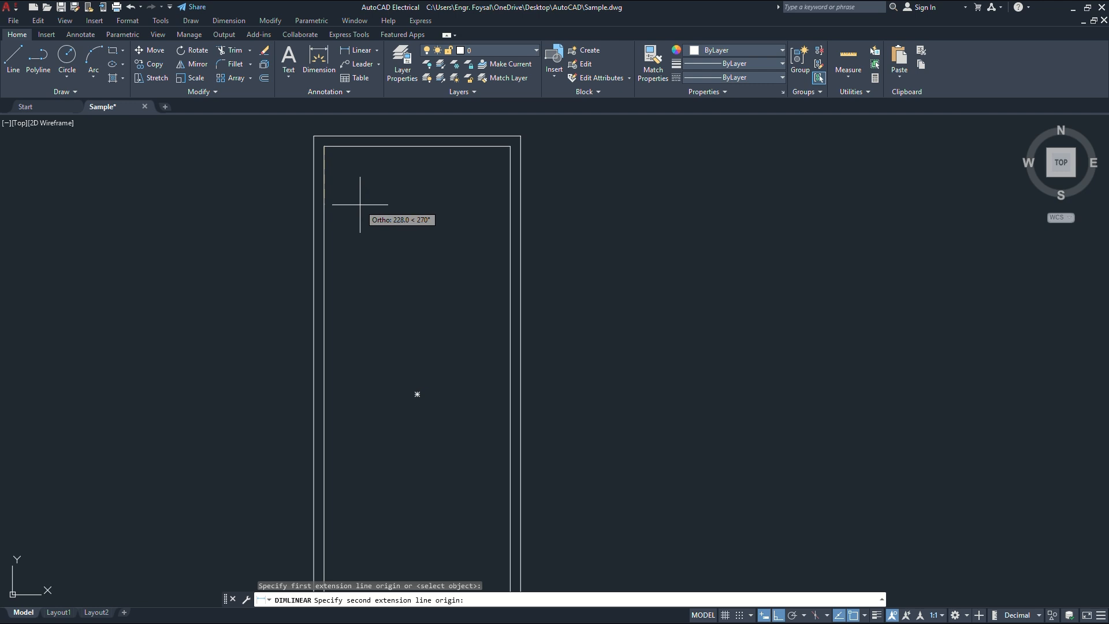
text(800)
key(Return)
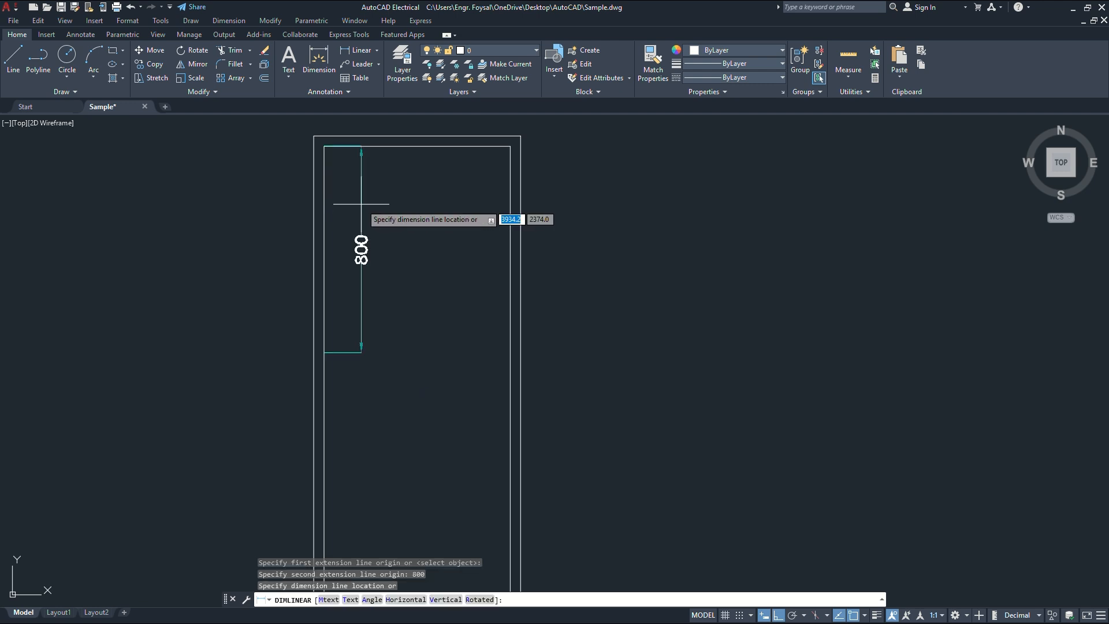
click(283, 222)
Add a 20 vertical linear dimension directly below the 800 dimension, aligned with it, to mark the first divider's thickness.
click(360, 51)
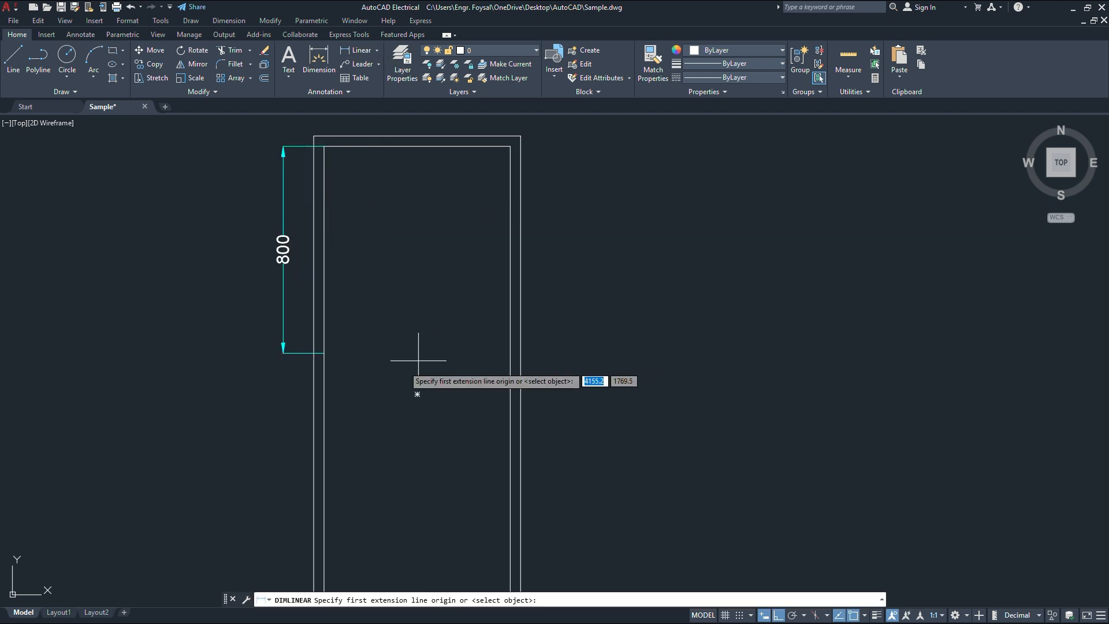
click(324, 353)
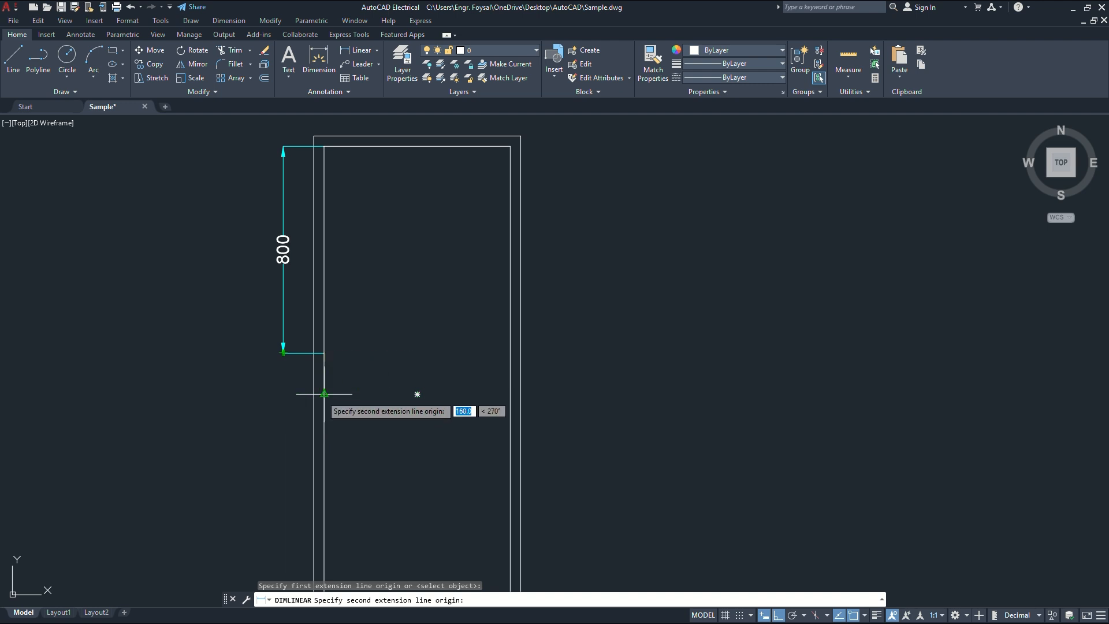
key(Return)
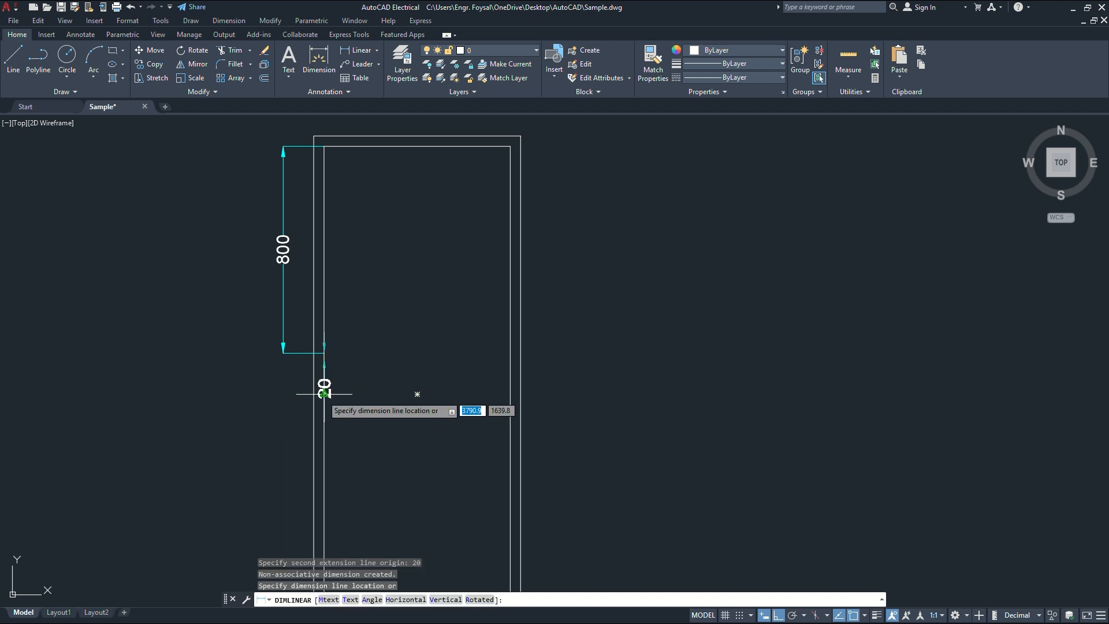
click(283, 353)
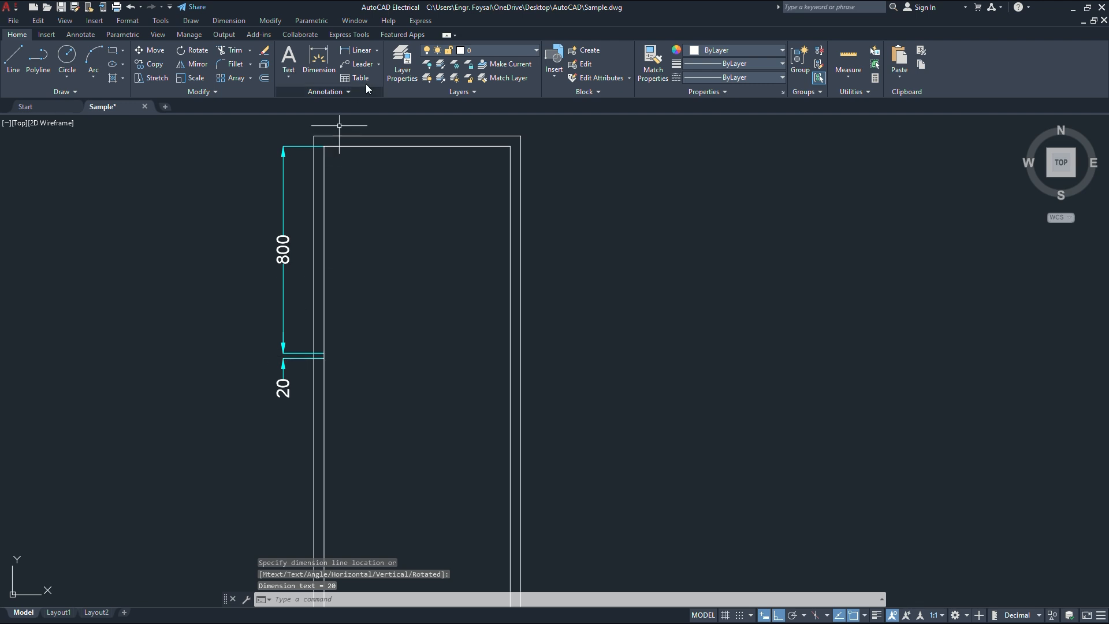
click(366, 51)
click(283, 358)
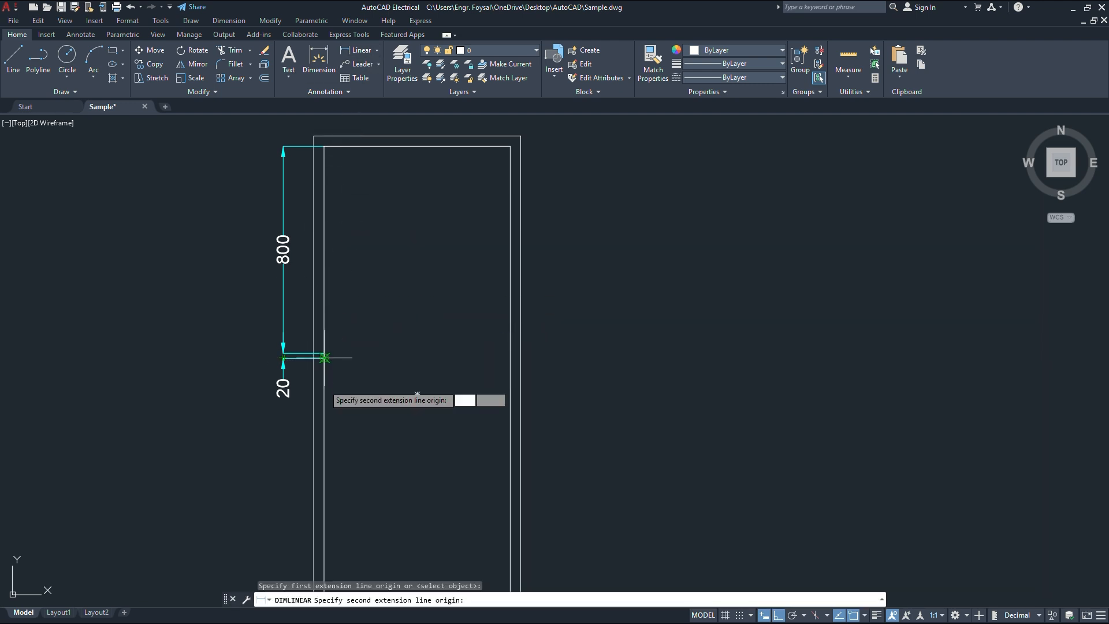
text(1)
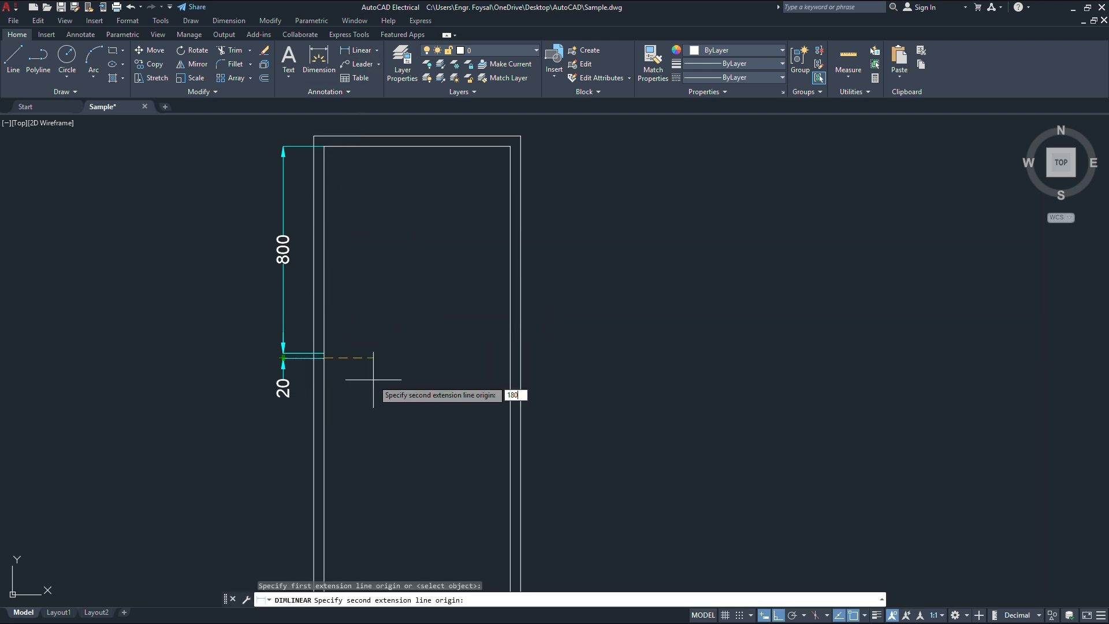
text(80)
key(Return)
key(Escape)
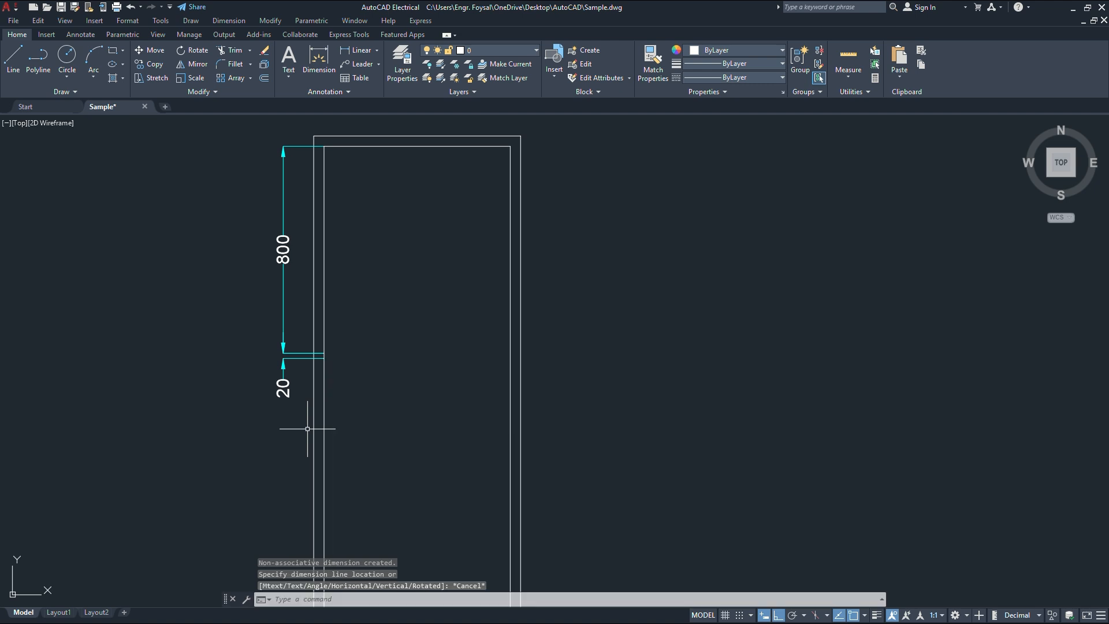
Add a 180 vertical linear dimension down the inner left edge from the first divider's lower mark, aligned with the existing dimensions.
click(356, 50)
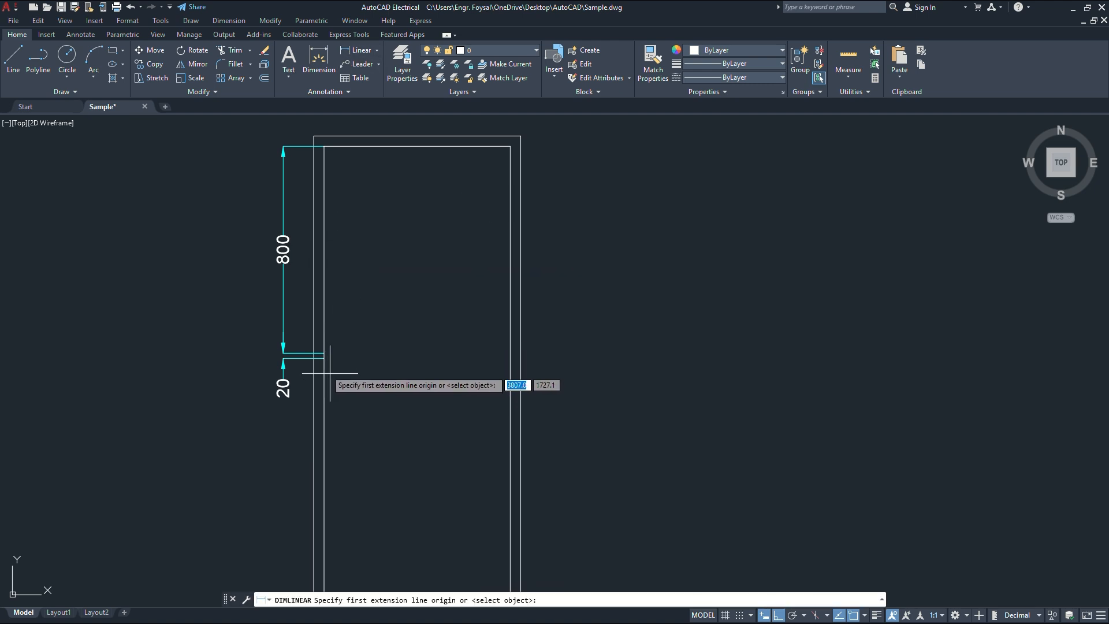
click(324, 358)
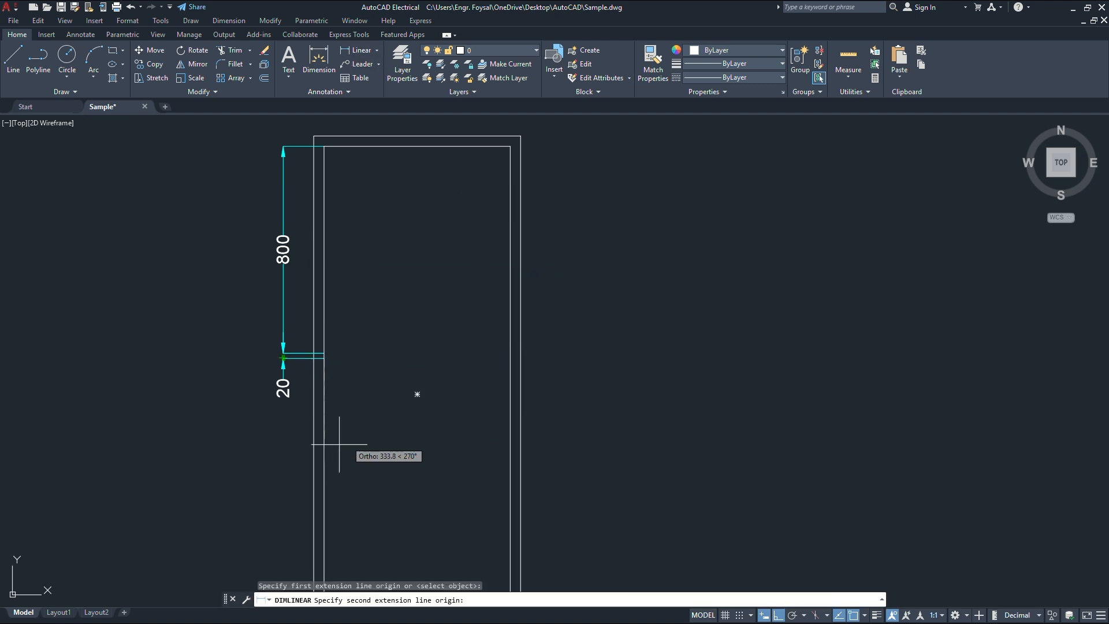
text(180)
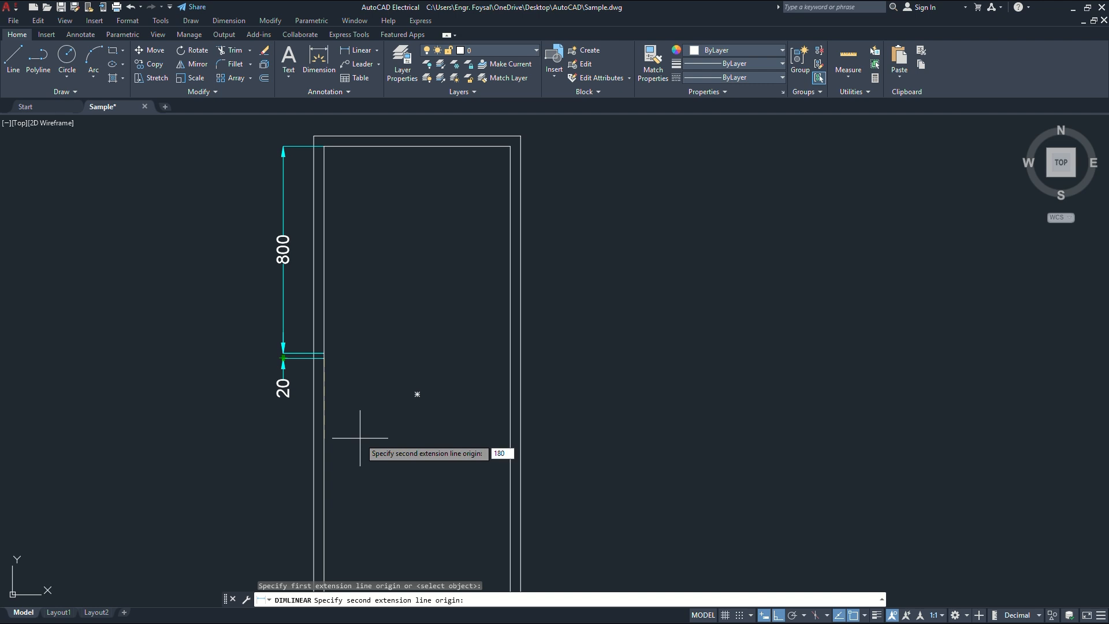
key(Return)
click(284, 362)
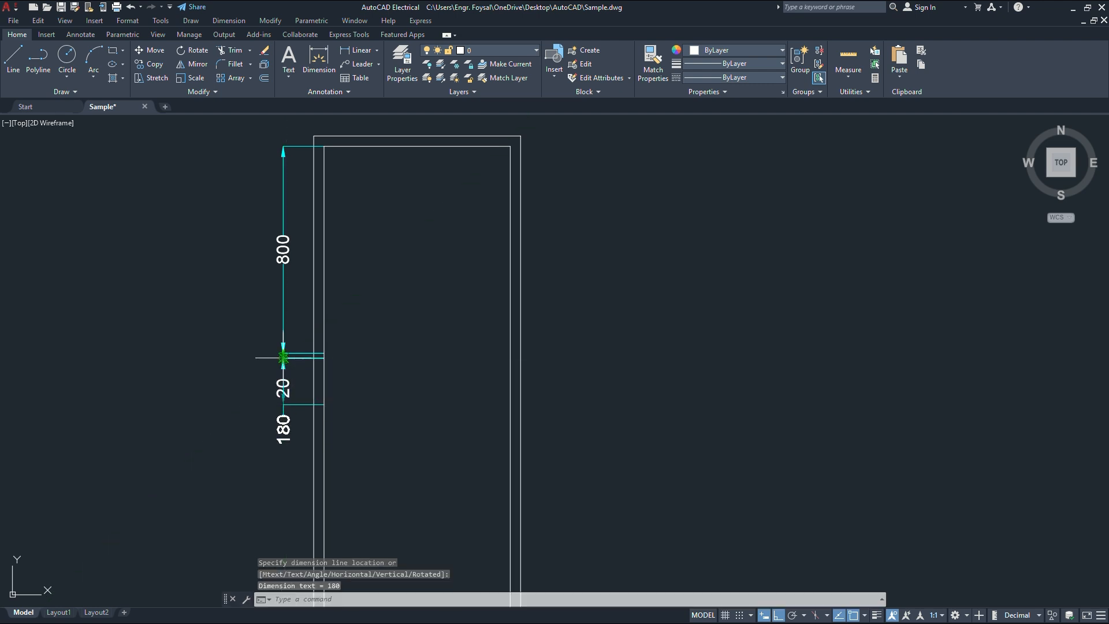
Add a 20 vertical linear dimension below the 180 compartment mark, aligned with the others, for the second divider's thickness.
middle_drag(344, 350, 458, 241)
click(352, 55)
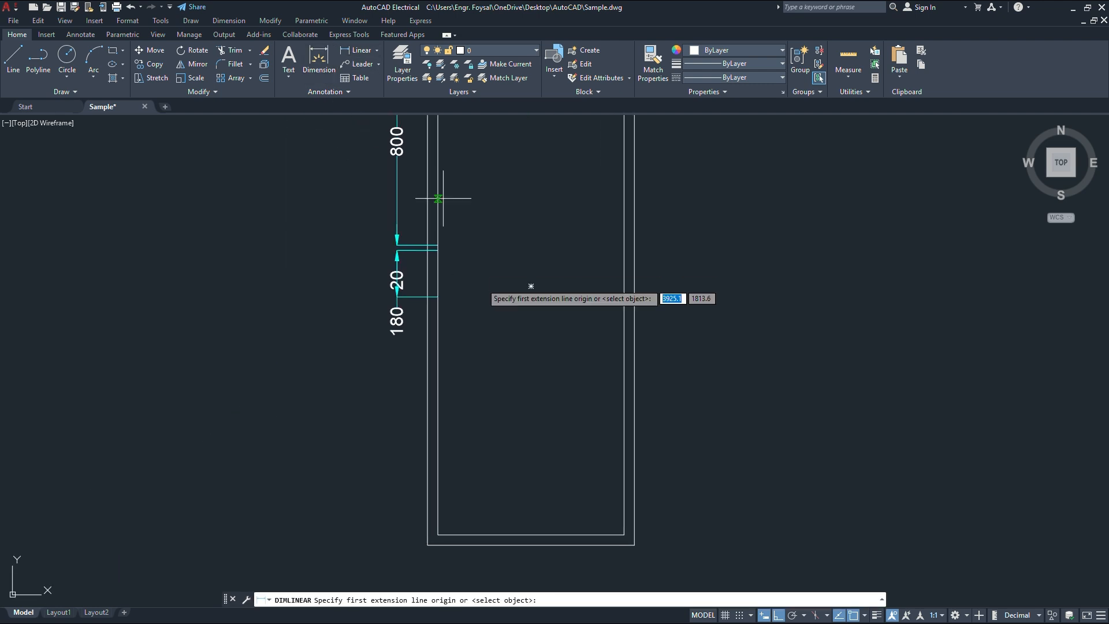
click(531, 286)
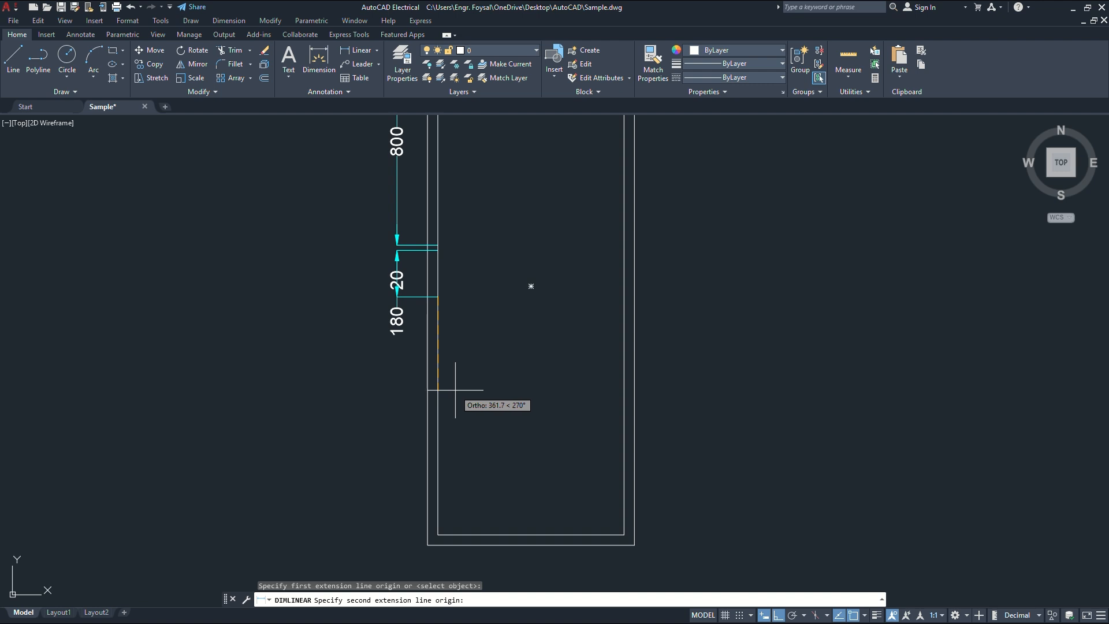
text(20)
key(Return)
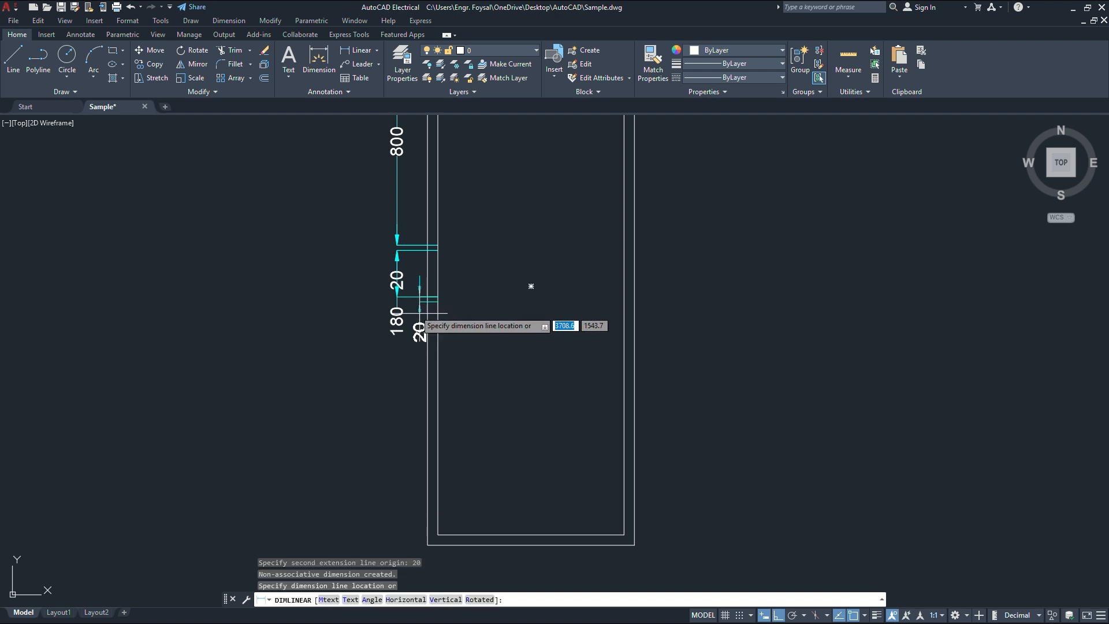
click(396, 301)
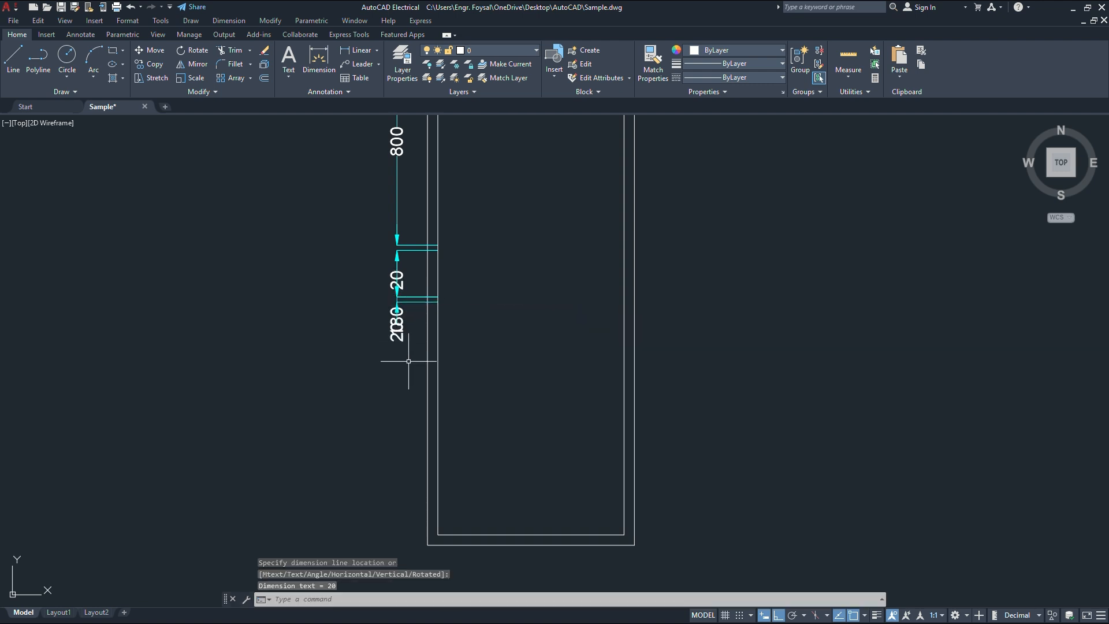
Check the next compartment height on the reference panel and add a 600 vertical linear dimension down from the second divider's lower mark.
scroll(385, 213, down, 4)
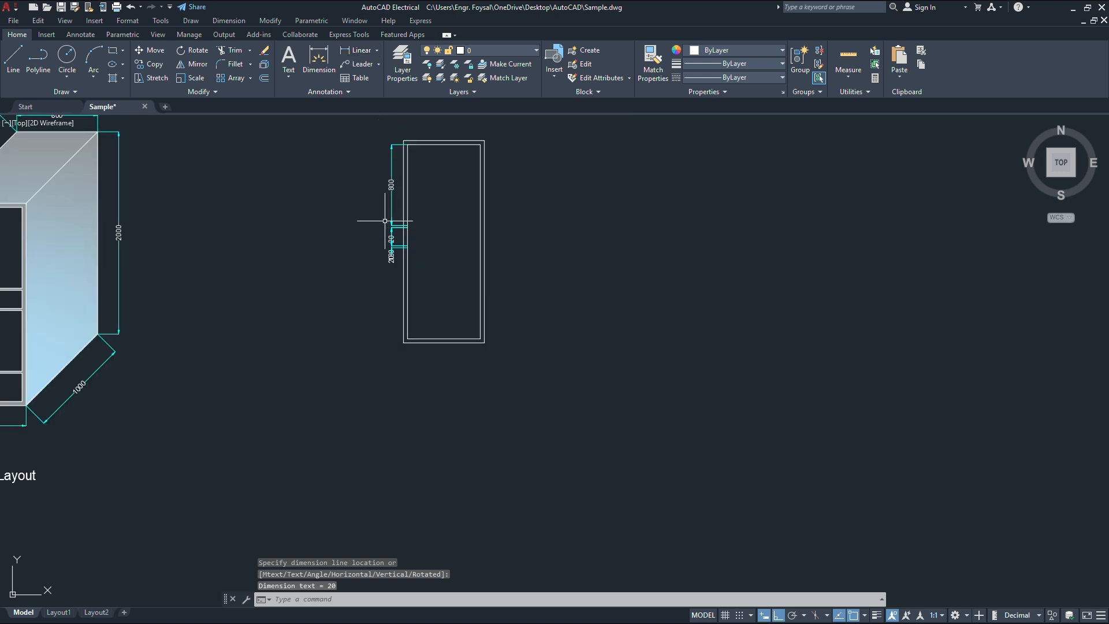
middle_drag(275, 358, 586, 304)
scroll(254, 300, up, 4)
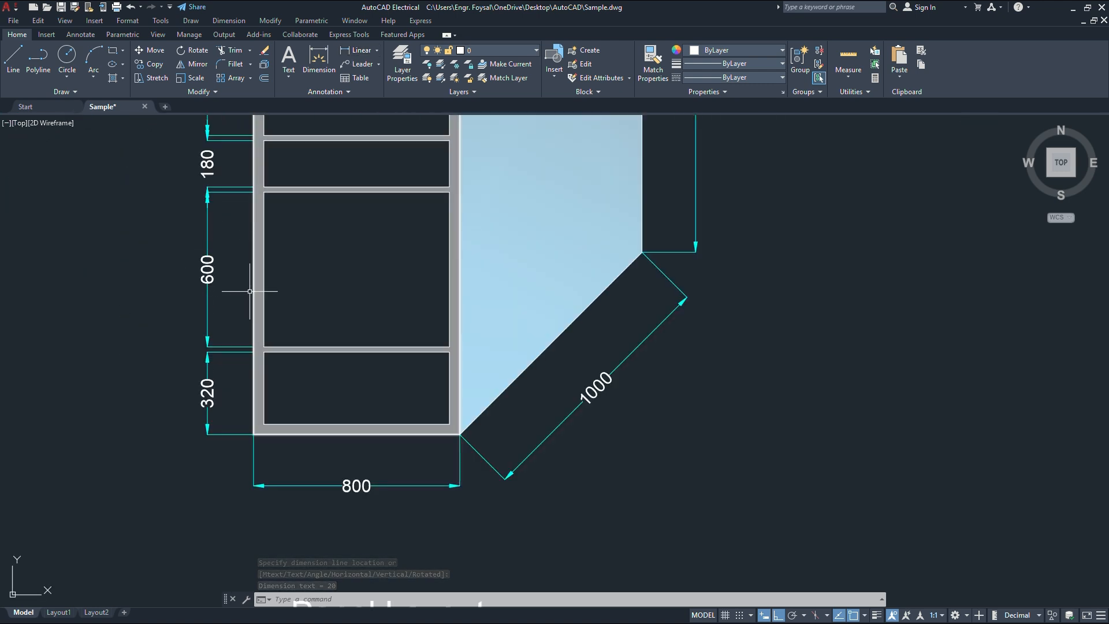
scroll(301, 312, down, 2)
middle_drag(653, 365, 248, 409)
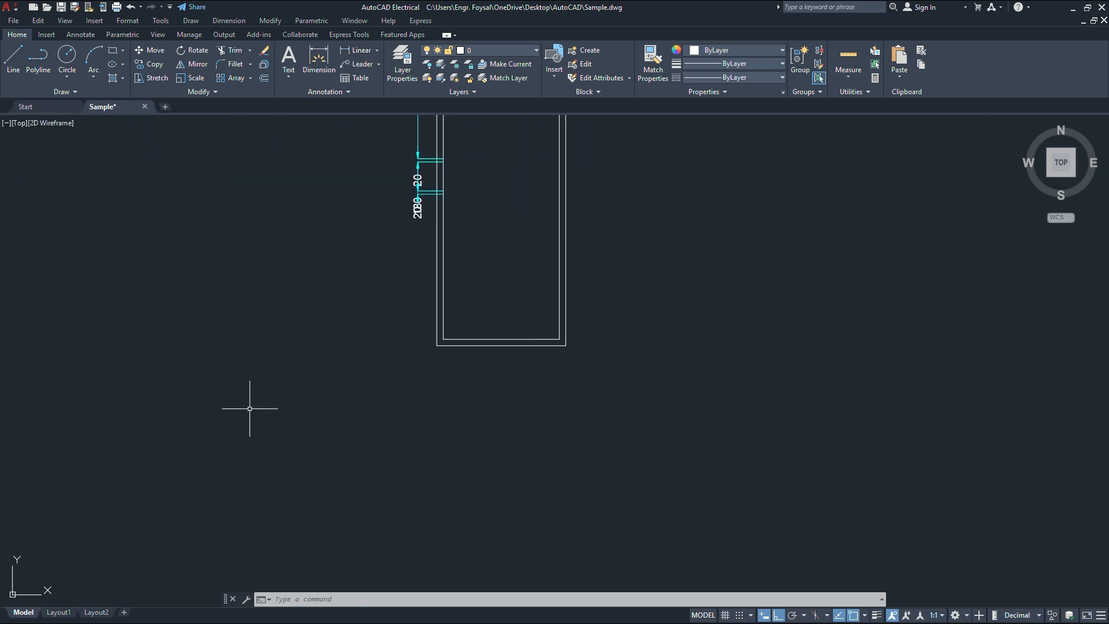
click(358, 51)
scroll(446, 198, up, 5)
click(424, 203)
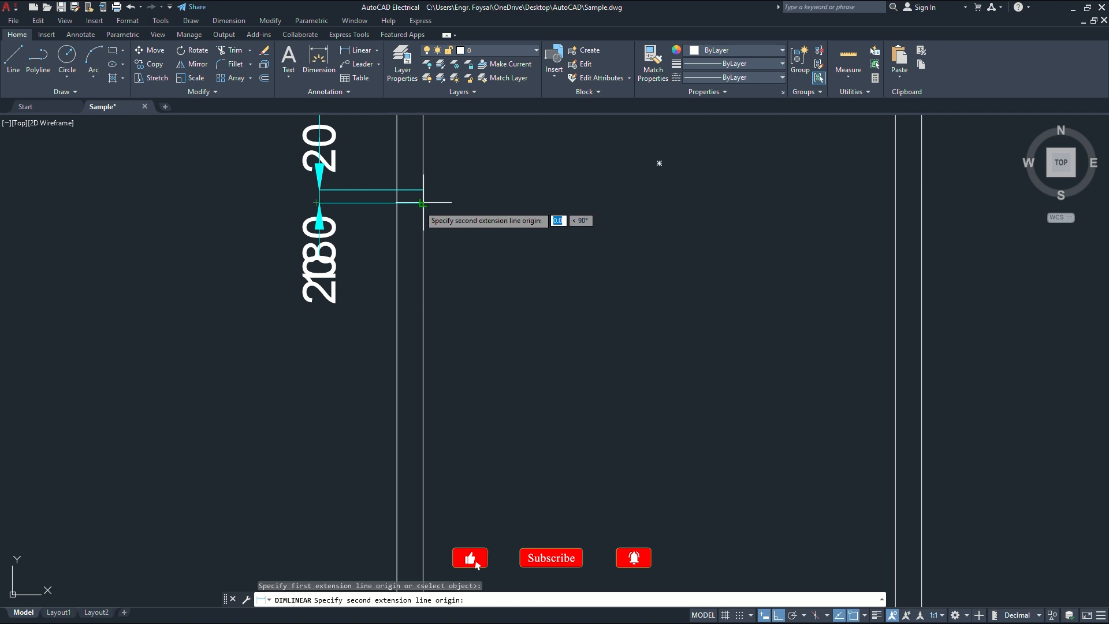
text(600)
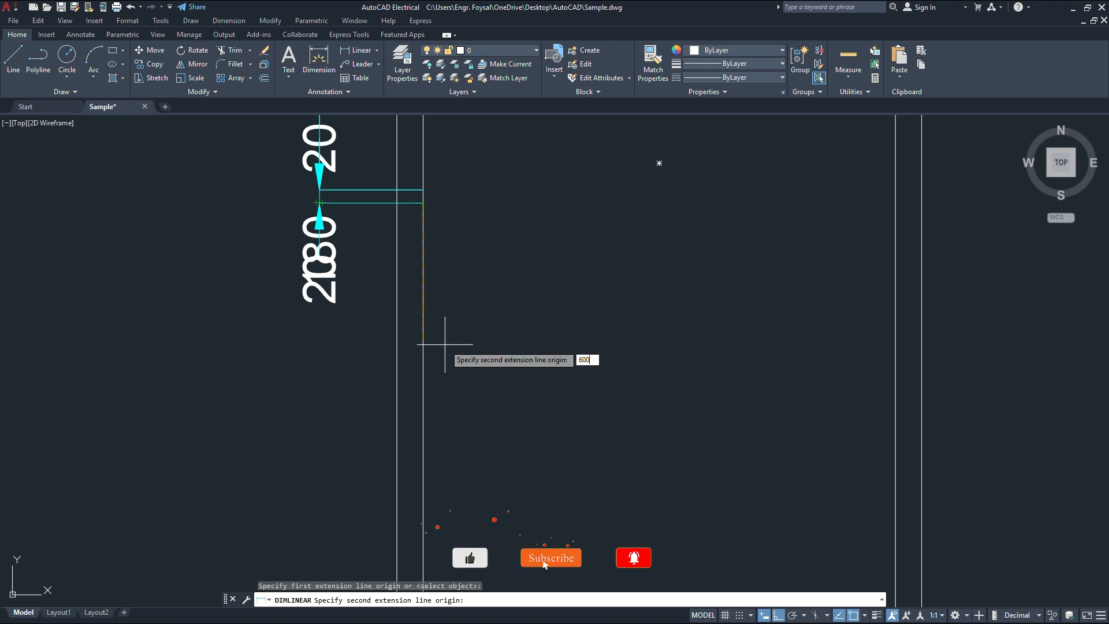
key(Return)
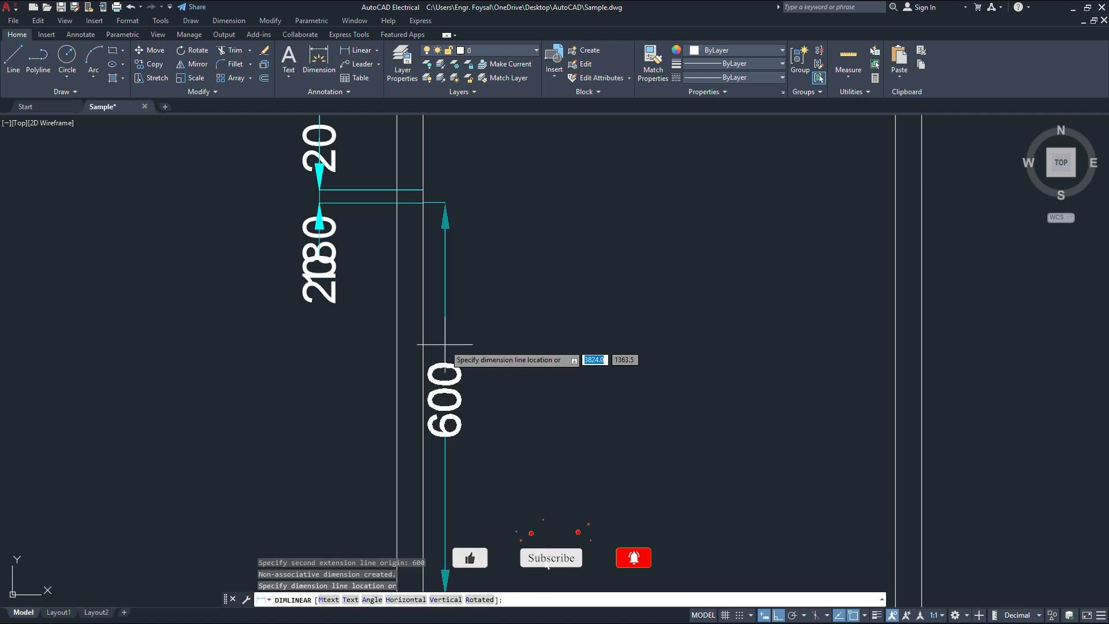
click(320, 219)
Add a 20 vertical linear dimension below the 600 compartment mark, aligned with it, for the third divider's thickness.
click(351, 55)
scroll(570, 446, down, 2)
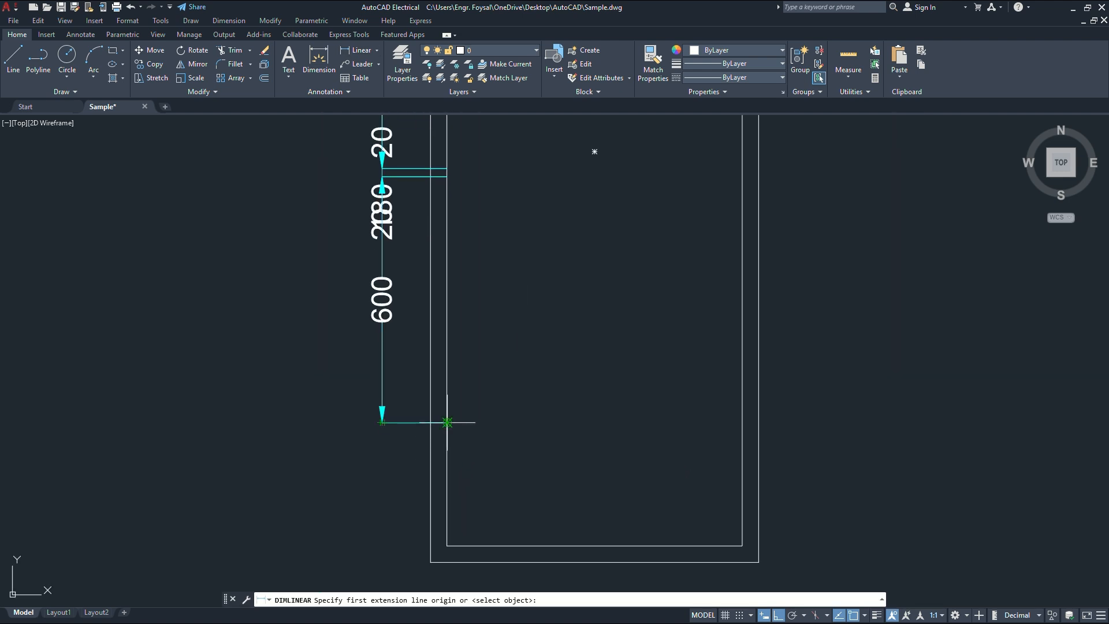
click(447, 422)
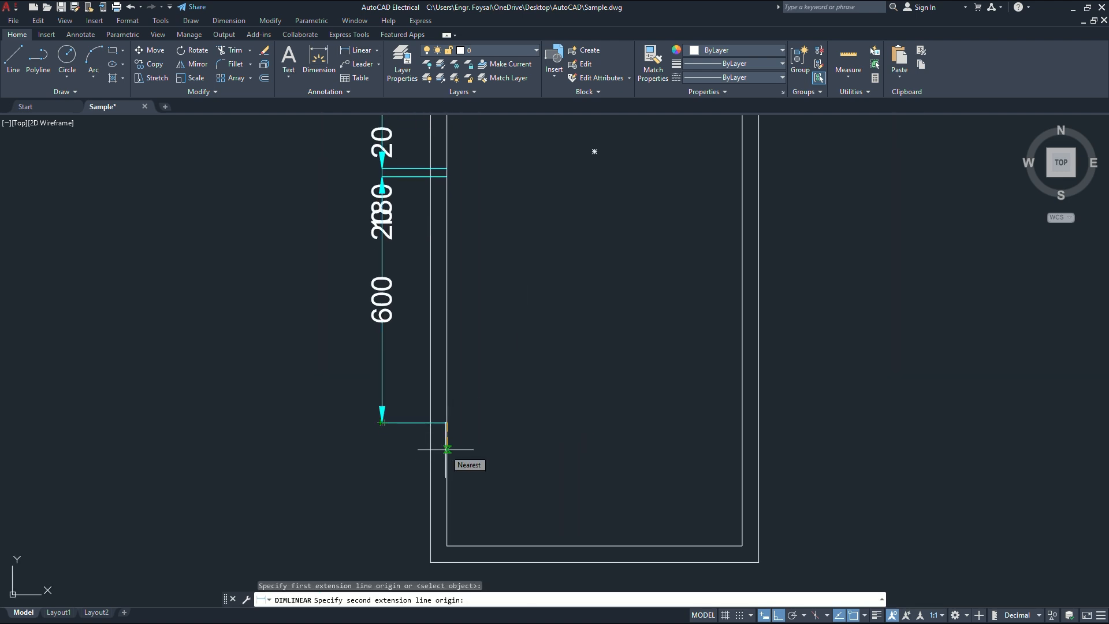
click(447, 450)
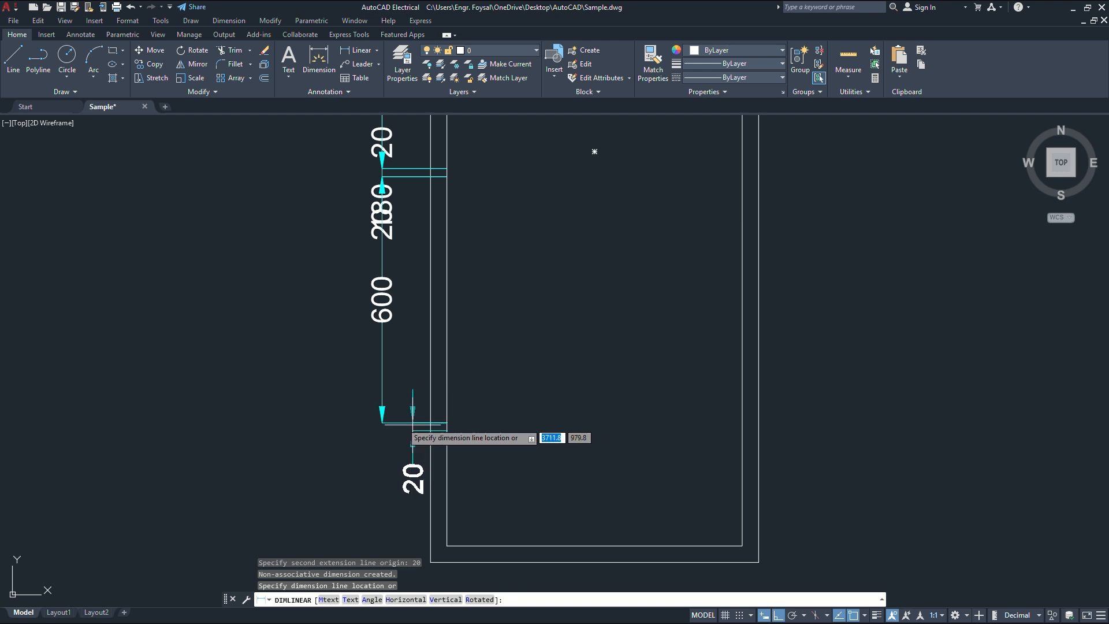
click(382, 421)
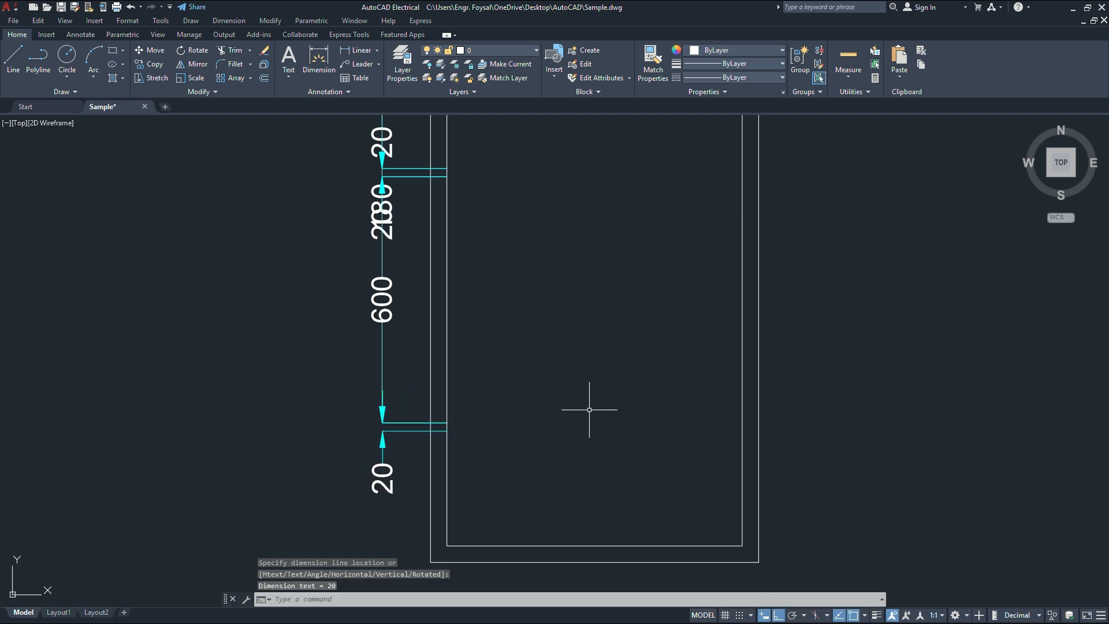
Draw a horizontal line from the lower end of the 800 dimension on the inner left edge across to the inner right edge.
scroll(592, 399, down, 2)
middle_drag(595, 389, 411, 530)
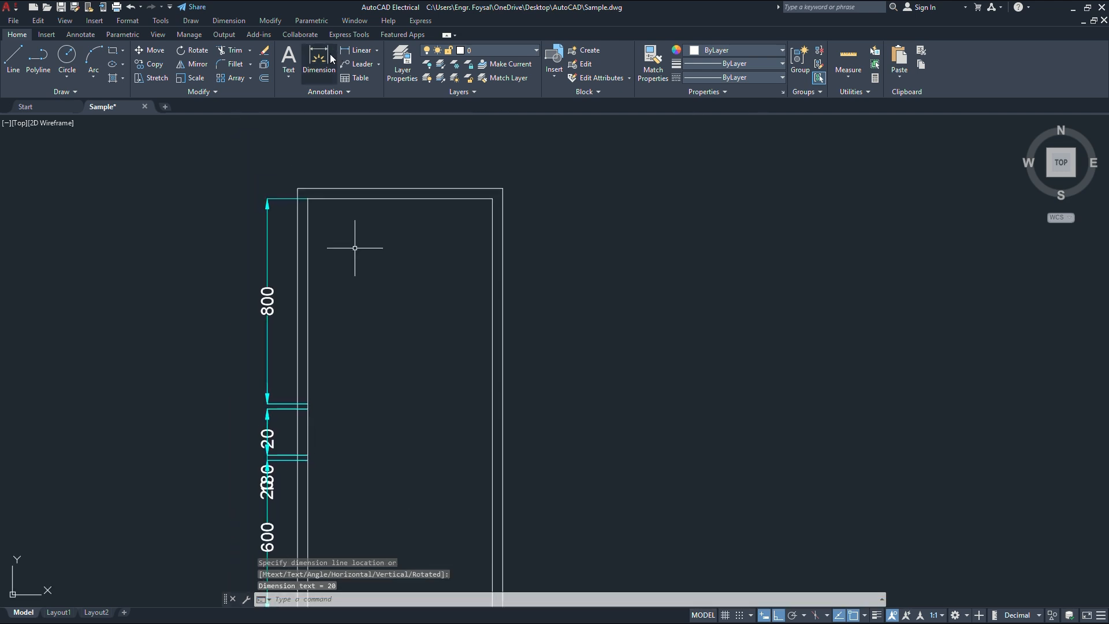
click(13, 57)
scroll(343, 403, up, 5)
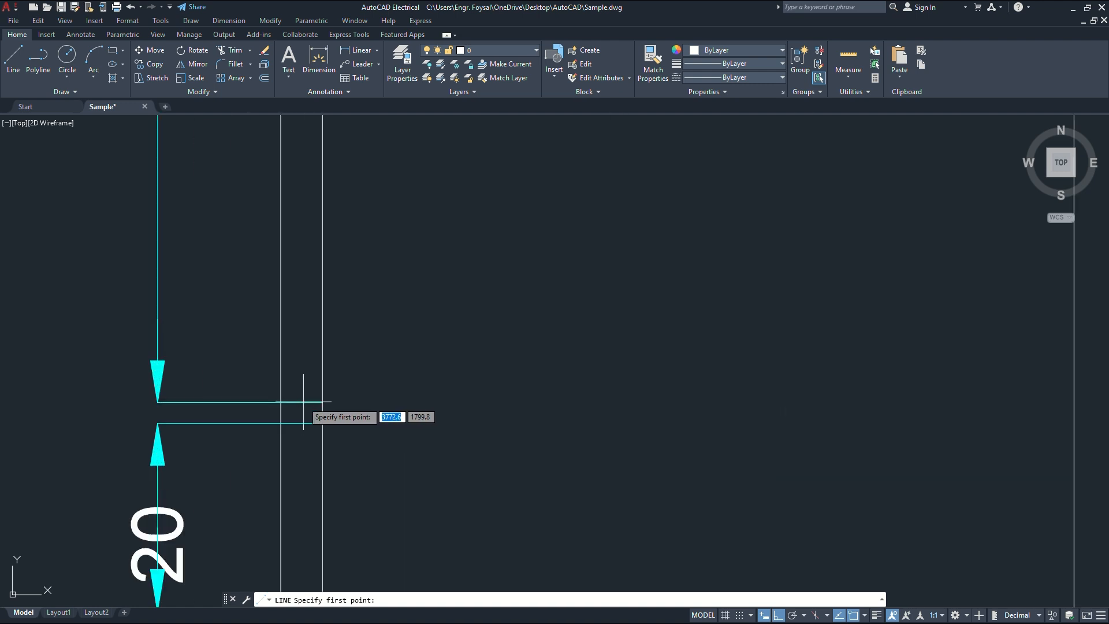
click(308, 403)
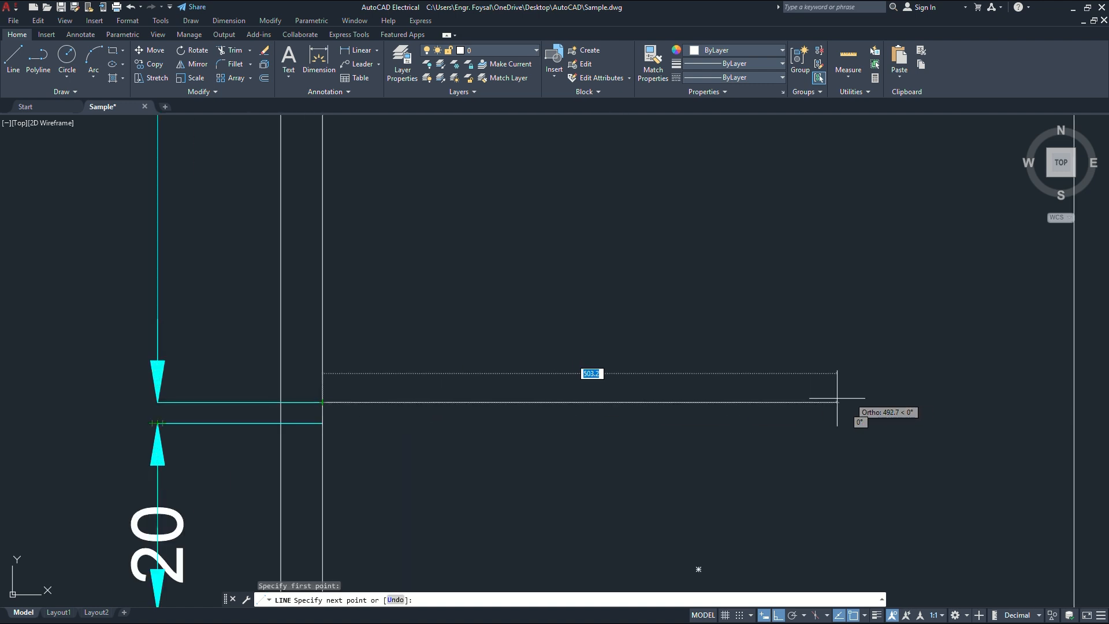
click(1074, 402)
key(Escape)
scroll(523, 413, down, 3)
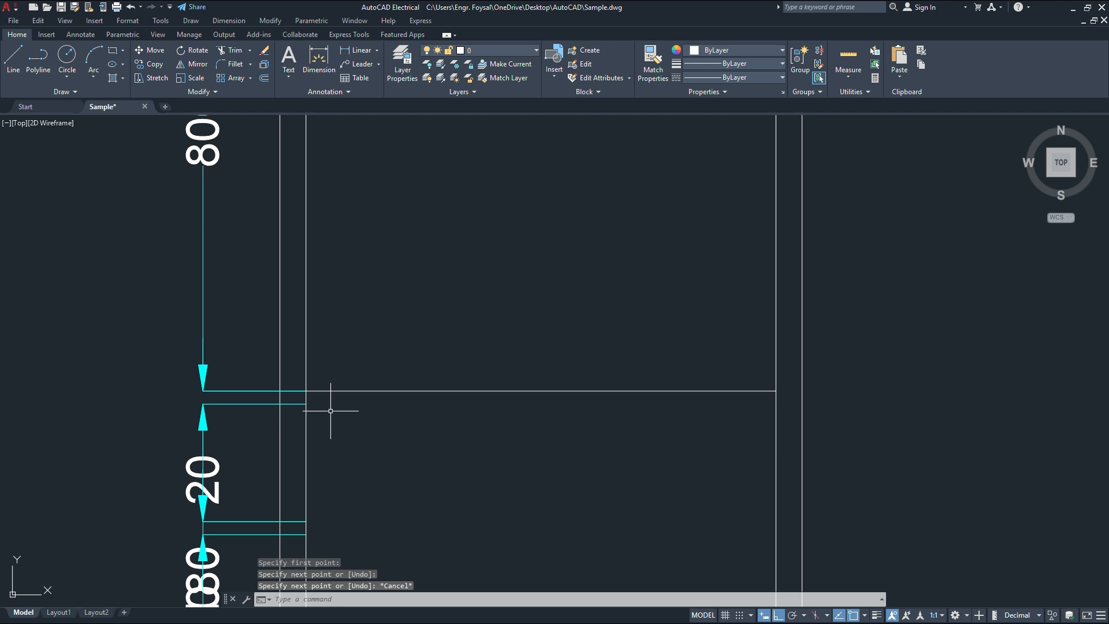
Copy the horizontal divider line down to the lower end of the first divider's 20 thickness mark on the inner left edge.
right_click(442, 221)
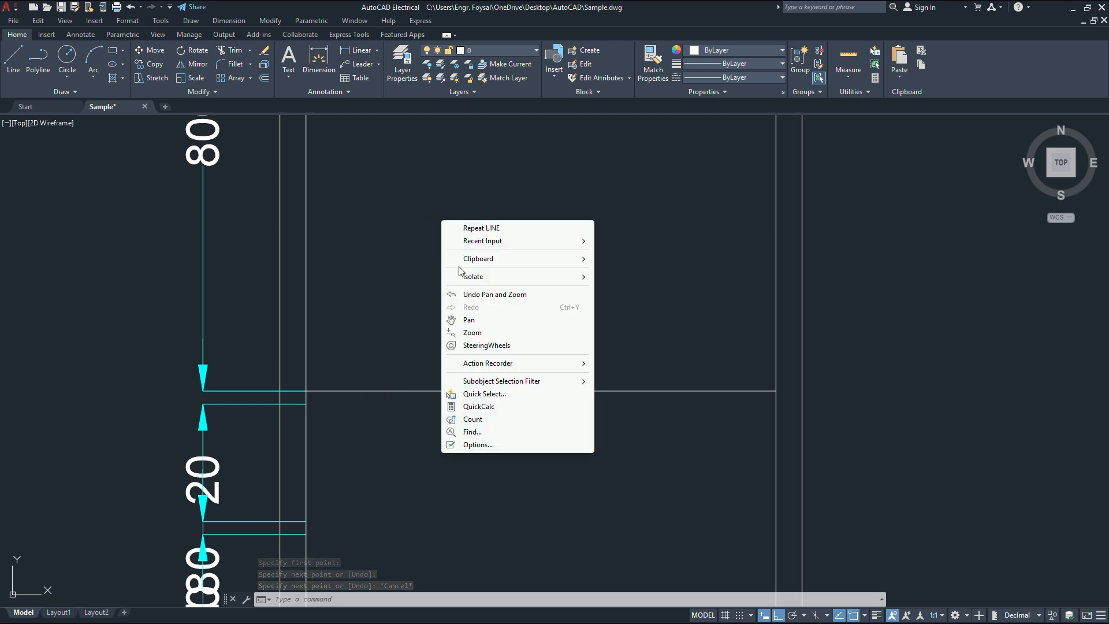
click(390, 380)
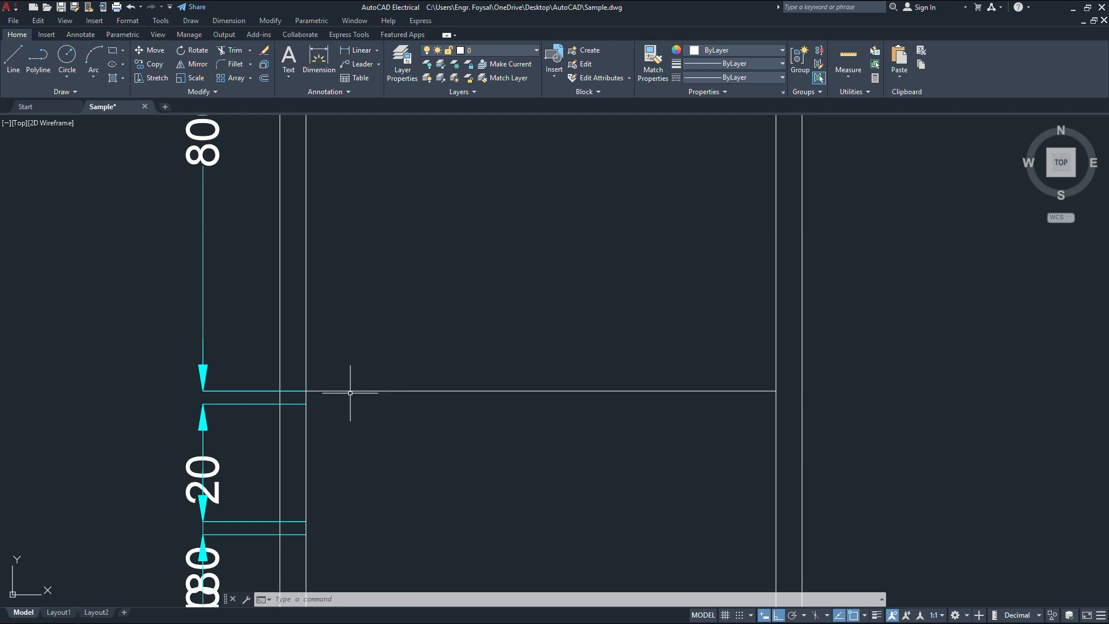
click(350, 392)
right_click(405, 291)
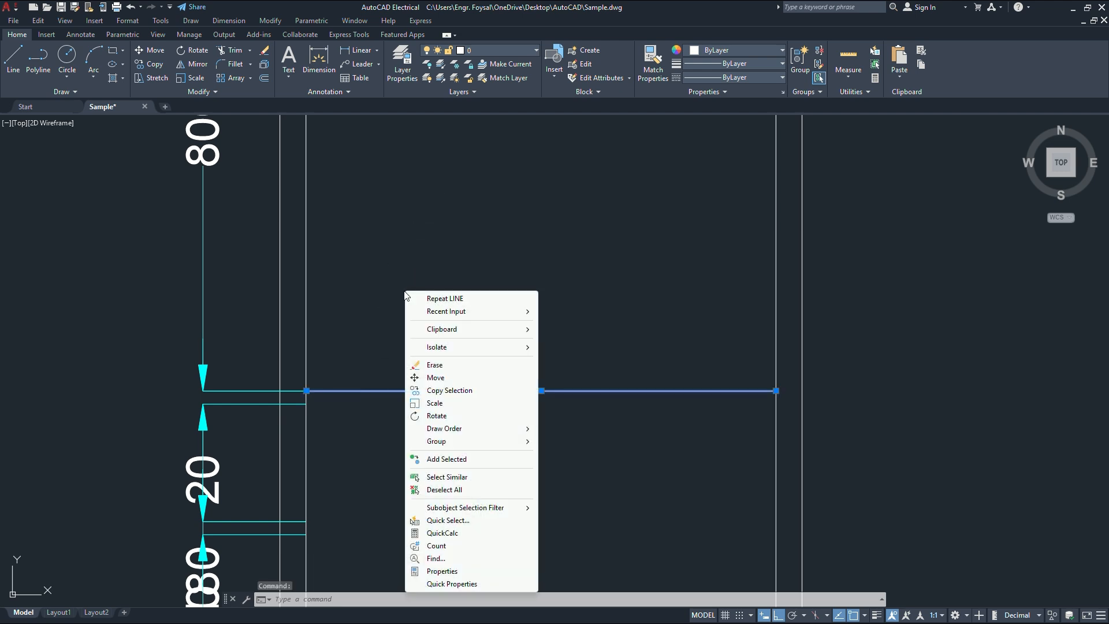
click(432, 391)
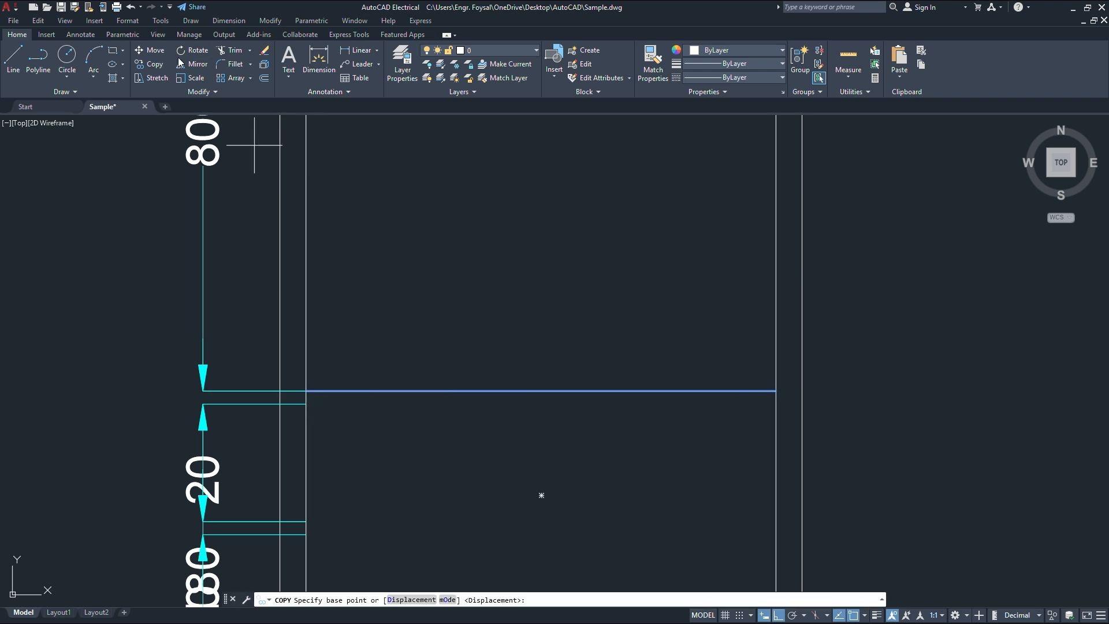
click(306, 391)
click(306, 404)
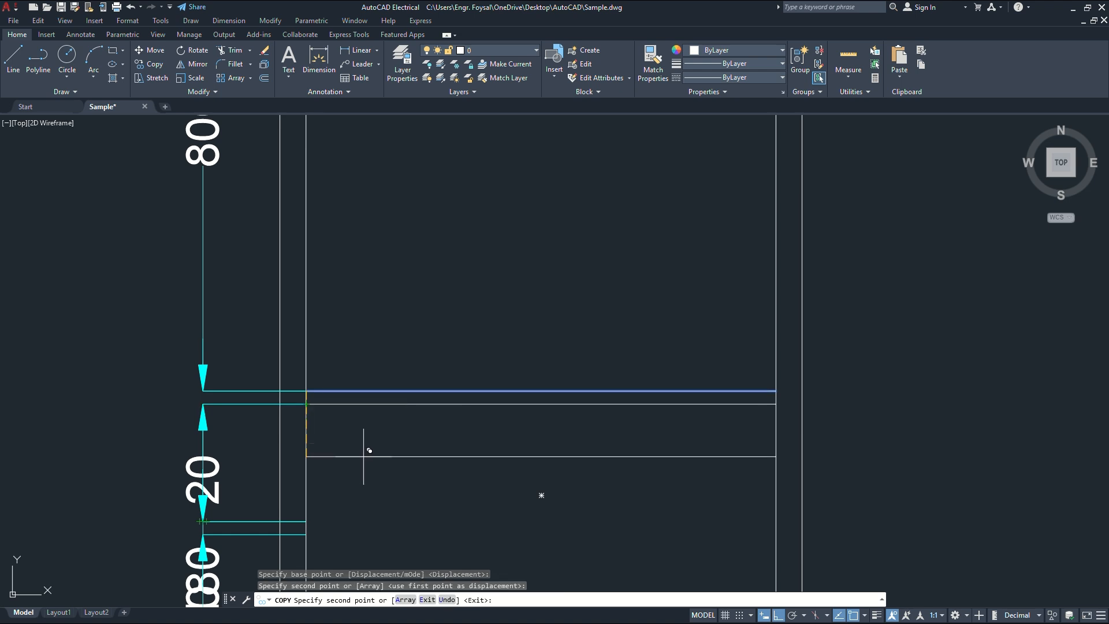
Place further copies of the line at the upper and lower thickness marks of the second and third dividers.
middle_drag(366, 446, 410, 188)
click(352, 266)
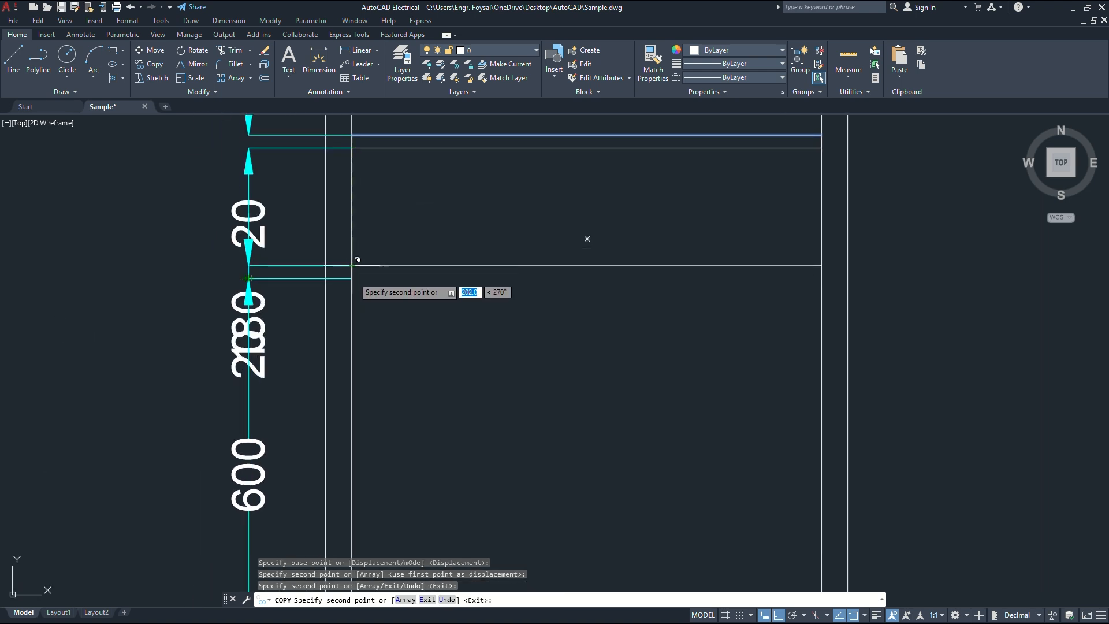
click(352, 278)
middle_drag(400, 345, 384, 126)
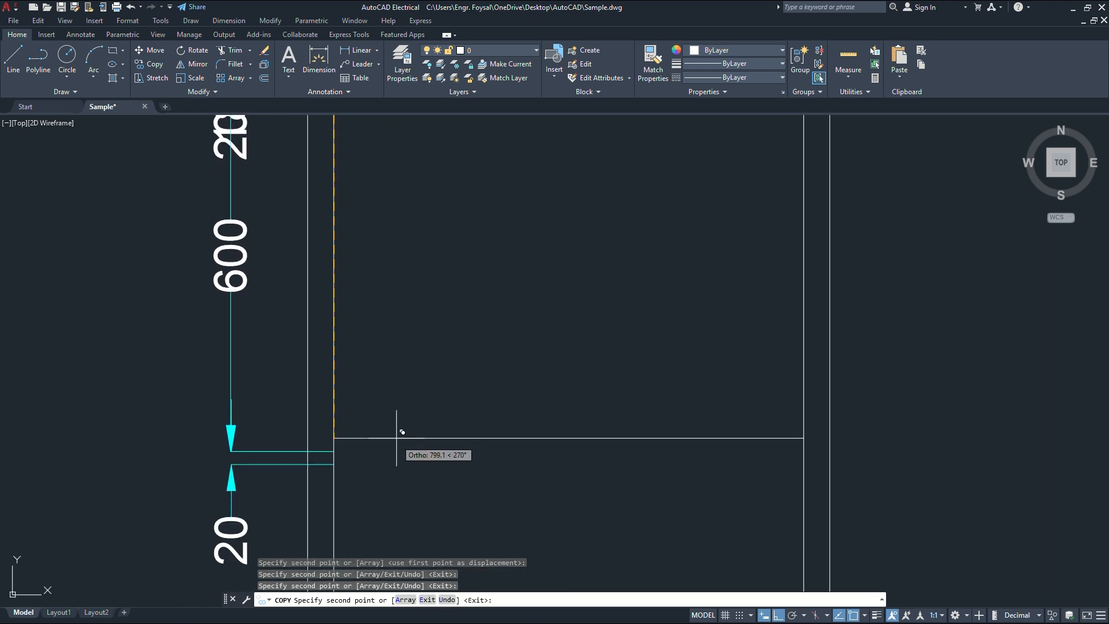
click(336, 451)
click(336, 459)
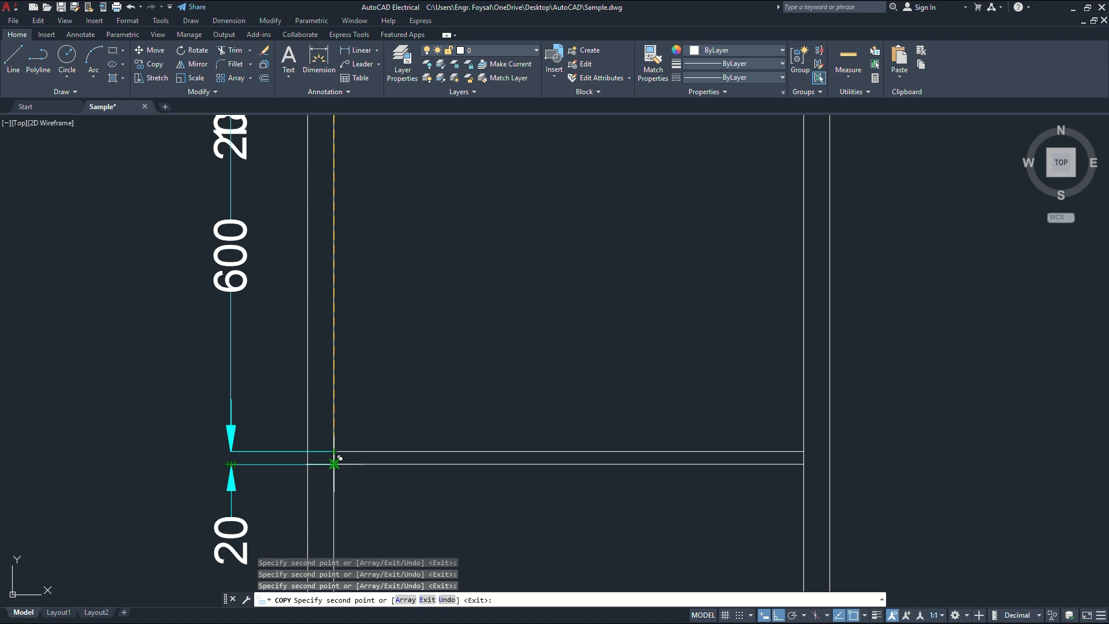
scroll(434, 495, down, 3)
key(Escape)
scroll(425, 461, down, 2)
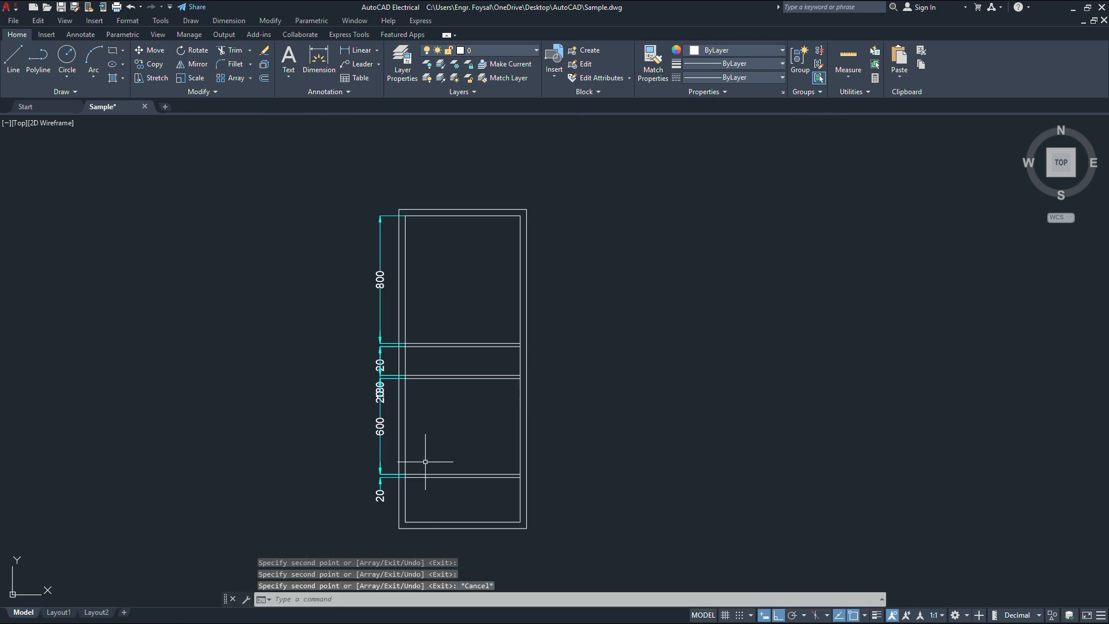
Delete the first divider's 20 thickness dimension just below the 800 dimension.
click(389, 345)
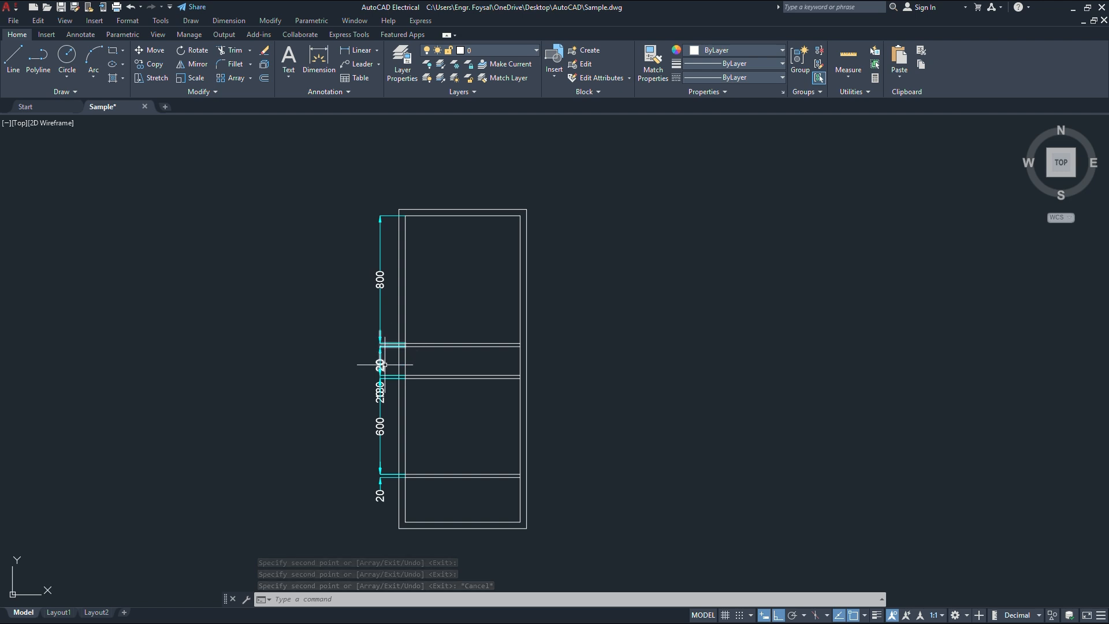
click(381, 364)
mouse_move(380, 366)
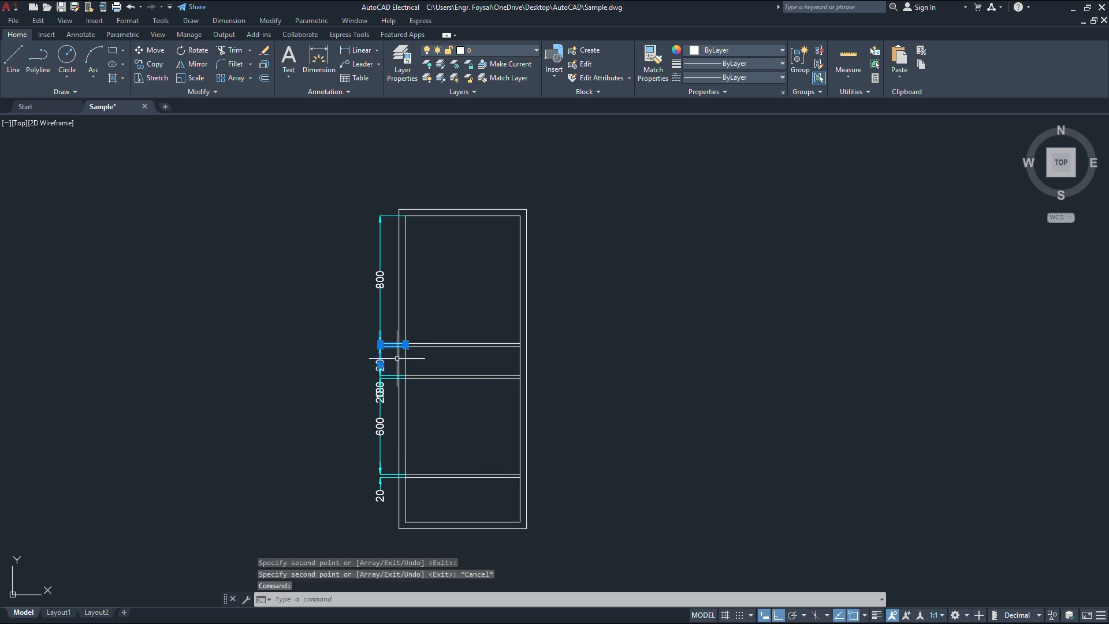
key(Delete)
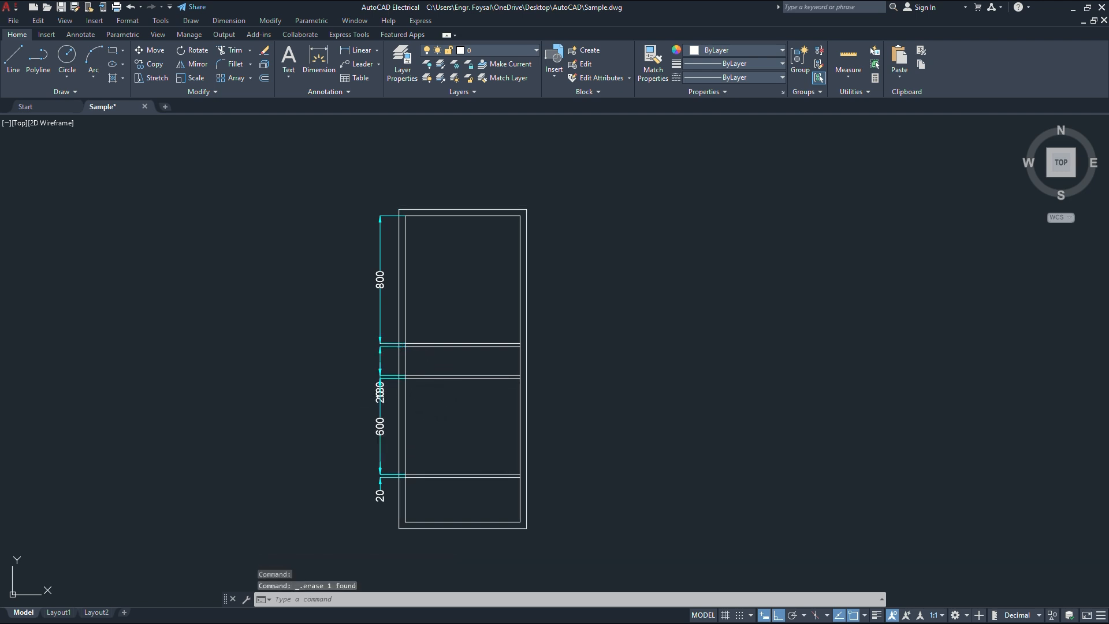
Delete the second divider's 20 thickness dimension that overlaps the 180 dimension text.
scroll(383, 385, up, 2)
click(382, 385)
scroll(383, 385, up, 2)
key(Escape)
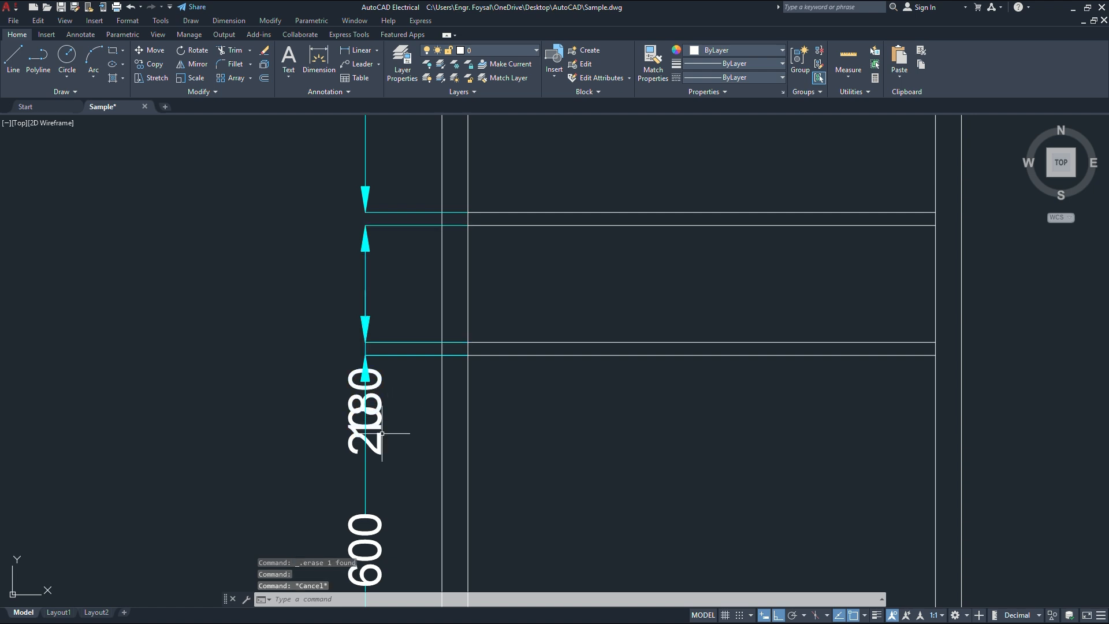
click(367, 439)
key(Delete)
scroll(377, 446, down, 4)
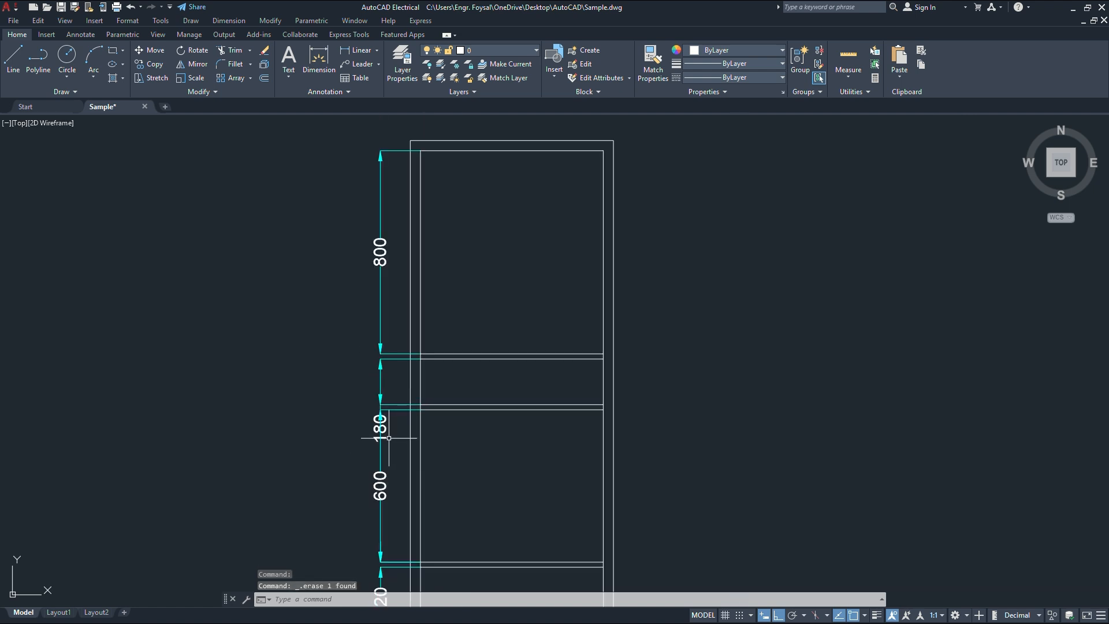
Move the 180 dimension's text up to the middle of its compartment, between its two extension lines.
scroll(396, 368, up, 3)
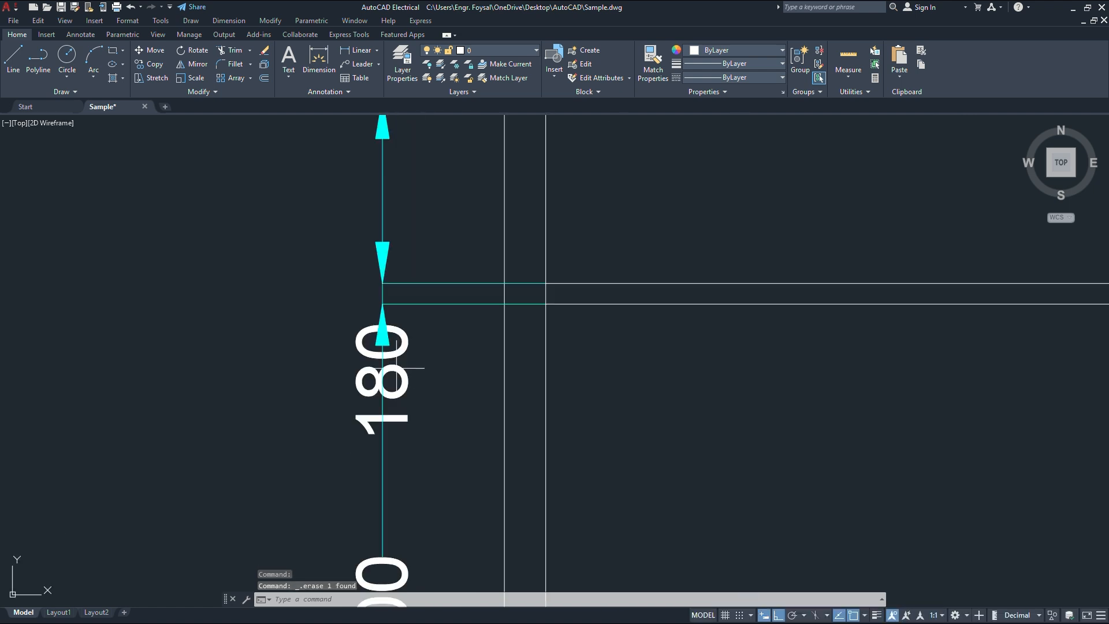
click(404, 371)
click(362, 372)
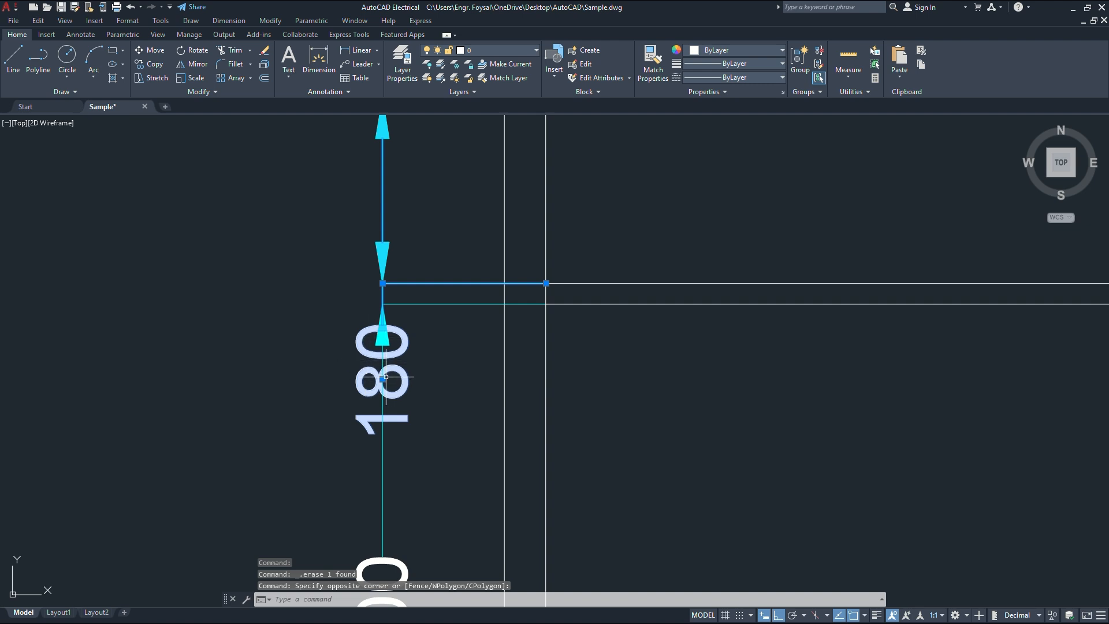
scroll(415, 361, down, 2)
scroll(407, 376, up, 4)
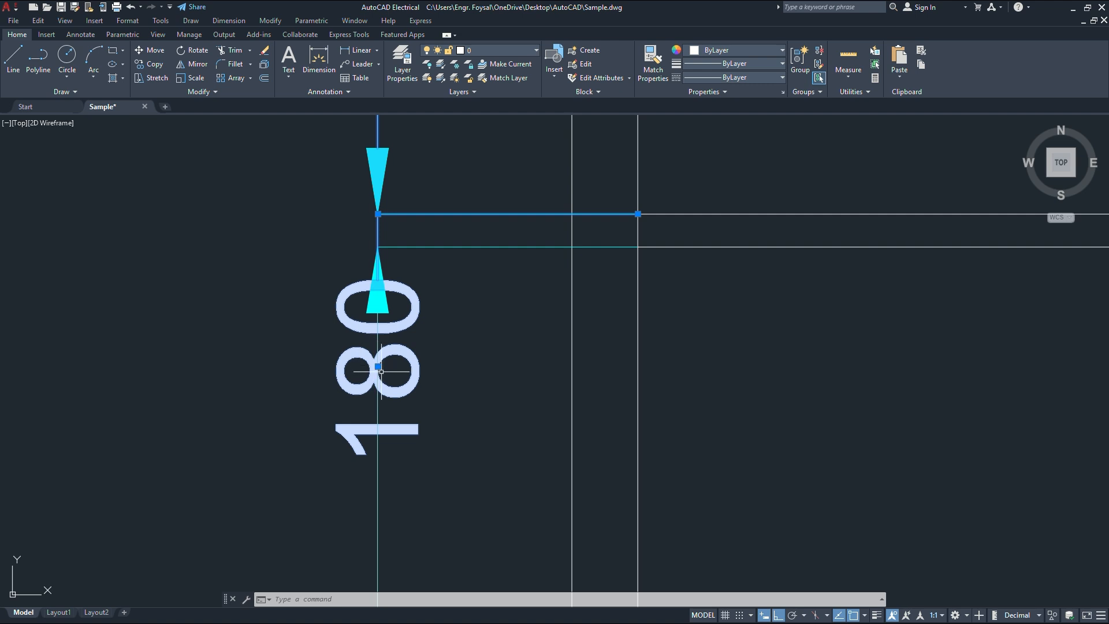
click(379, 367)
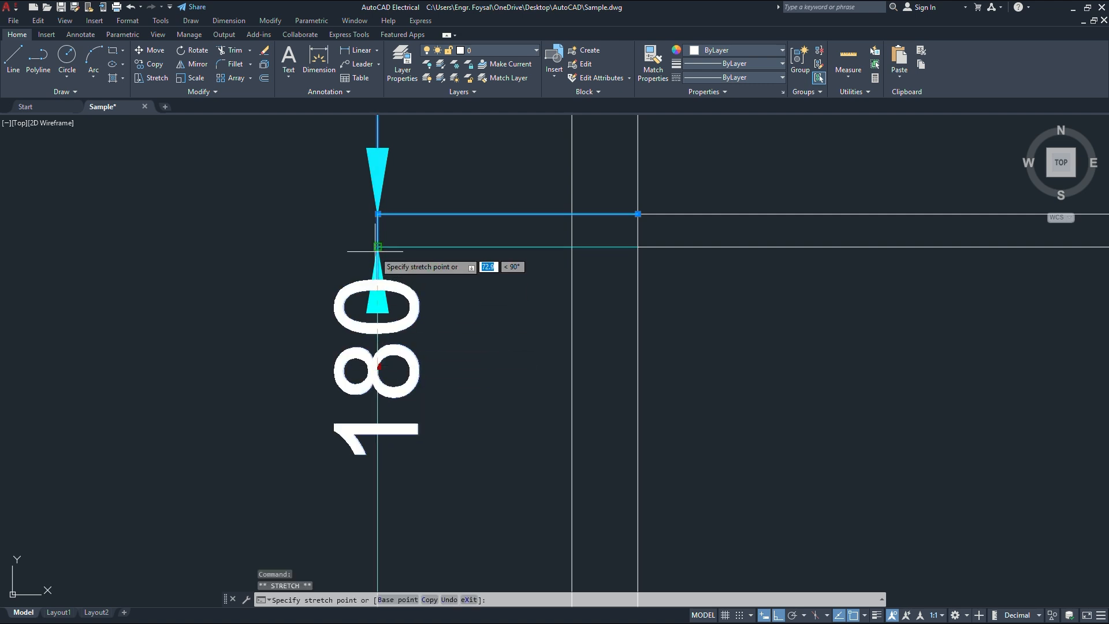
middle_drag(378, 246, 388, 451)
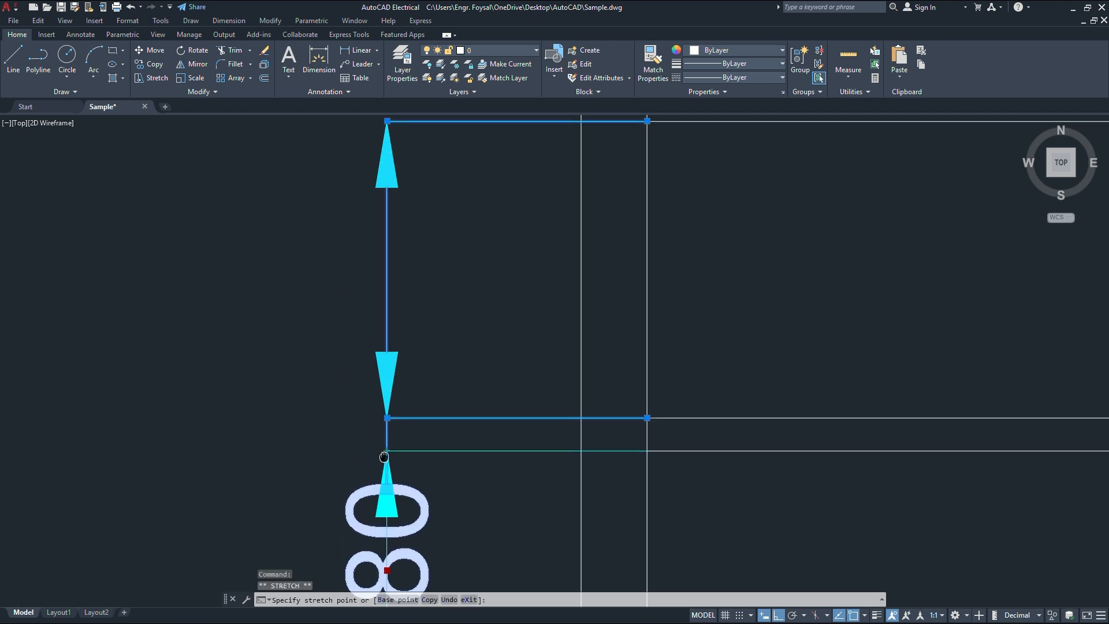
click(387, 270)
scroll(456, 323, down, 4)
key(Escape)
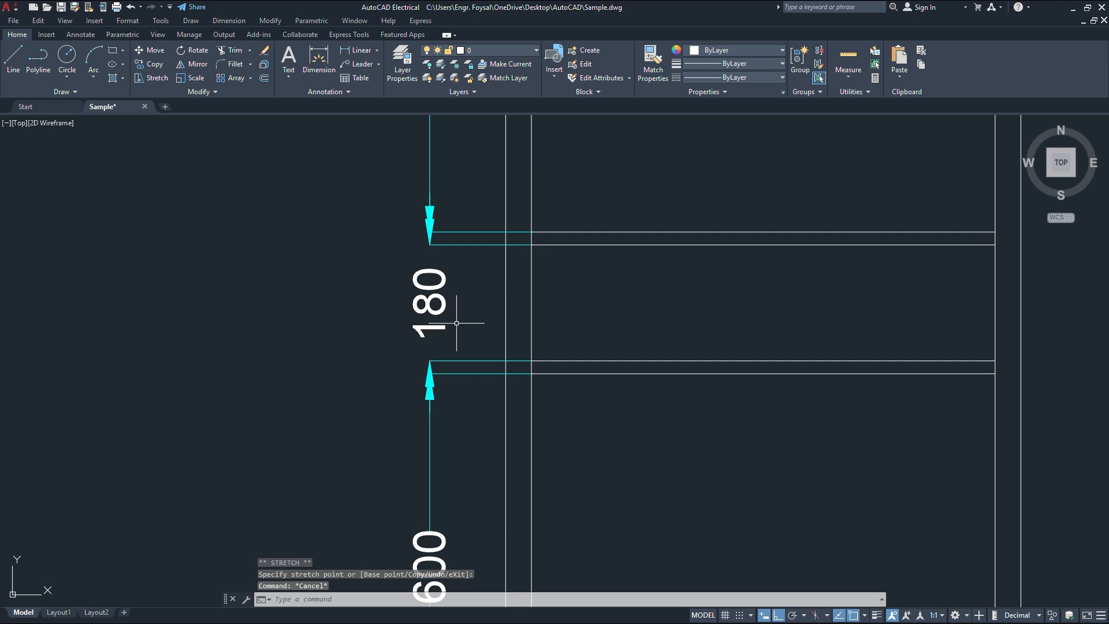
Add a vertical linear dimension from the third divider's lower line to the frame's outer bottom edge, aligned with the others.
scroll(455, 390, down, 2)
middle_drag(465, 422, 424, 274)
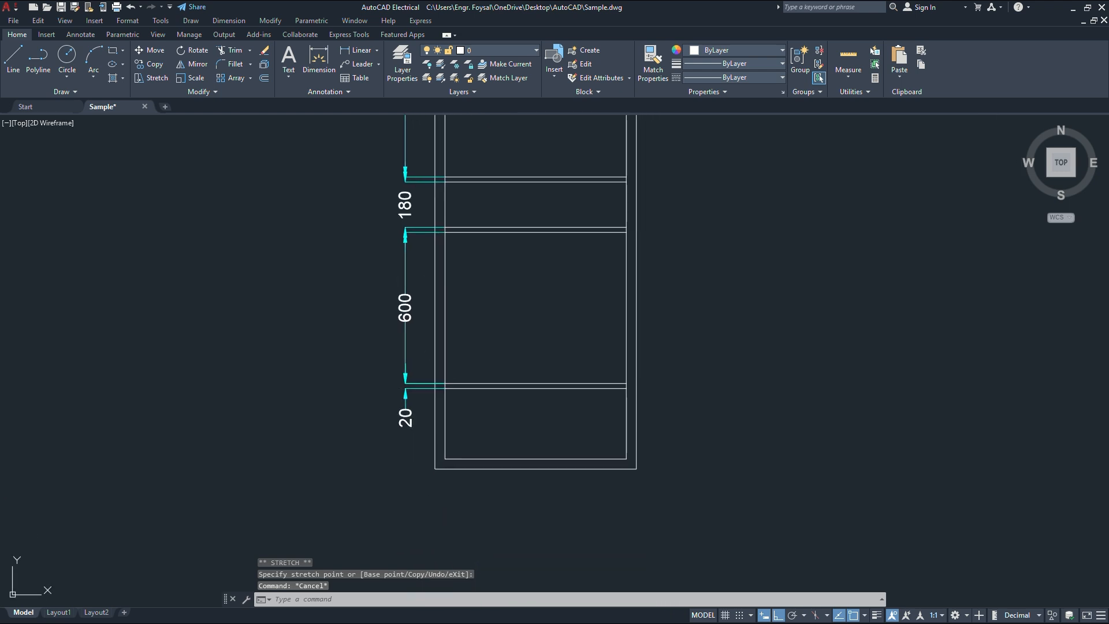
click(427, 388)
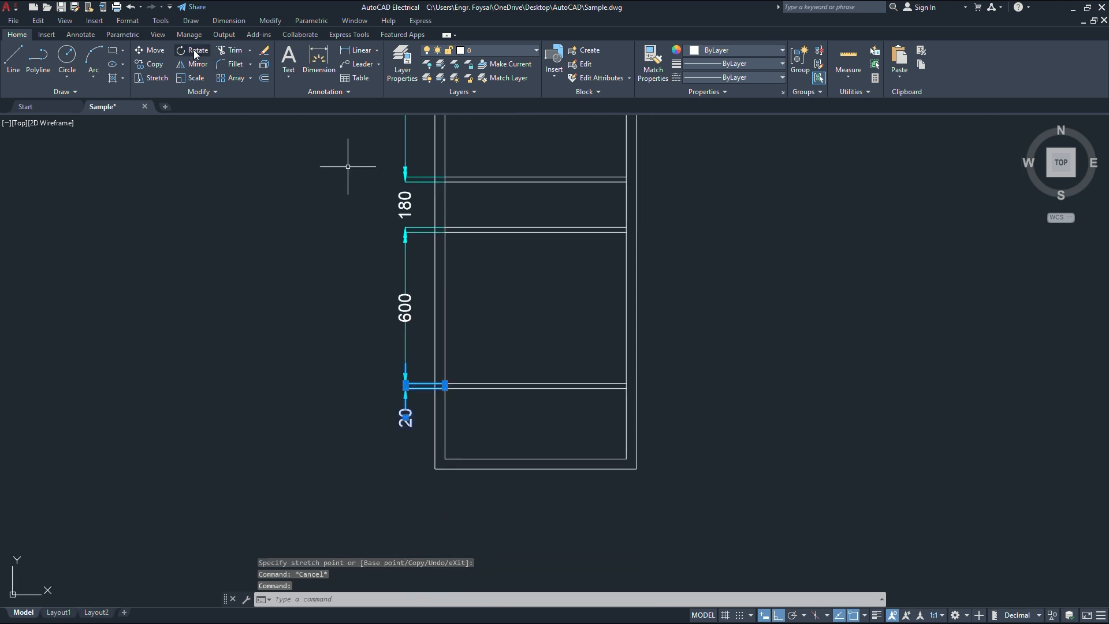
click(357, 50)
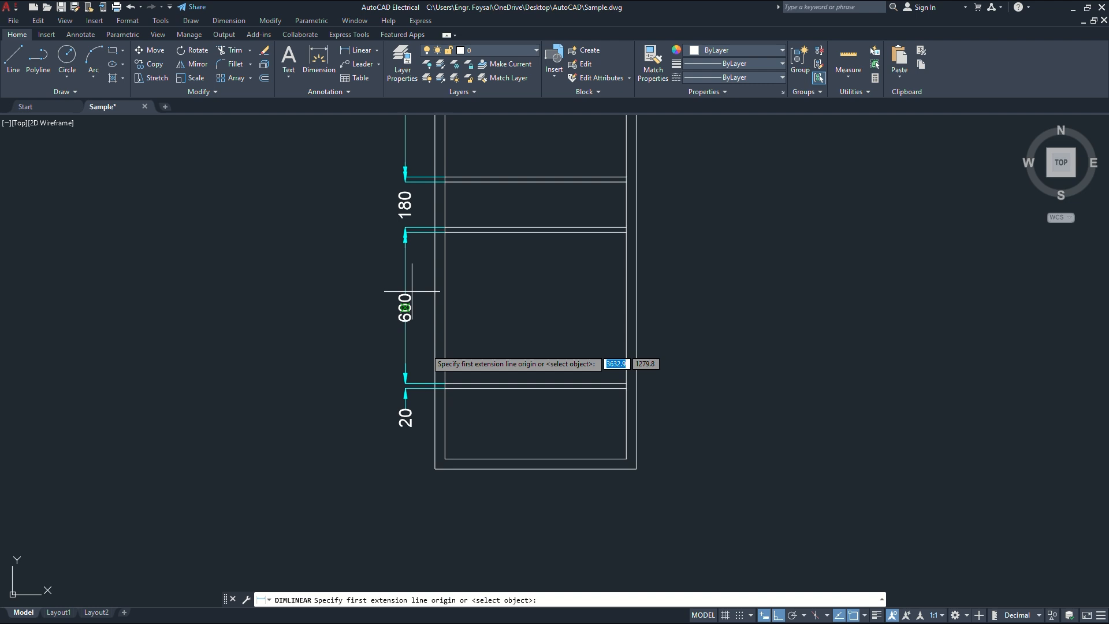
click(445, 388)
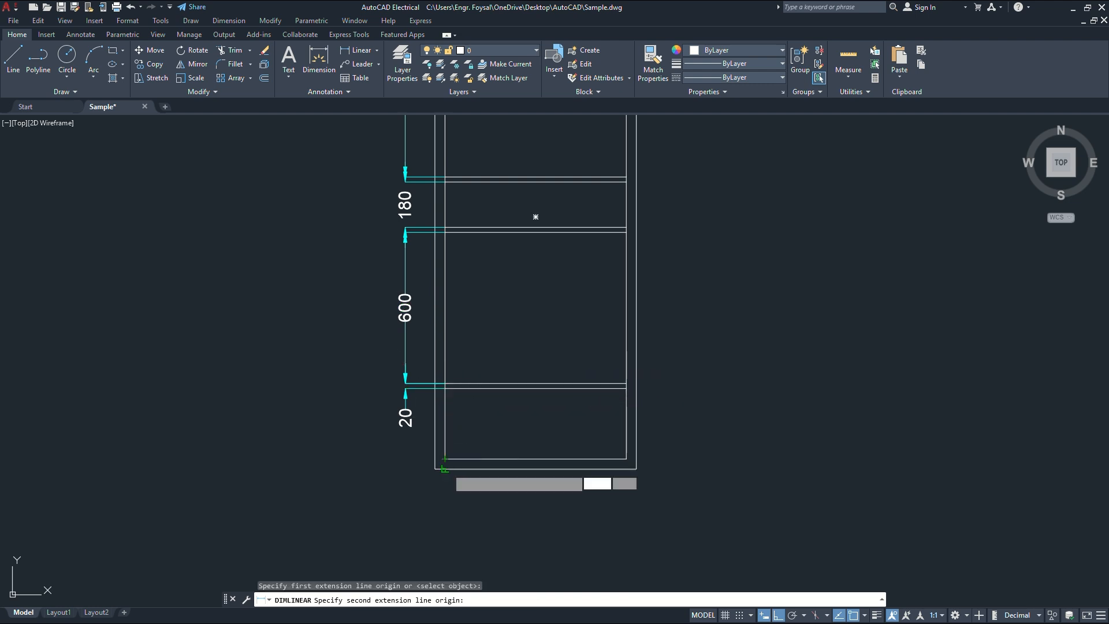
click(444, 468)
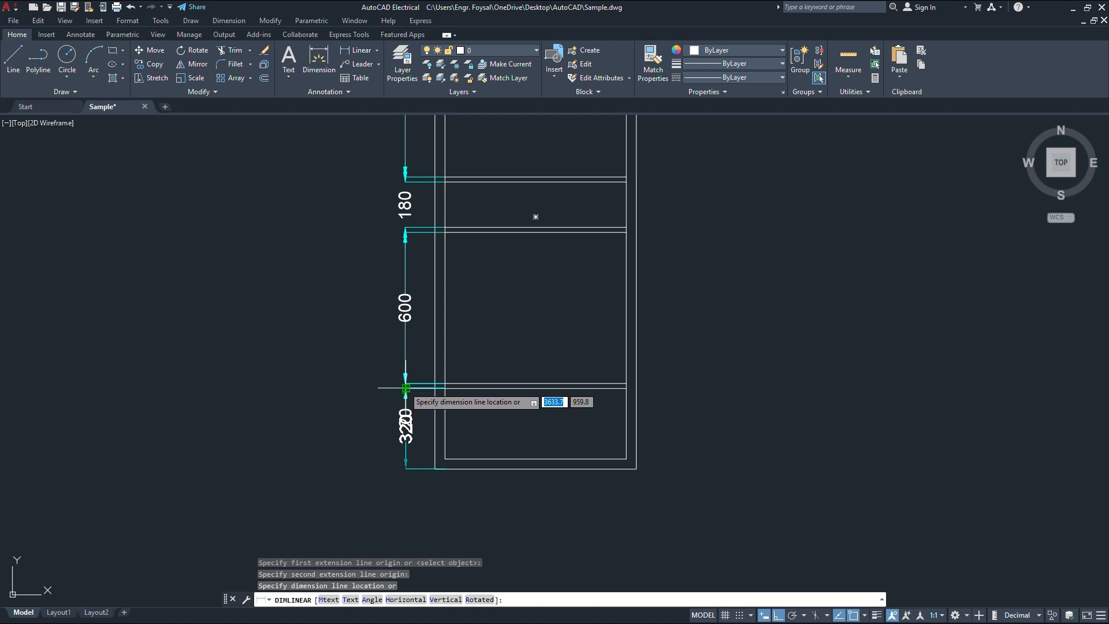
click(406, 389)
key(Escape)
Delete the third divider's 20 thickness dimension that overlaps the 320 dimension text.
click(410, 413)
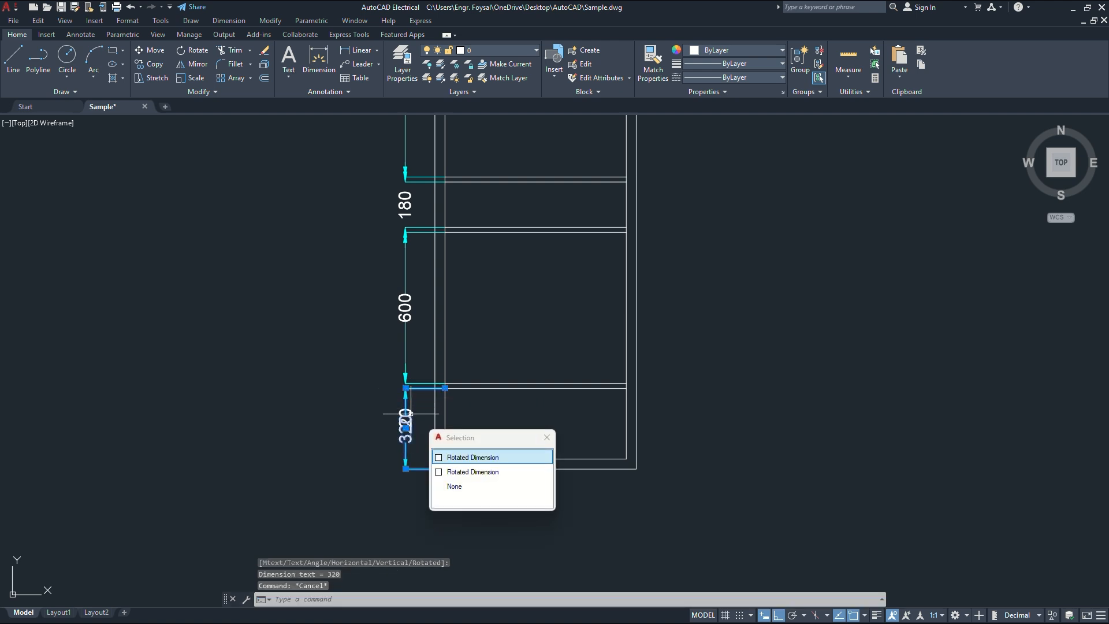
key(Escape)
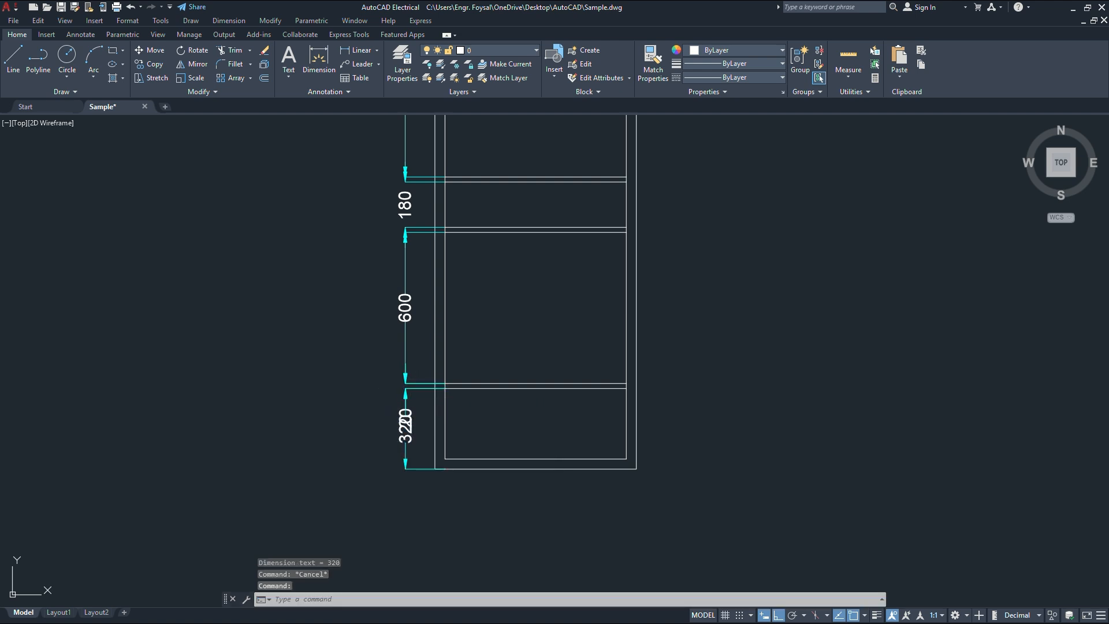
click(406, 412)
key(Delete)
scroll(532, 322, down, 5)
scroll(494, 271, up, 3)
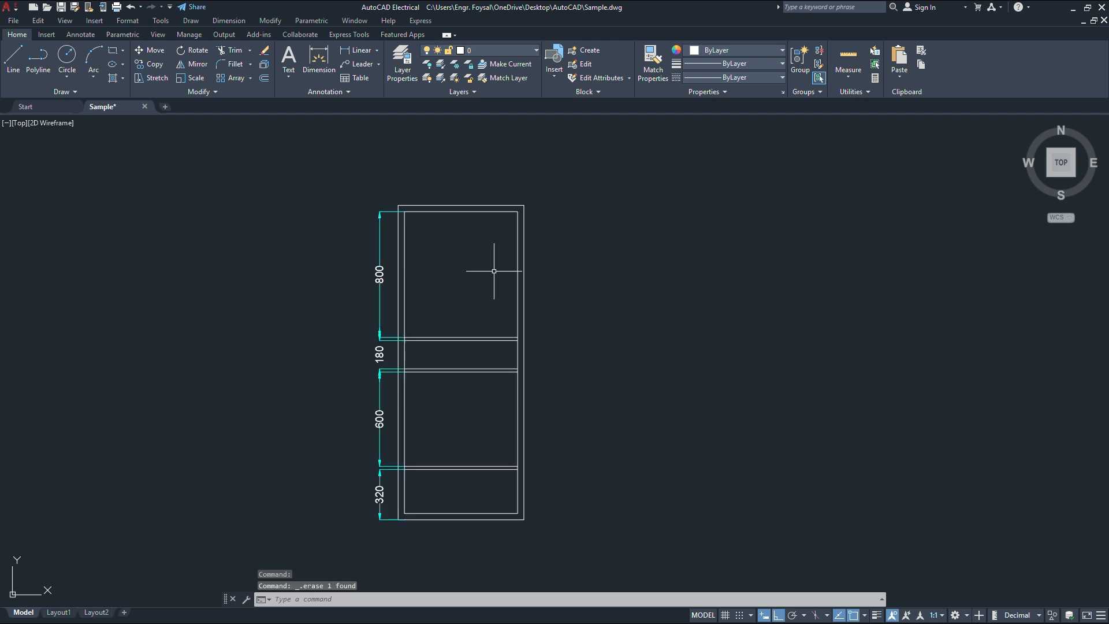
Turn on polar tracking with the 45, 90, 135, 180° increments for drawing the panel's depth lines.
middle_drag(571, 291, 514, 279)
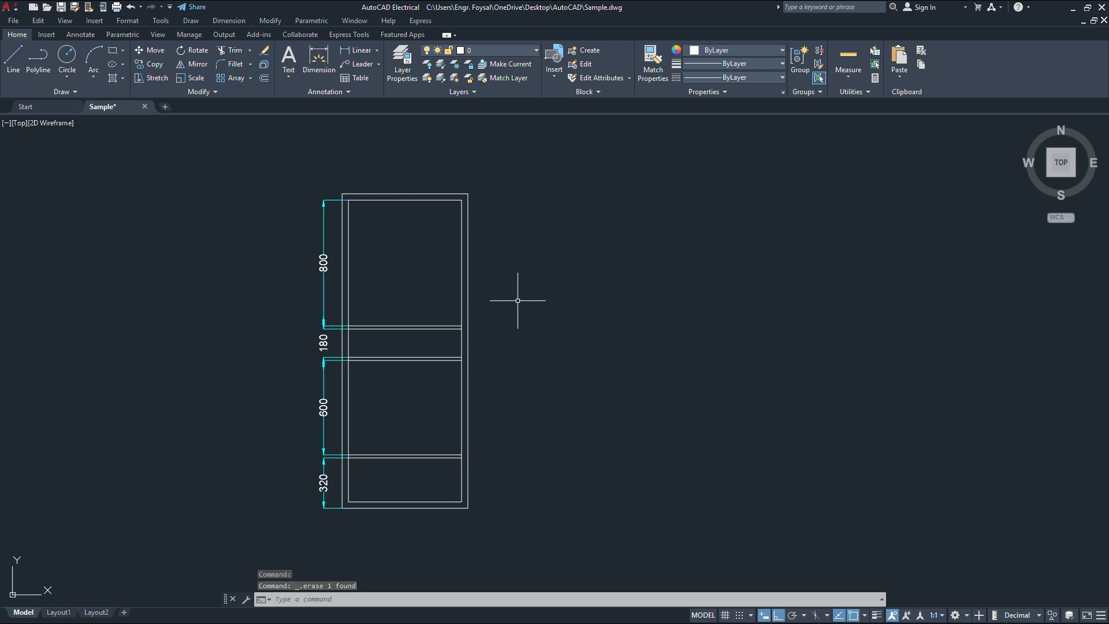
scroll(522, 304, down, 3)
scroll(284, 399, up, 1)
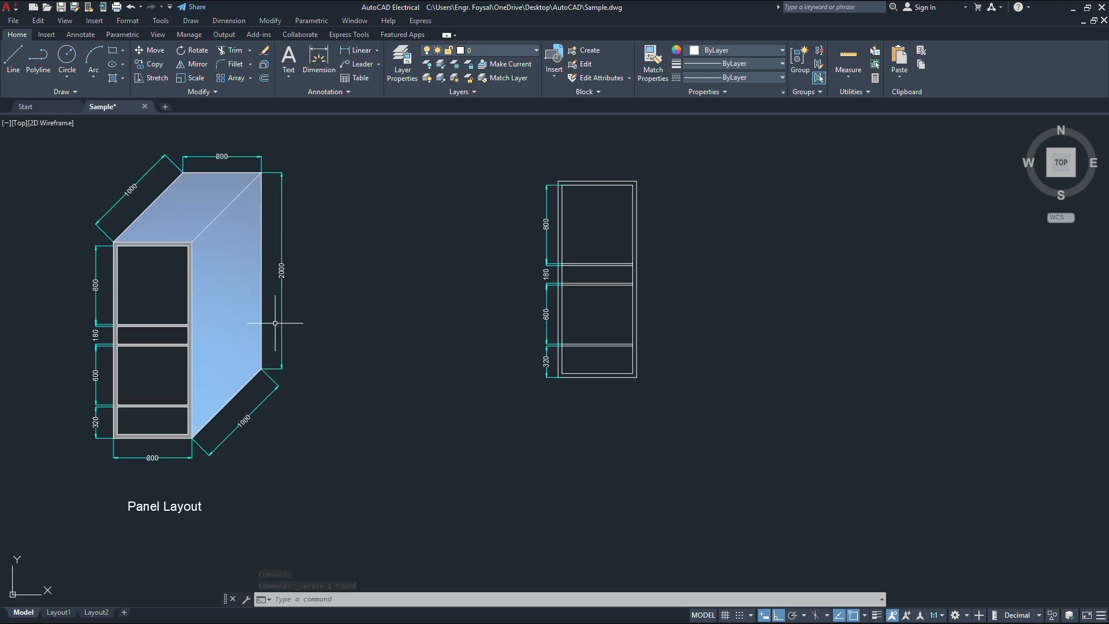
middle_drag(292, 272, 58, 334)
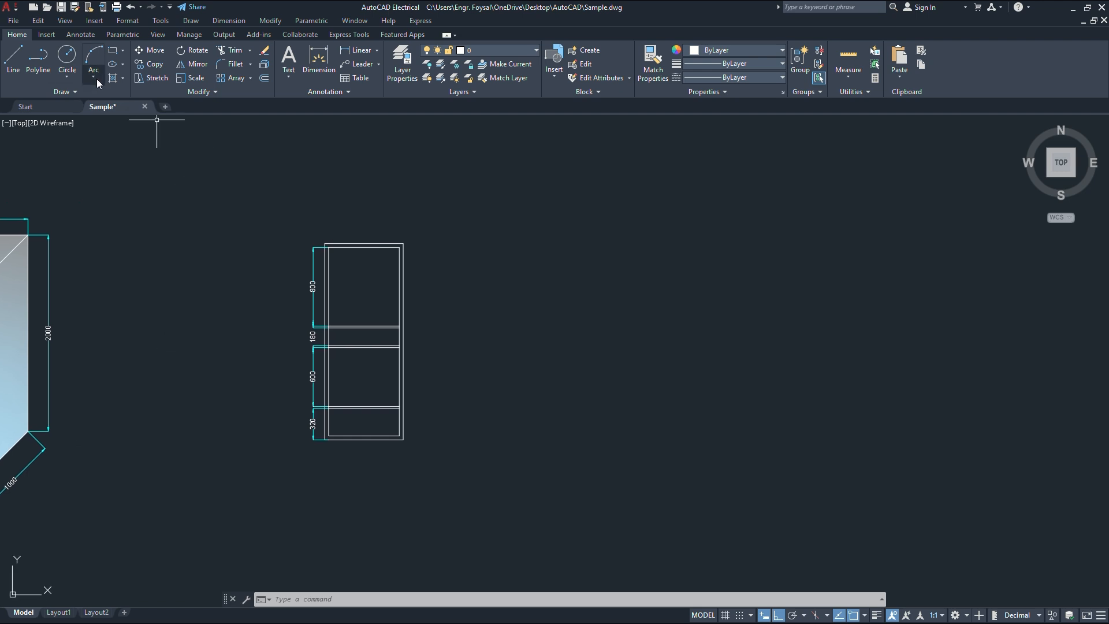
click(14, 60)
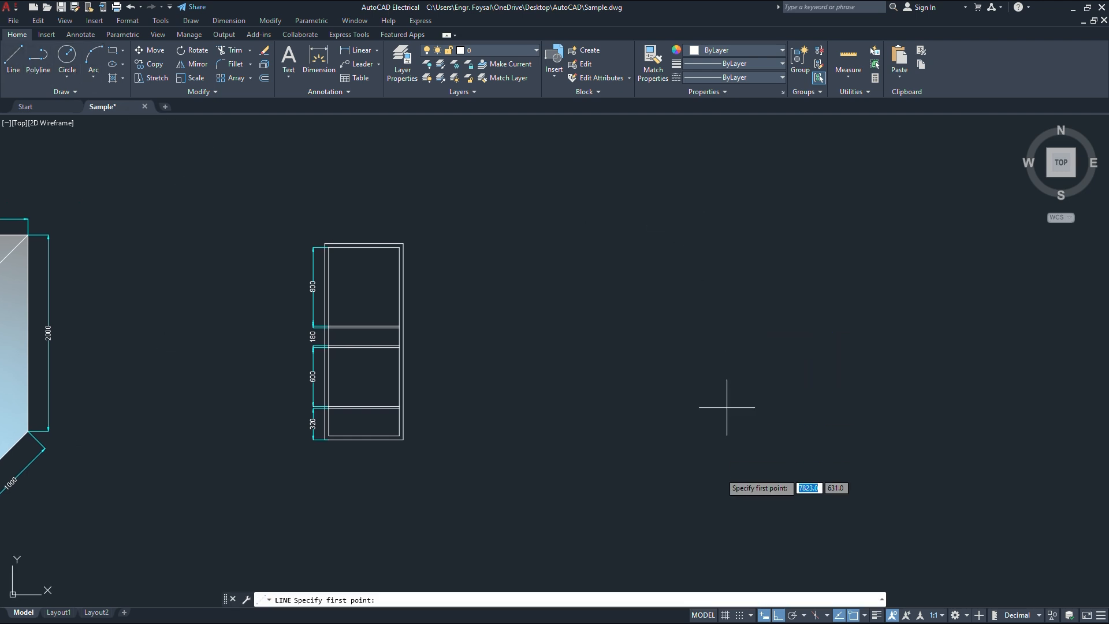
click(807, 617)
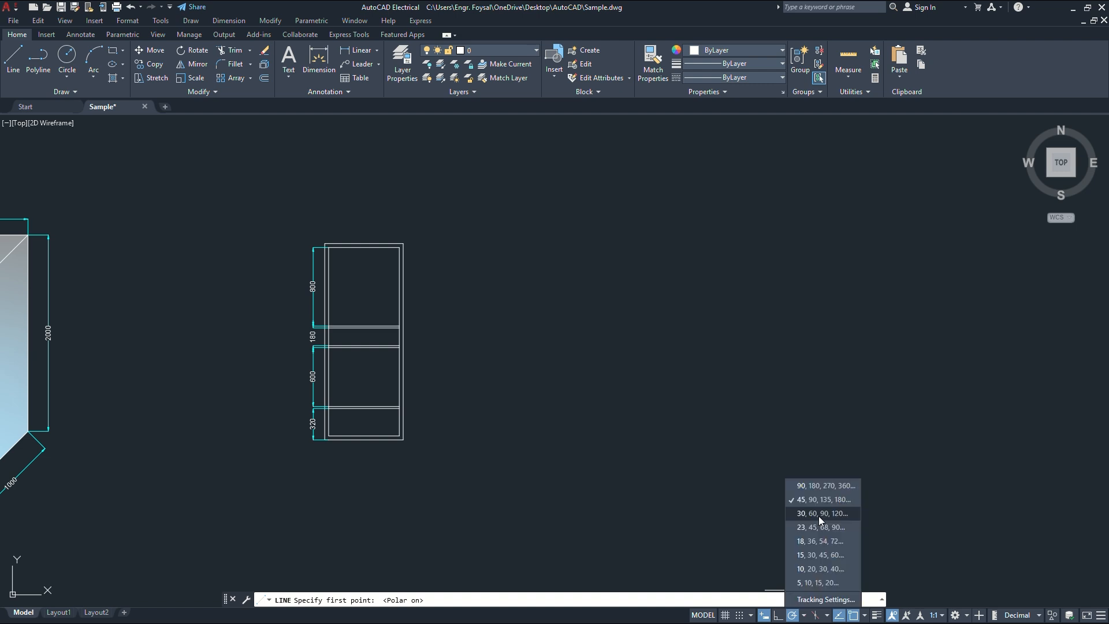
click(819, 504)
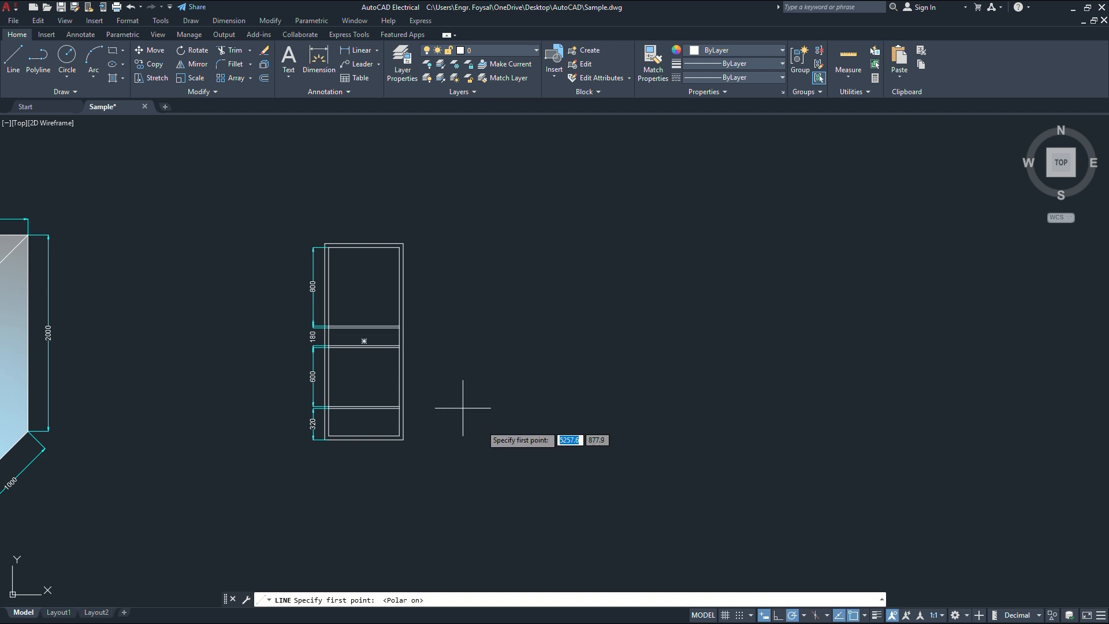
Draw a 1000 line at 45° up and outward from the front frame's outer lower-right corner.
scroll(407, 440, up, 2)
click(404, 440)
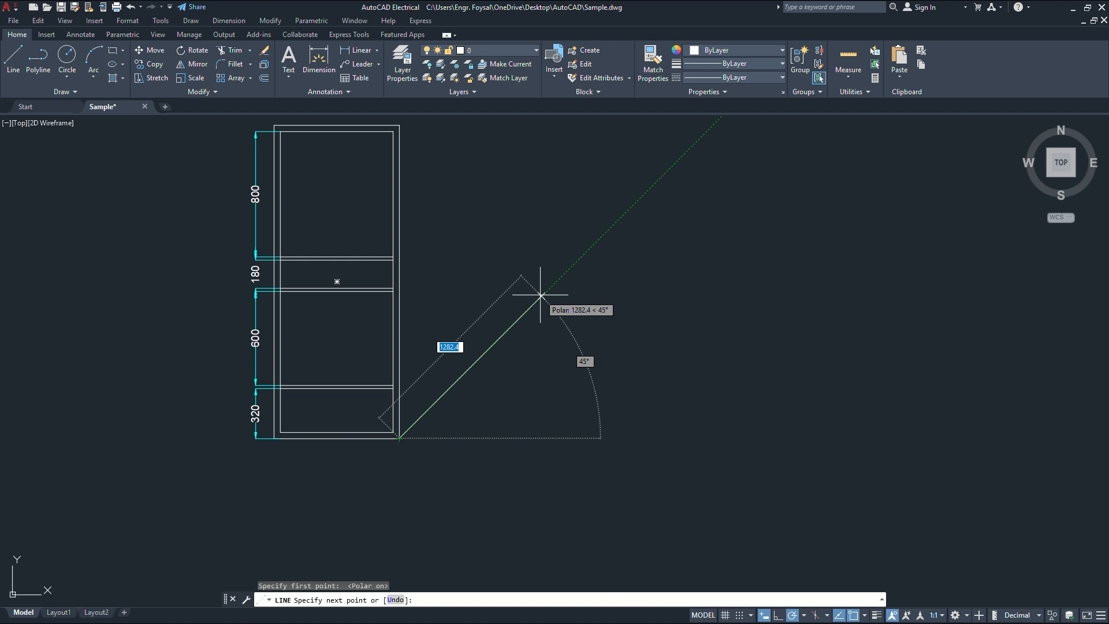
text(1000)
key(Return)
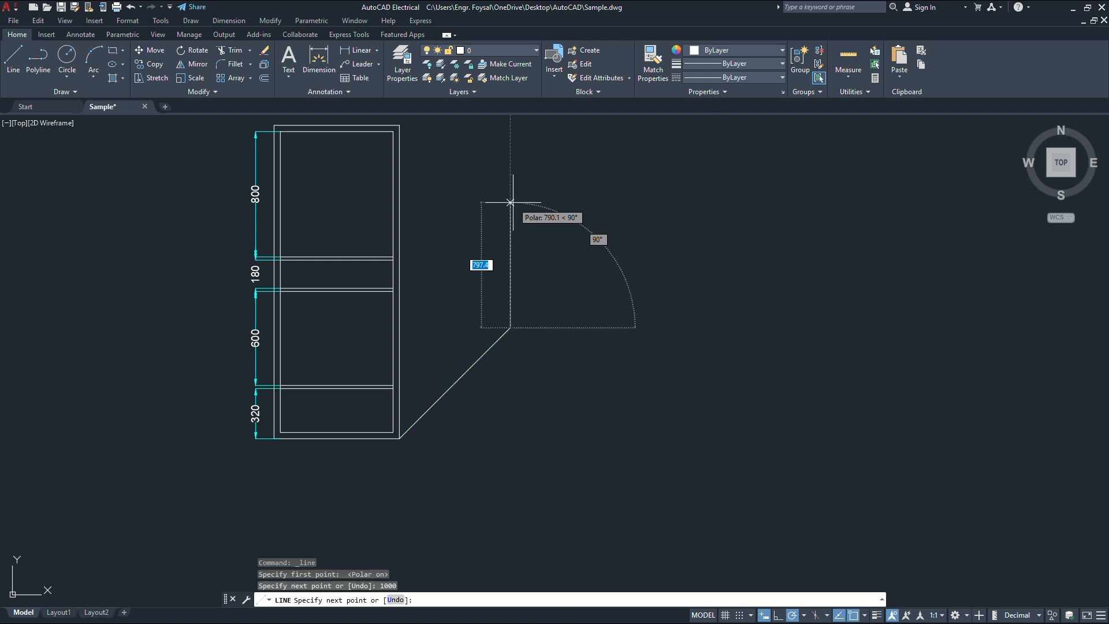
Continue the line 2000 vertically upward, and end it at the front frame's outer upper-right corner.
text(2000)
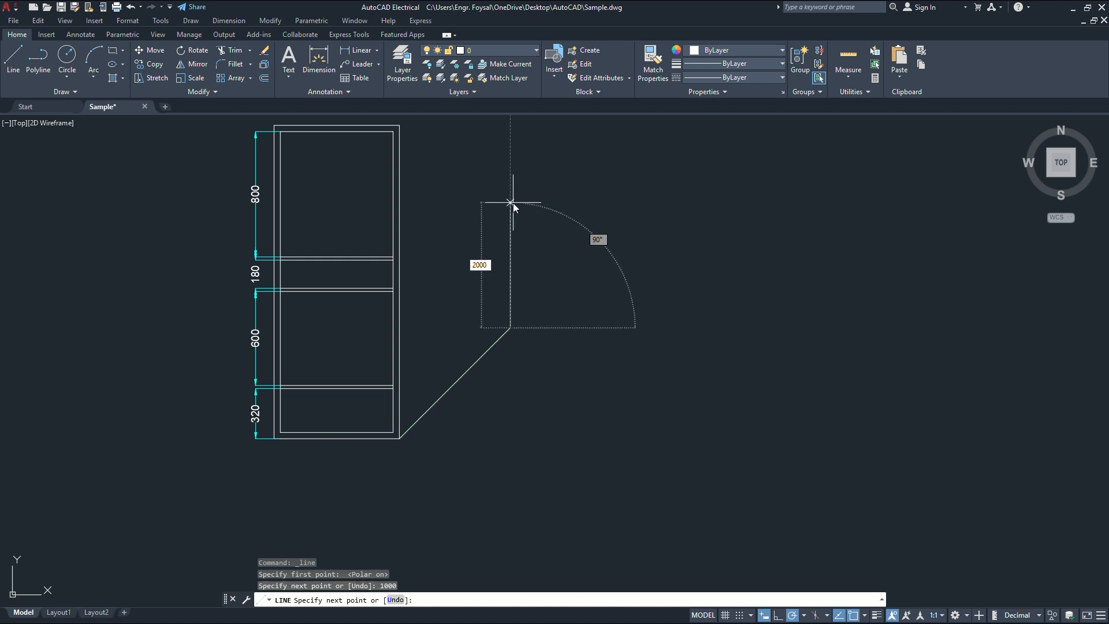
key(Return)
mouse_move(513, 203)
middle_down()
mouse_move(434, 426)
mouse_move(434, 491)
middle_up()
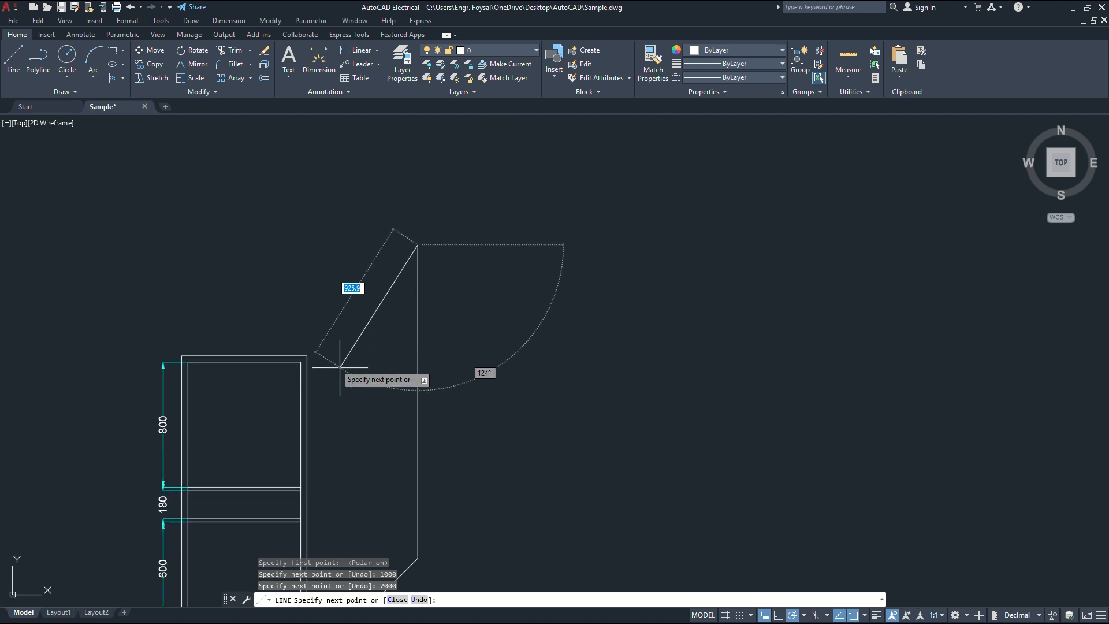
click(308, 356)
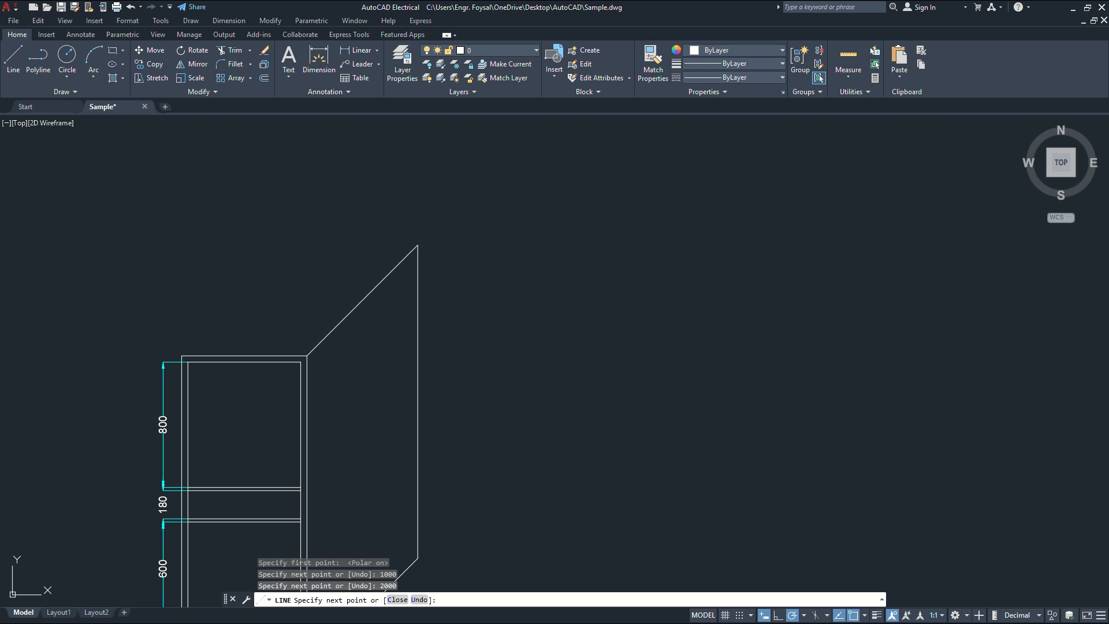
key(Escape)
Copy the upper 45° depth line from the front frame's outer upper-right corner to its outer upper-left corner.
click(325, 360)
click(316, 345)
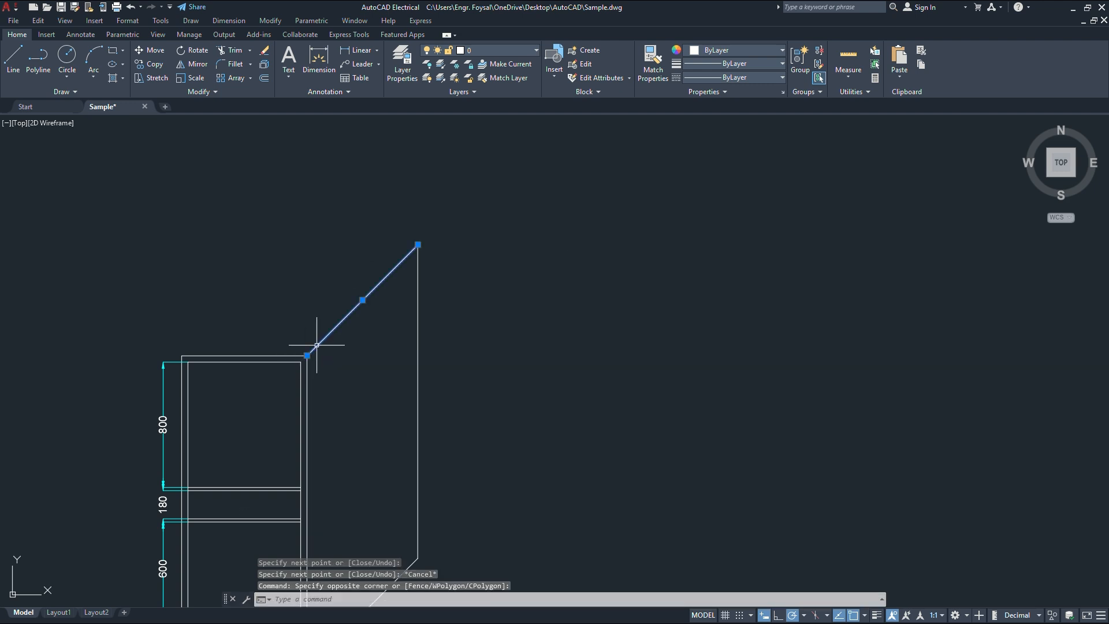
right_click(320, 309)
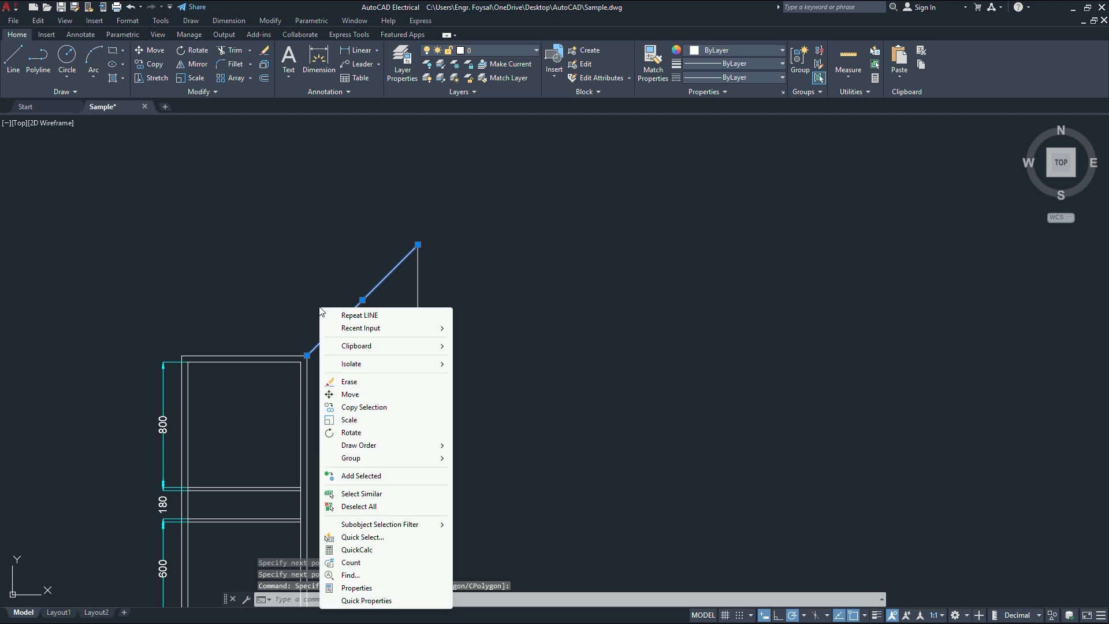
click(364, 407)
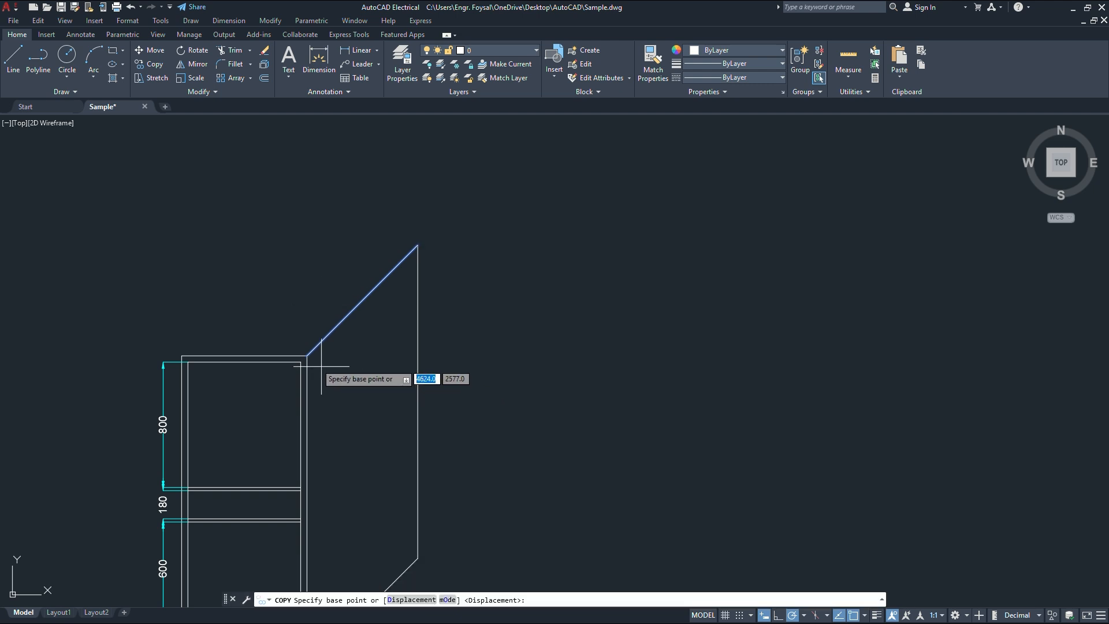
click(307, 356)
click(182, 355)
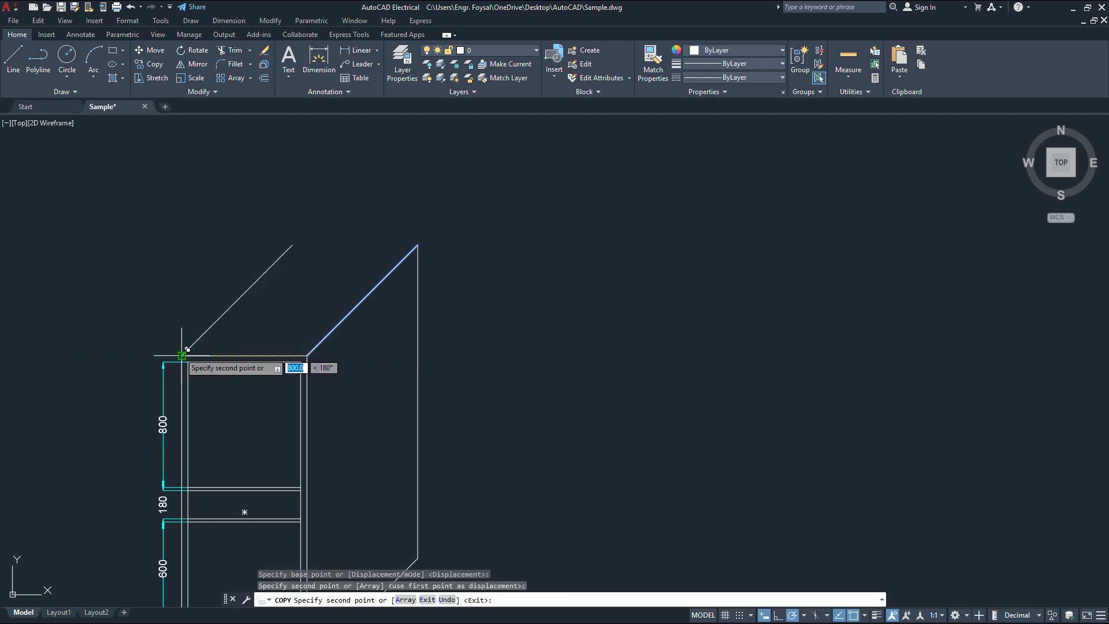
key(Escape)
Draw a horizontal line joining the rear ends of the two upper depth lines to close the top face.
middle_drag(247, 351, 316, 303)
click(13, 58)
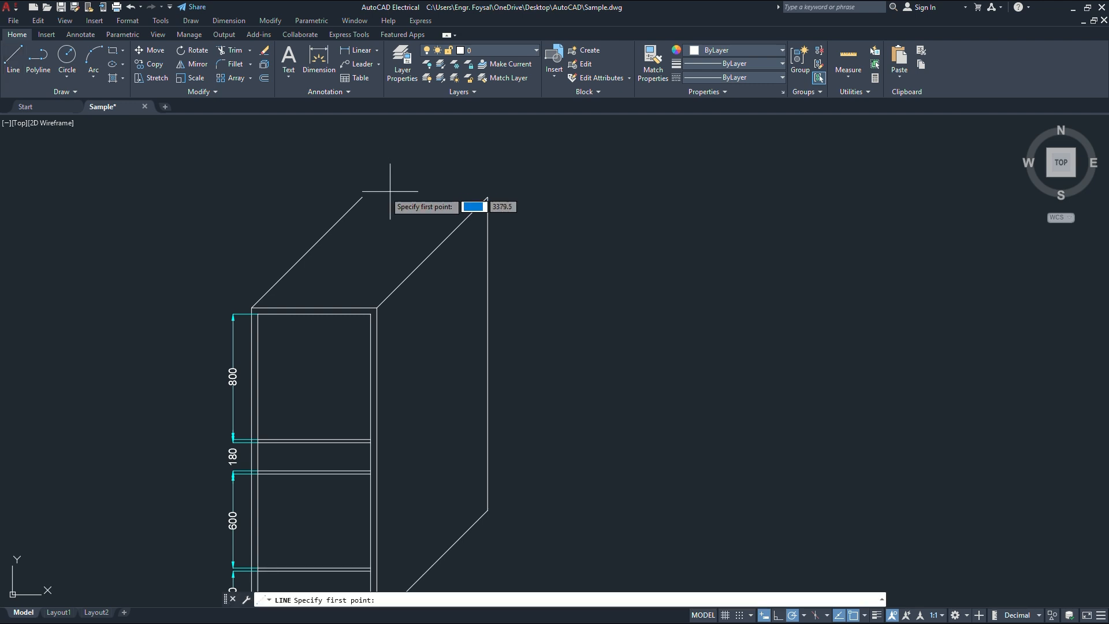
click(363, 197)
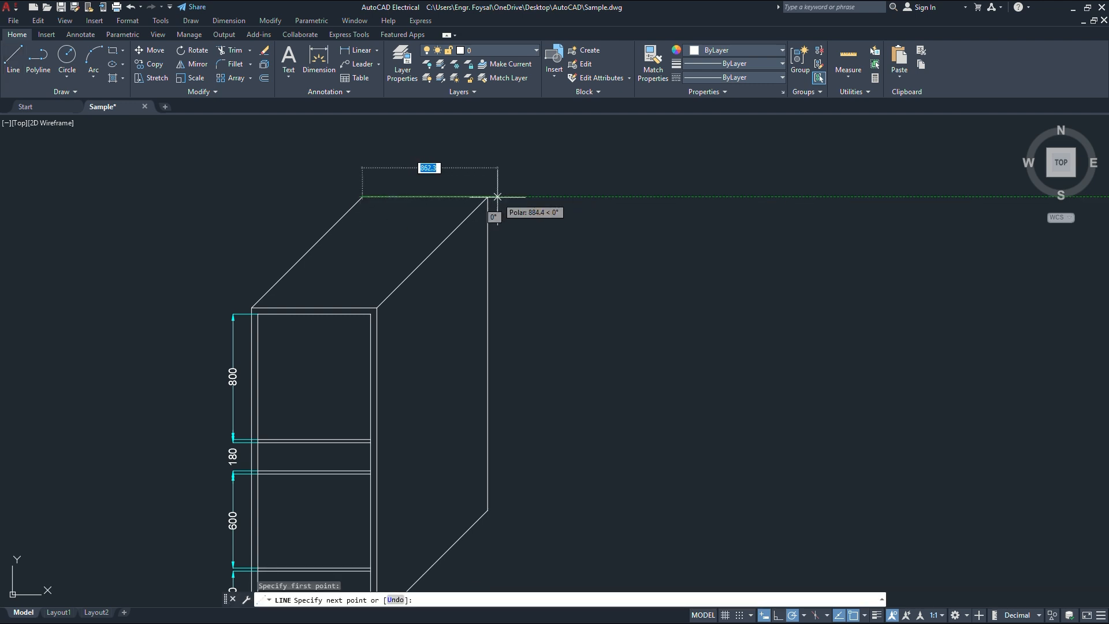
click(488, 197)
key(Escape)
Fill the border between the front's outer and inner frame rectangles with a solid hatch in colour 147,149,152.
scroll(569, 286, down, 2)
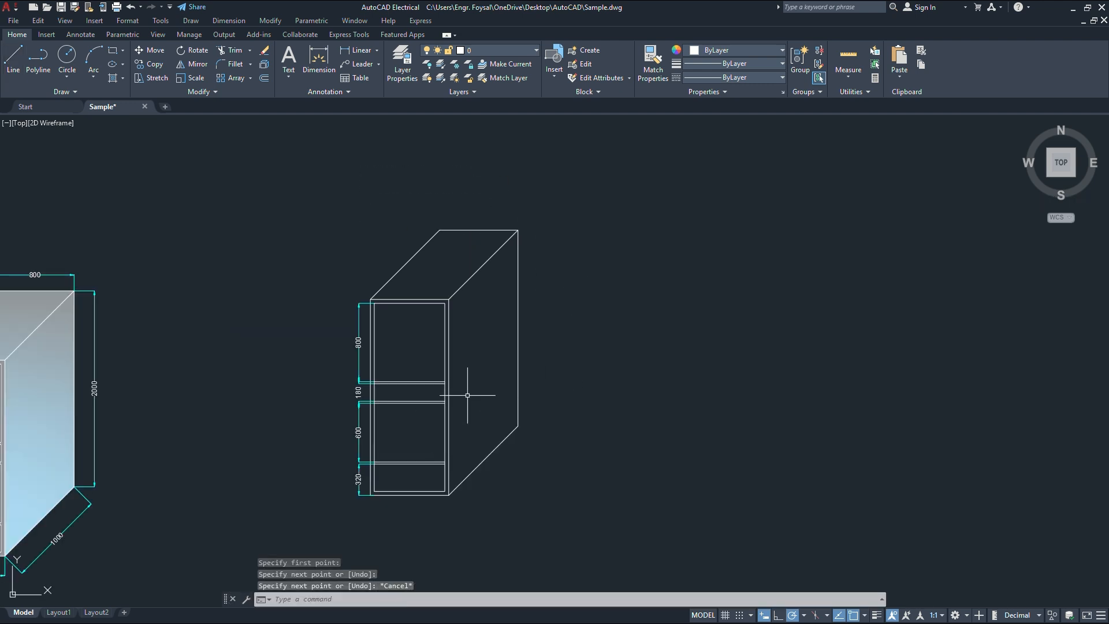
scroll(431, 357, up, 2)
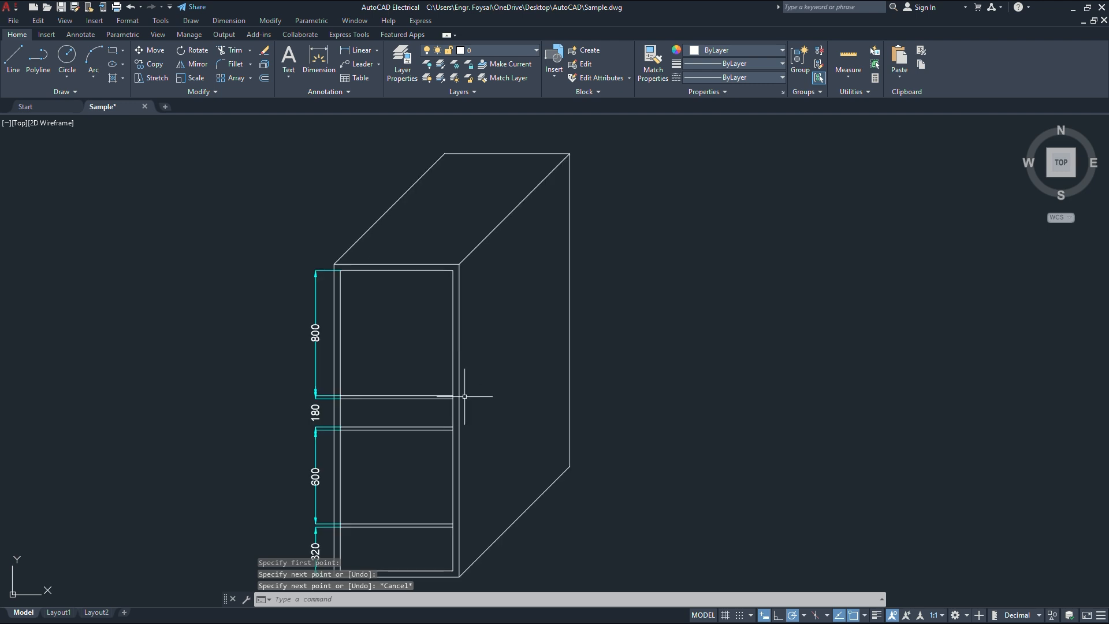
scroll(465, 396, down, 4)
scroll(130, 388, up, 4)
scroll(240, 383, up, 4)
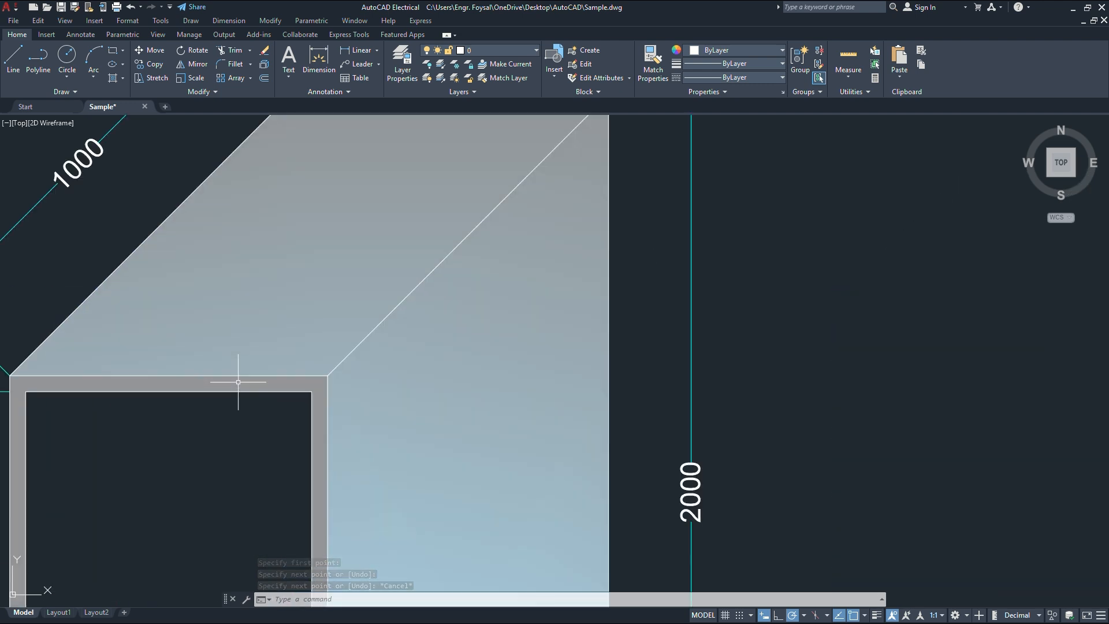
scroll(330, 312, down, 3)
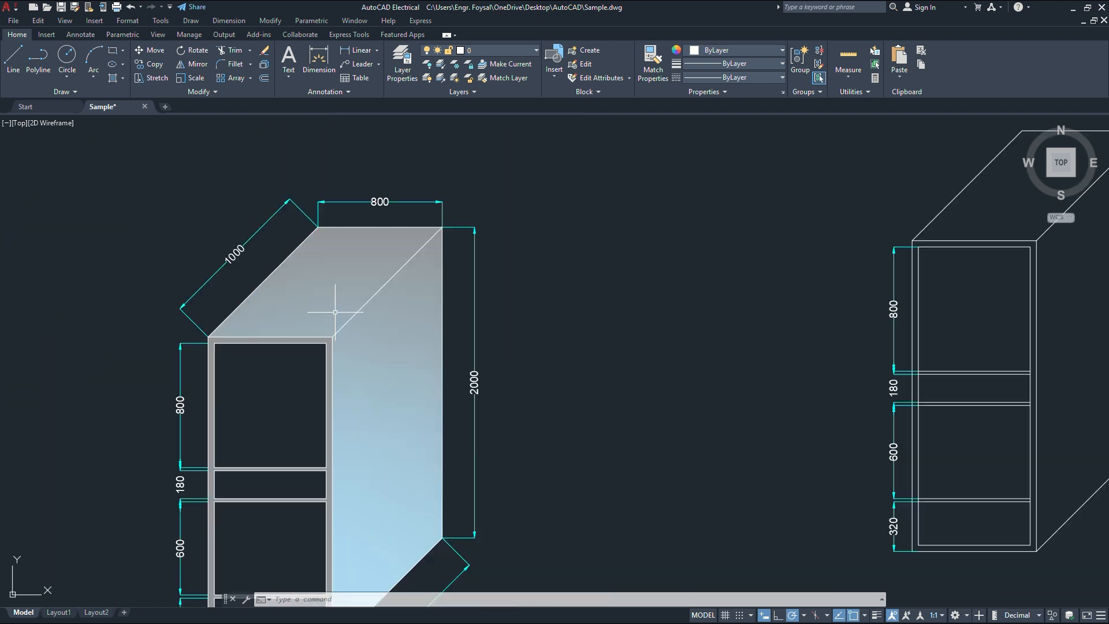
mouse_move(574, 495)
middle_down()
mouse_move(483, 386)
mouse_move(329, 438)
mouse_move(320, 485)
middle_up()
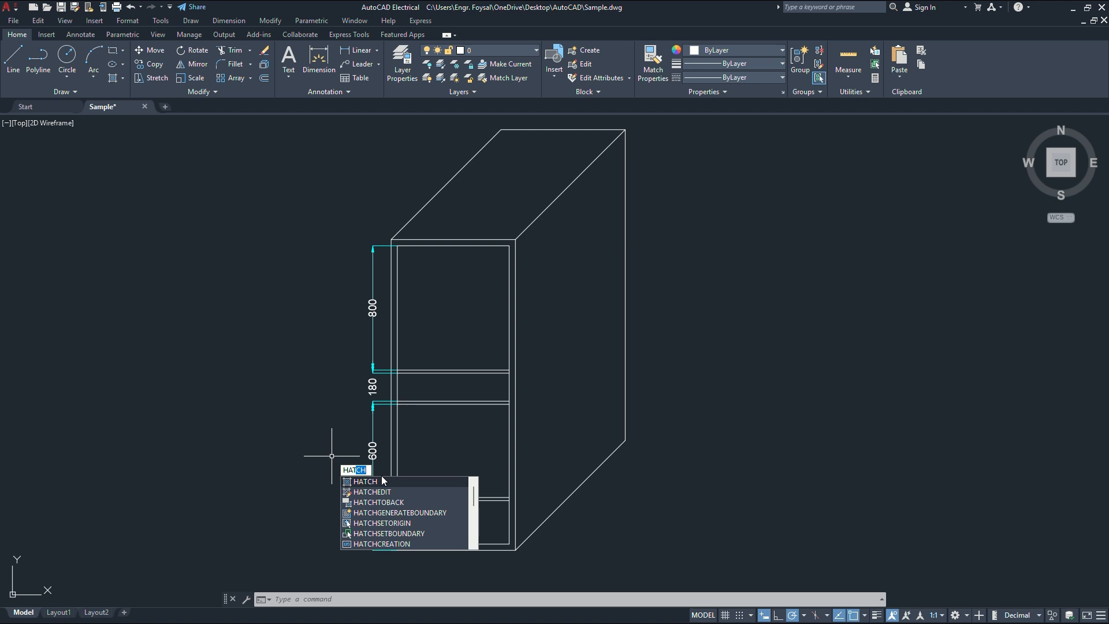
key(Return)
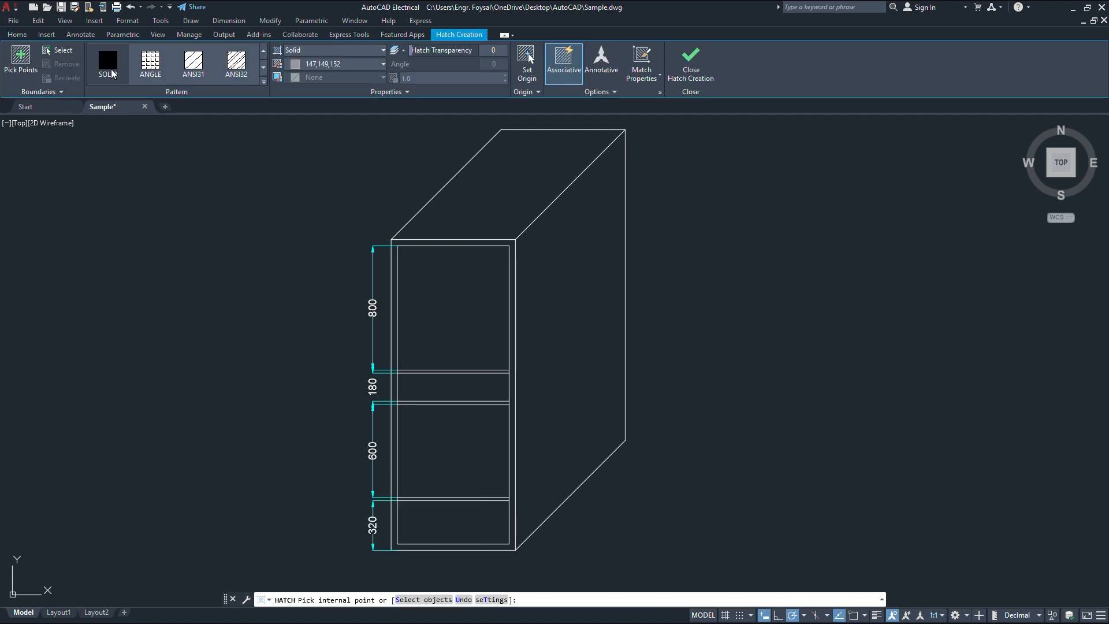
click(324, 64)
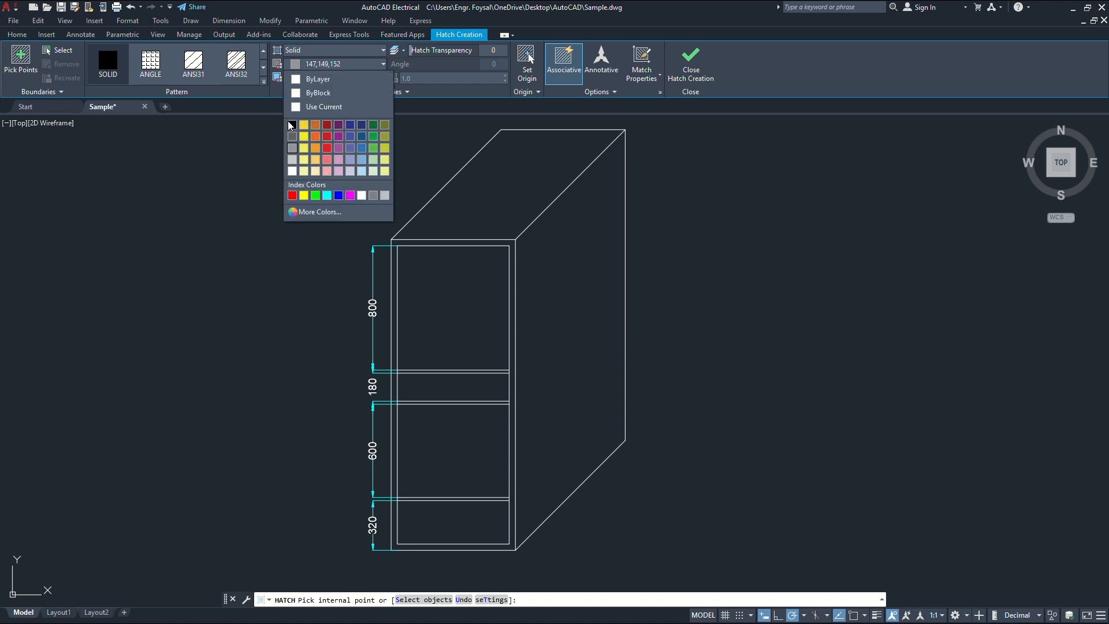
click(295, 147)
scroll(452, 260, up, 6)
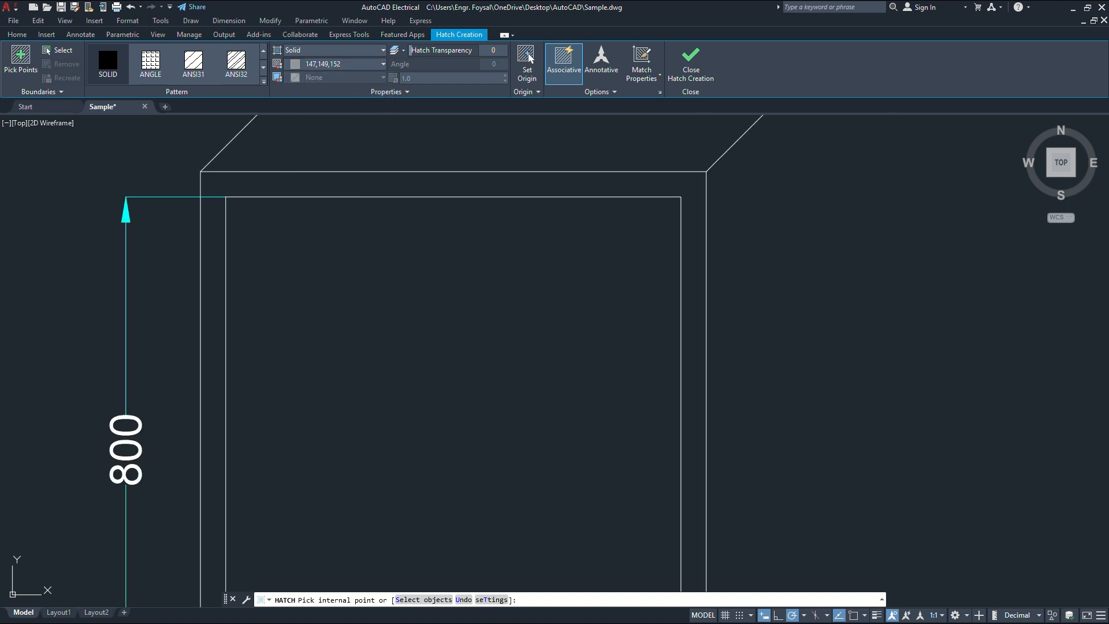
click(322, 181)
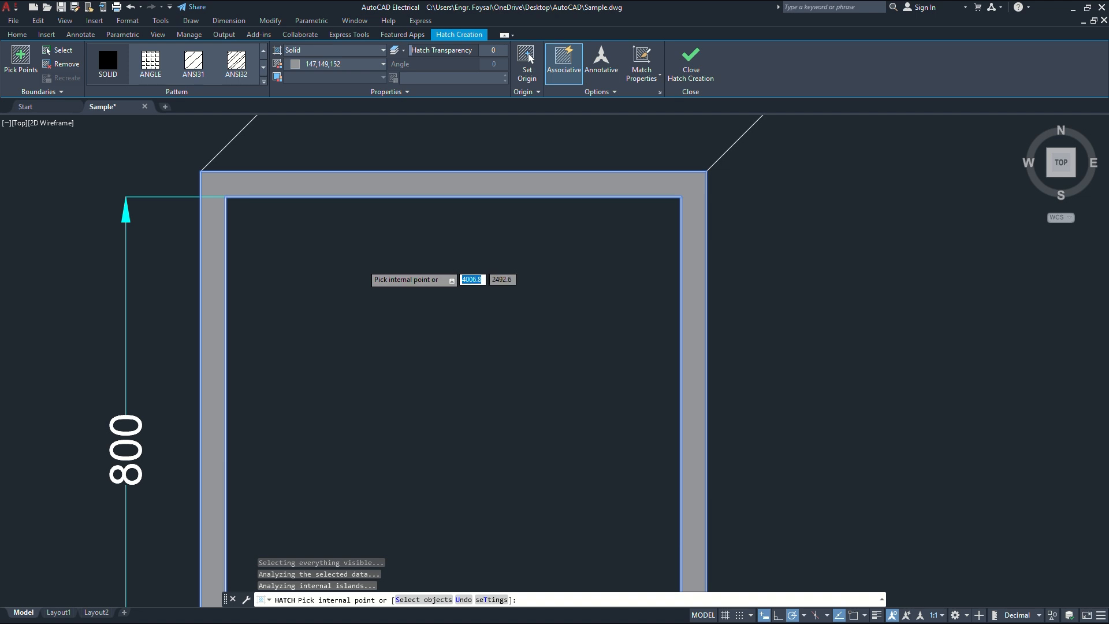
scroll(362, 264, down, 6)
key(Escape)
Hatch the panel's top and side faces with a gradient using colours 173,221,247 and 147,149,152.
scroll(369, 265, down, 5)
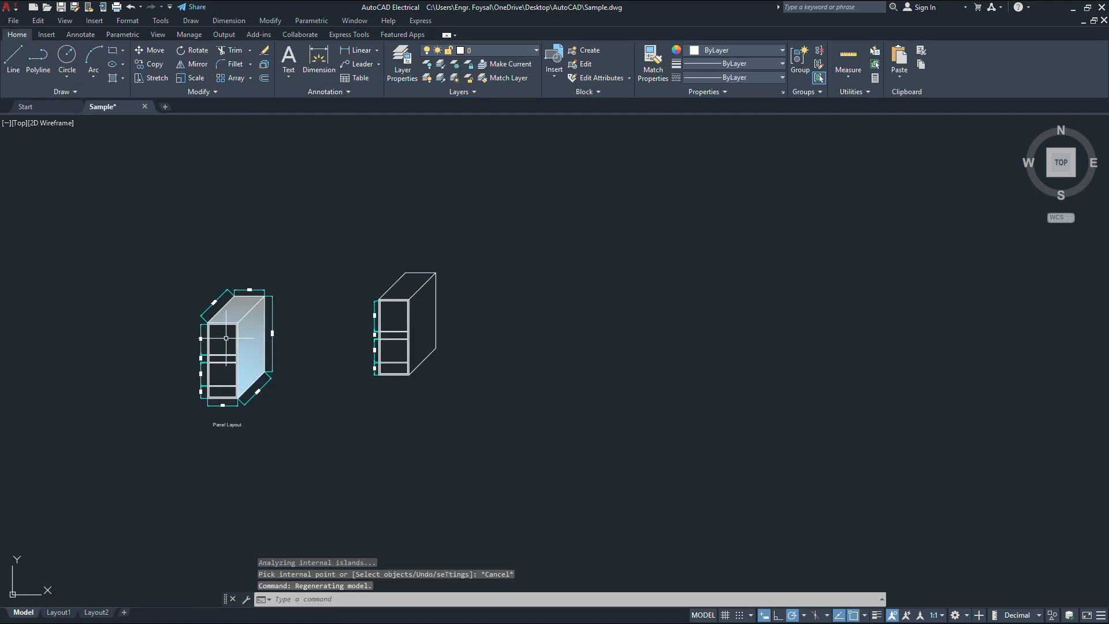
scroll(231, 323, up, 7)
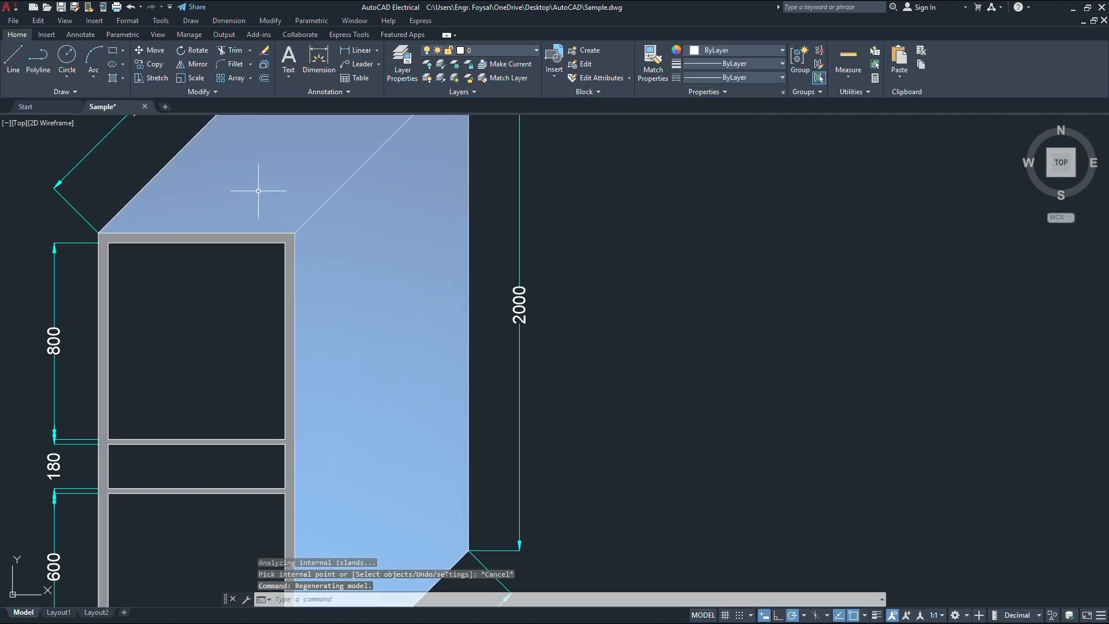
scroll(286, 186, down, 6)
middle_drag(538, 174, 464, 240)
scroll(257, 244, up, 4)
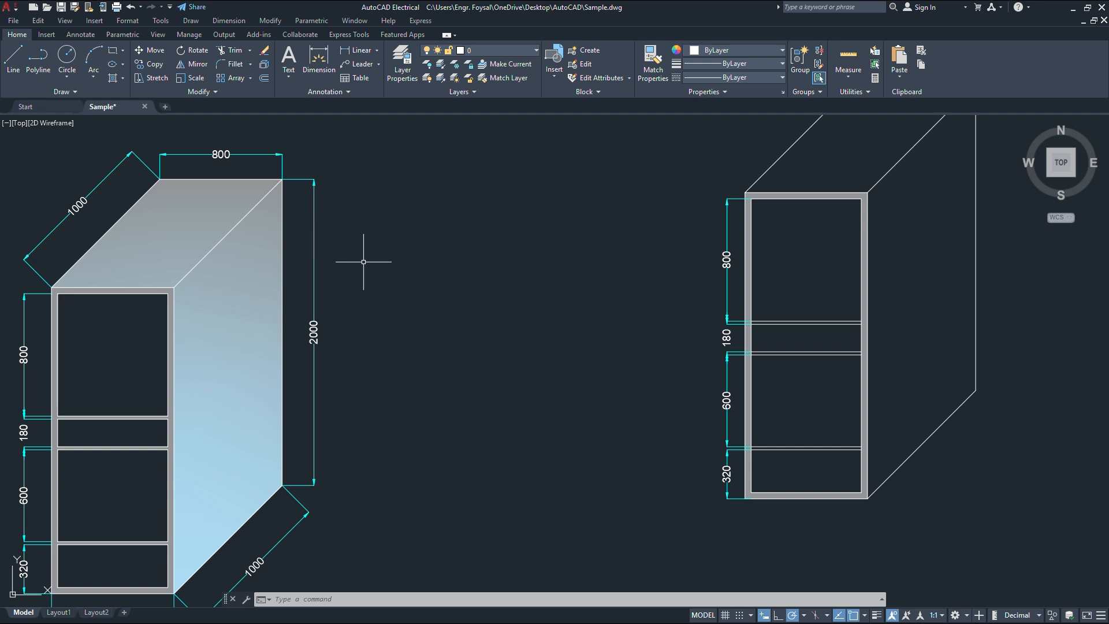
middle_drag(364, 262, 125, 337)
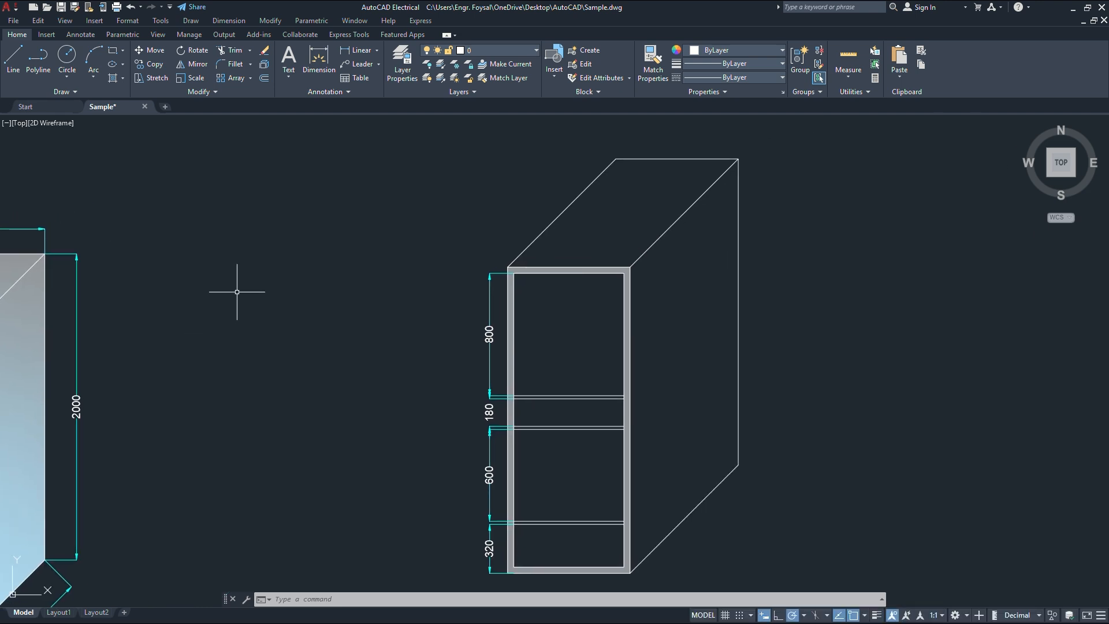
click(113, 81)
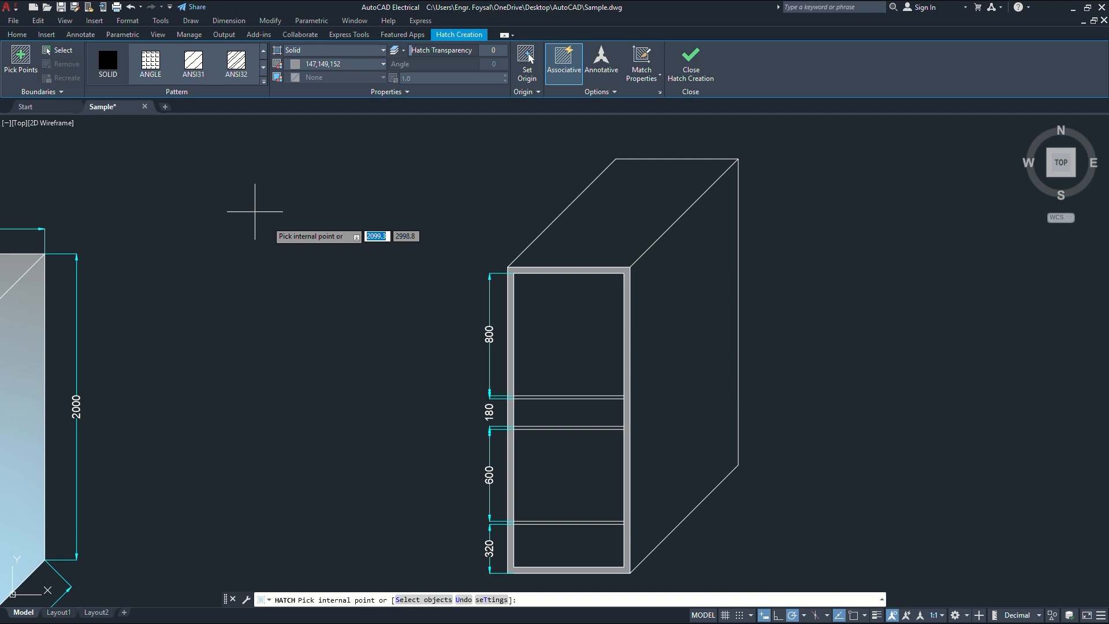
click(354, 49)
click(352, 75)
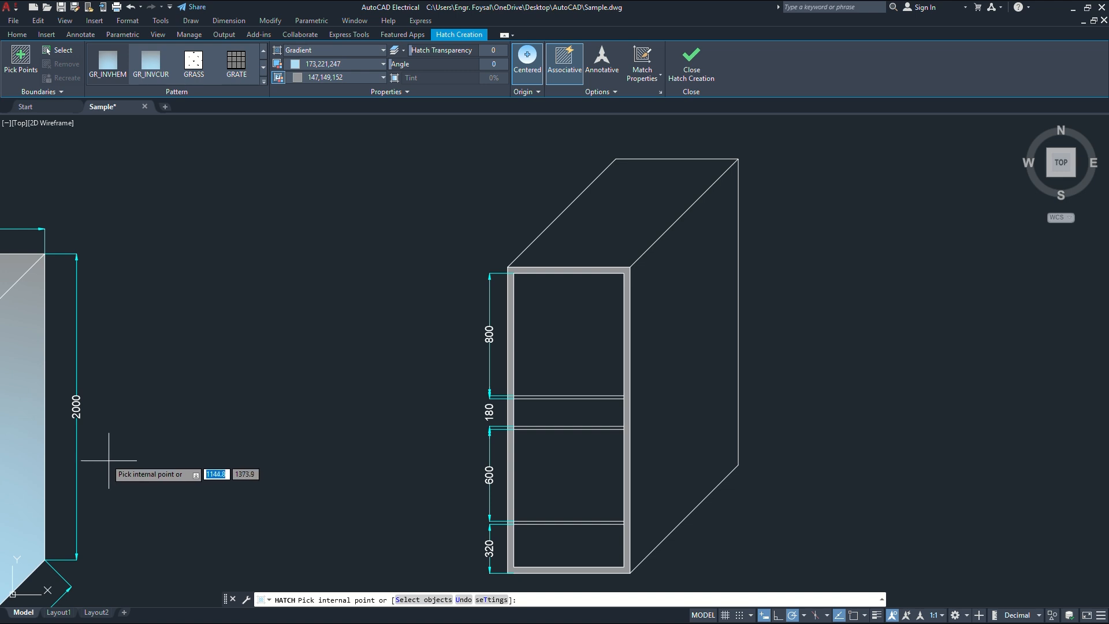
click(262, 50)
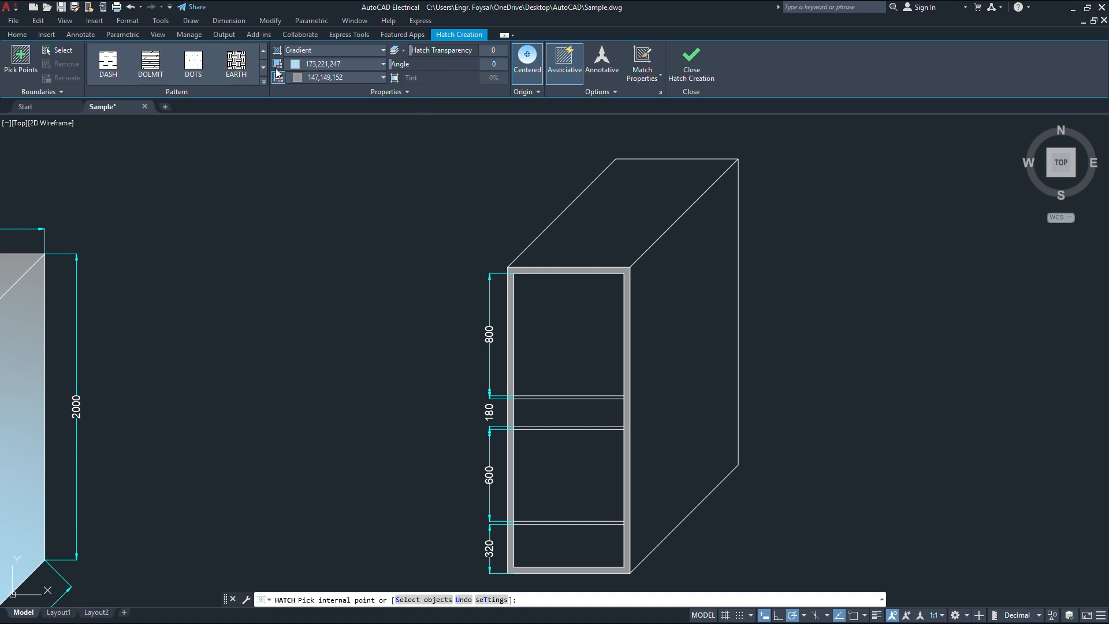
click(263, 68)
click(264, 69)
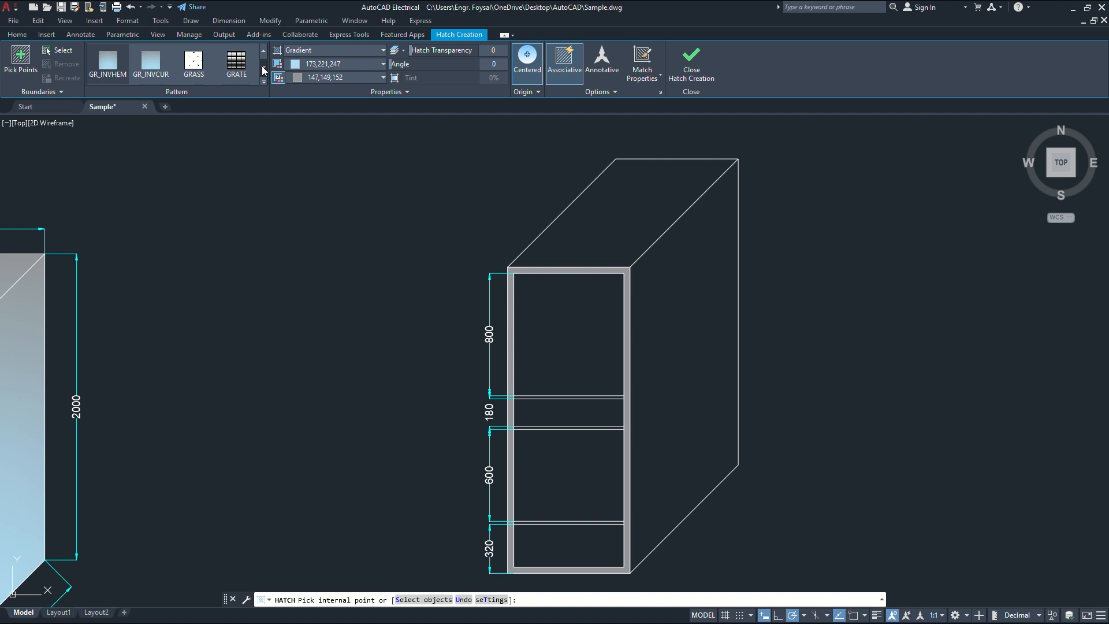
click(646, 225)
click(668, 318)
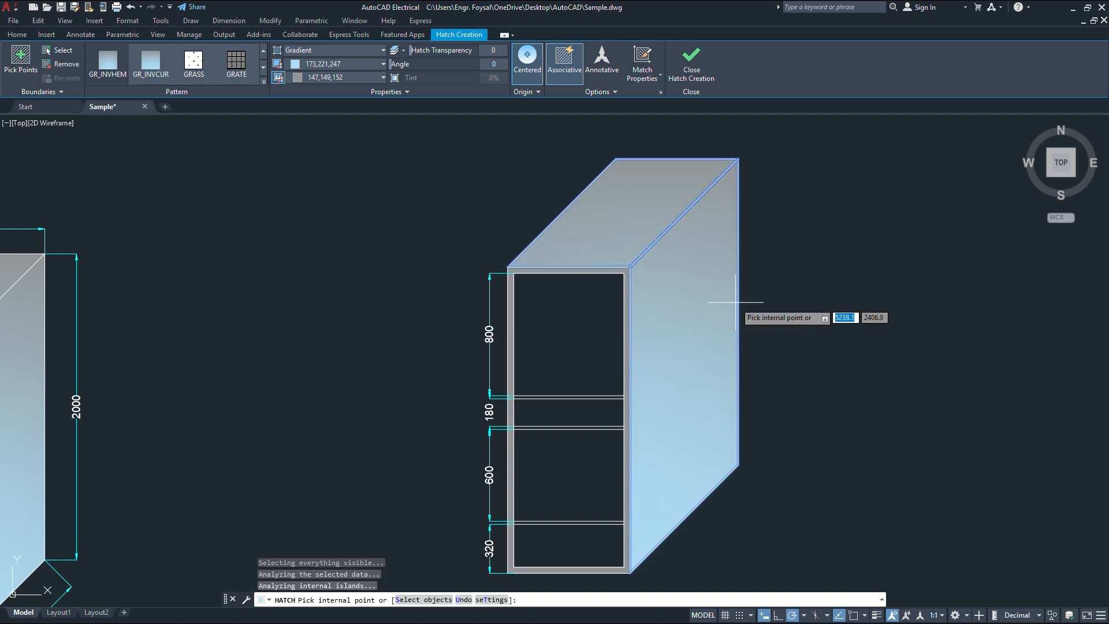
Try gradient colours 247,242,129 and 122,175,223 on the panel's top and side faces.
click(305, 65)
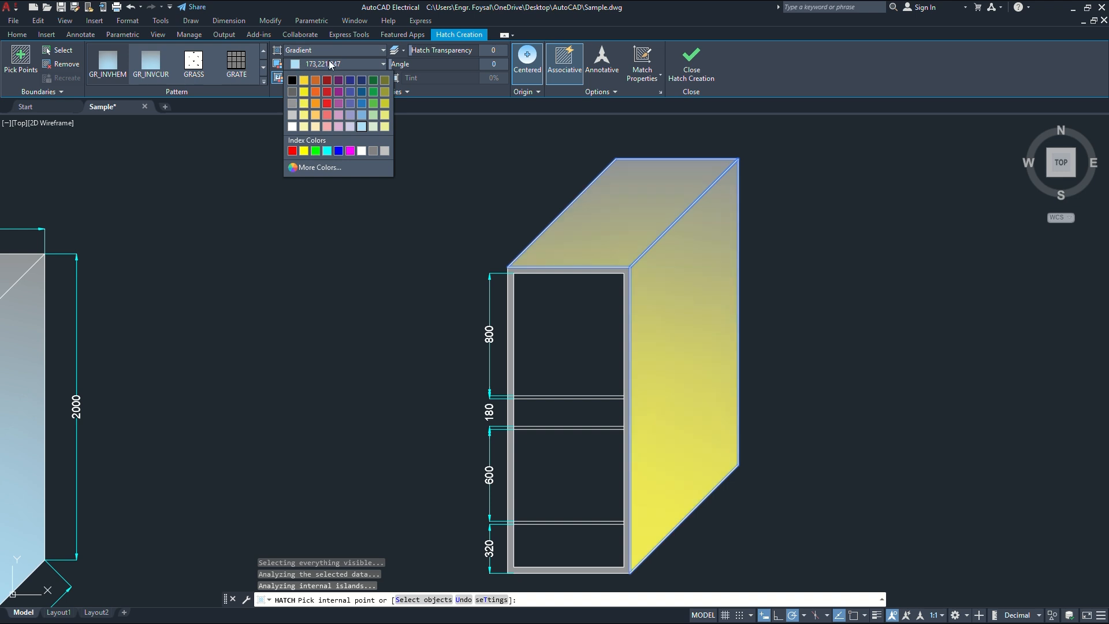
click(328, 64)
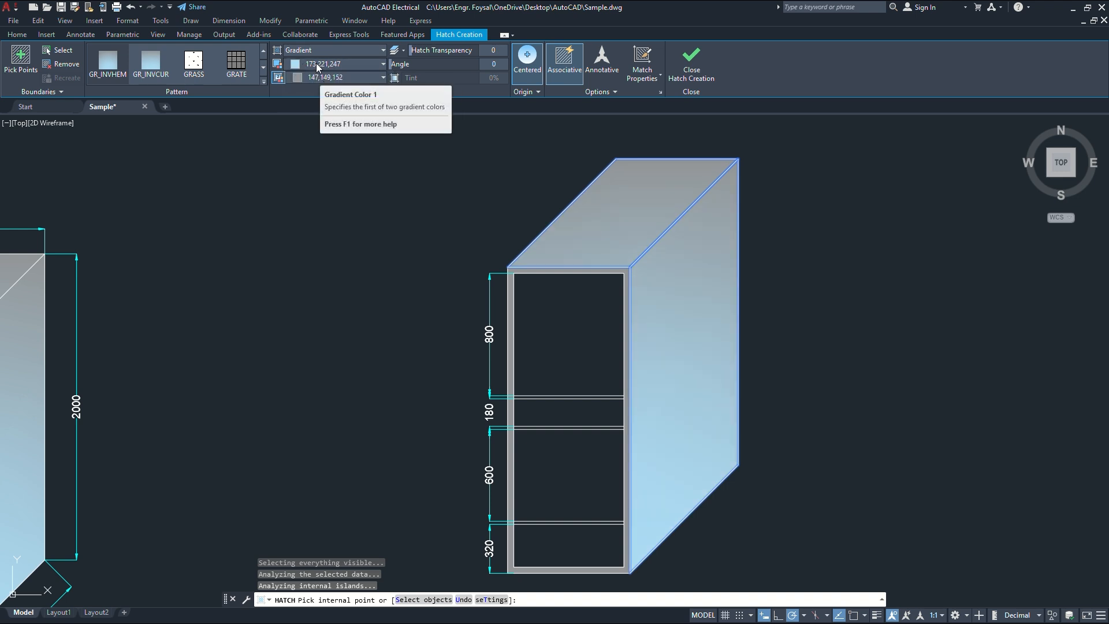
click(317, 68)
click(304, 116)
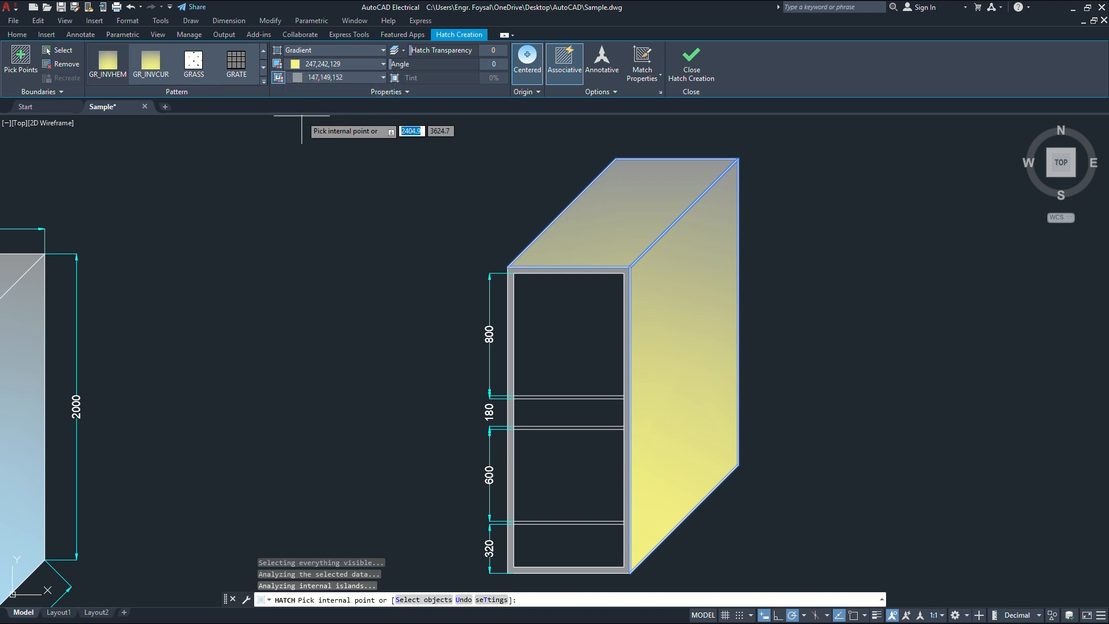
click(322, 79)
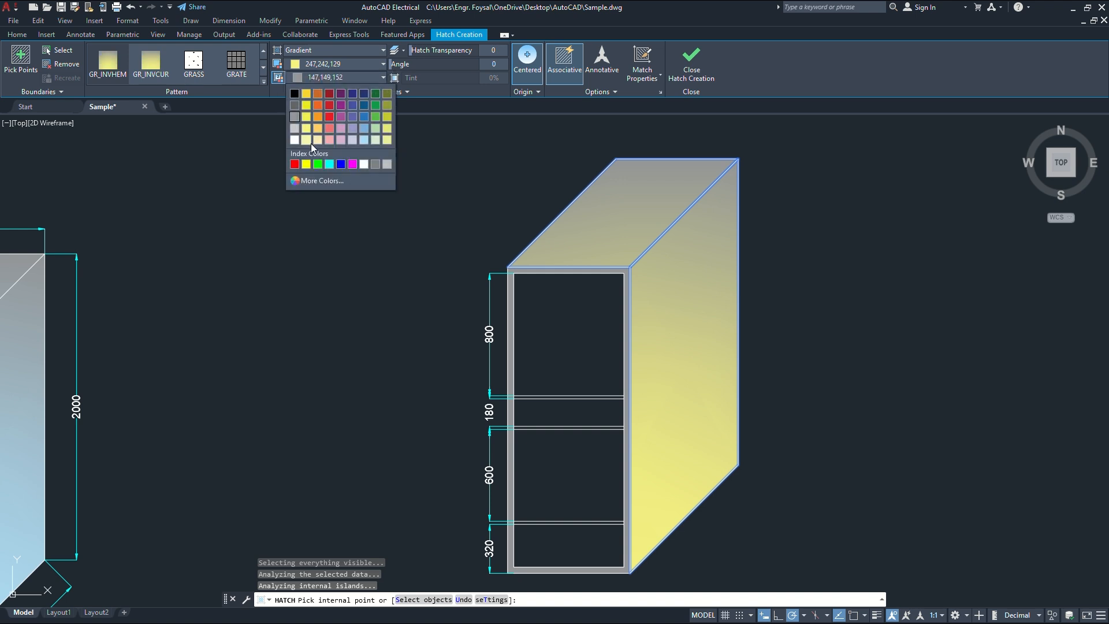
click(368, 123)
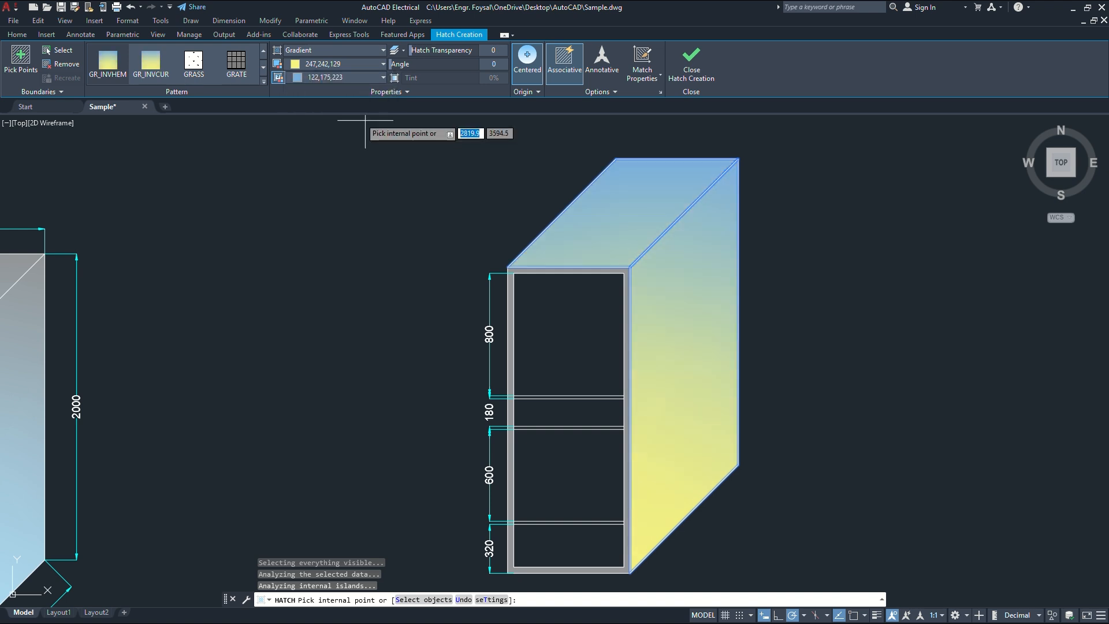
Try 147,149,152 and 122,175,223 in turn as the faces' first gradient colour.
click(321, 64)
click(298, 109)
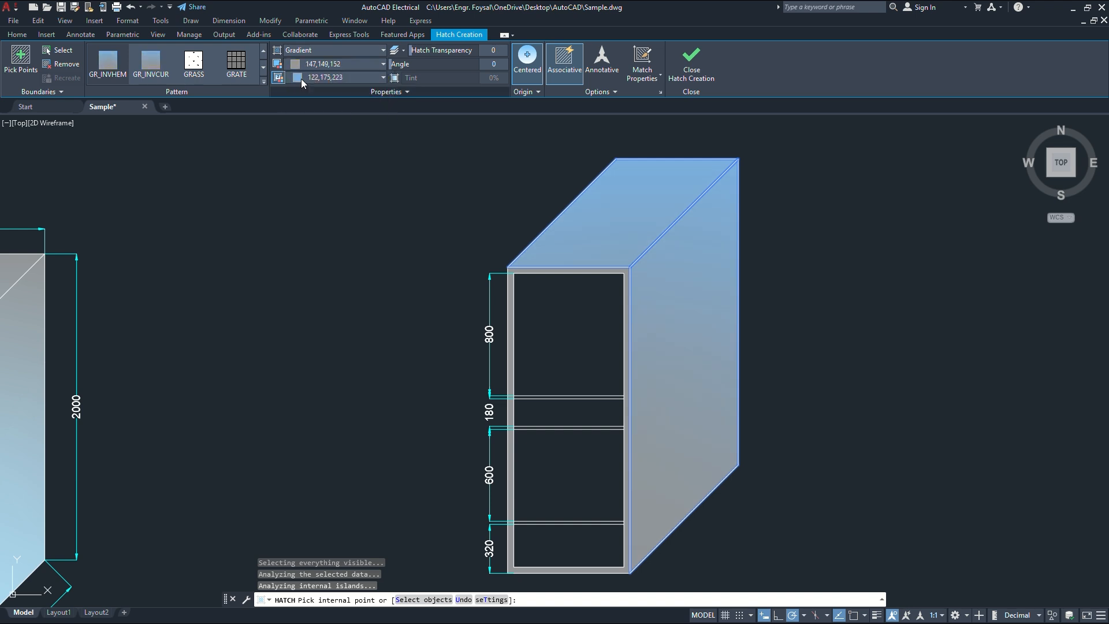
click(306, 75)
click(307, 64)
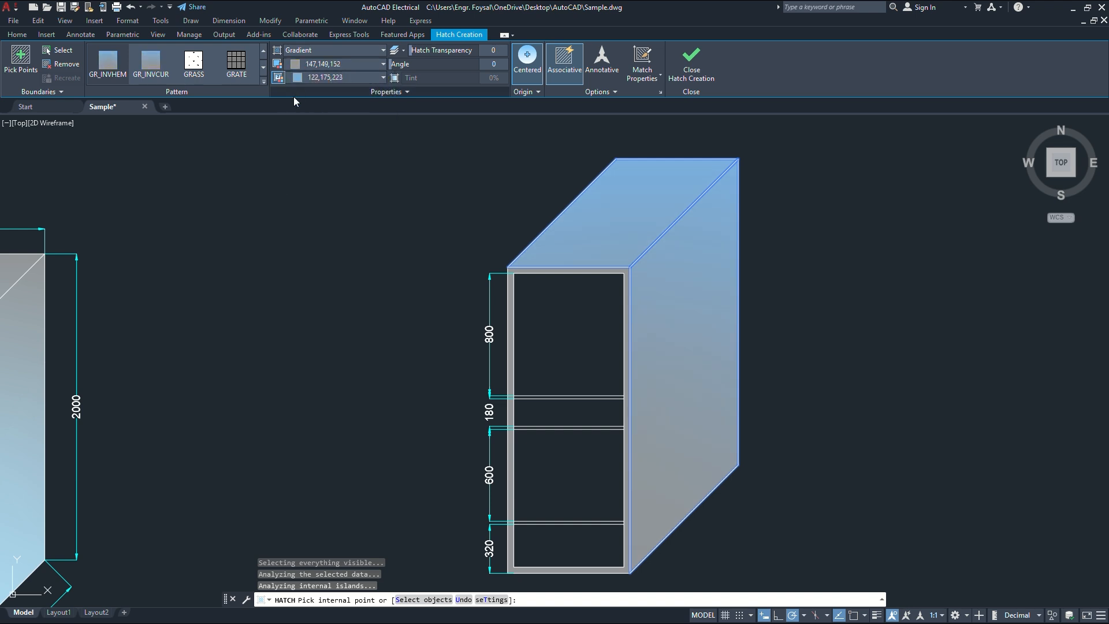
click(307, 64)
click(362, 115)
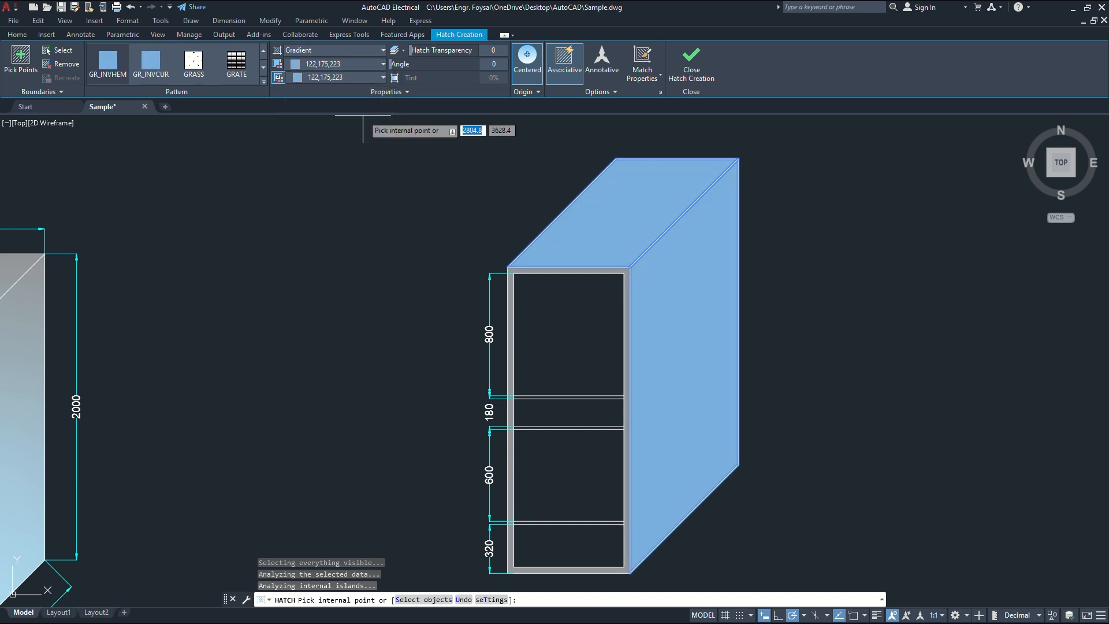
Set the faces' gradient colours to 173,221,247 and 147,149,152 and finish the hatch.
click(325, 77)
click(324, 64)
click(337, 62)
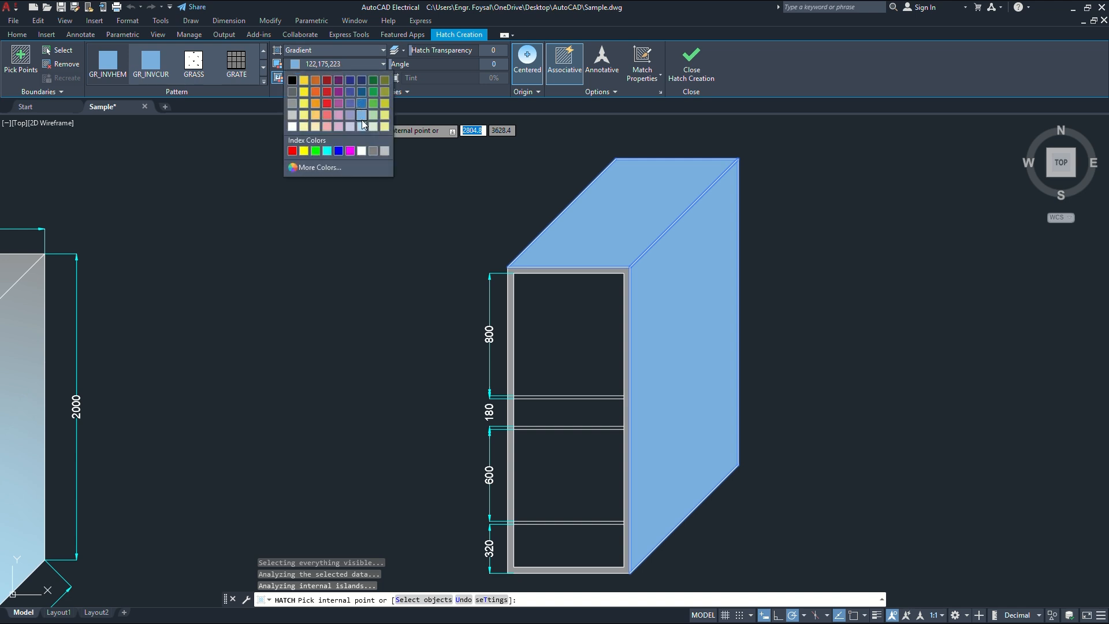
click(362, 123)
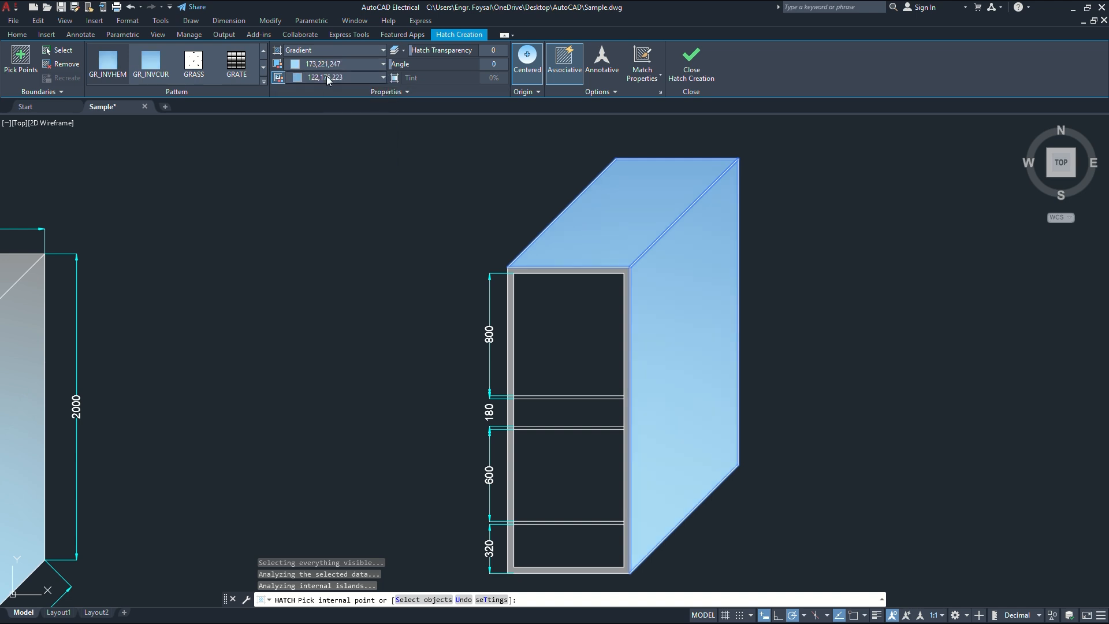
click(327, 76)
click(294, 117)
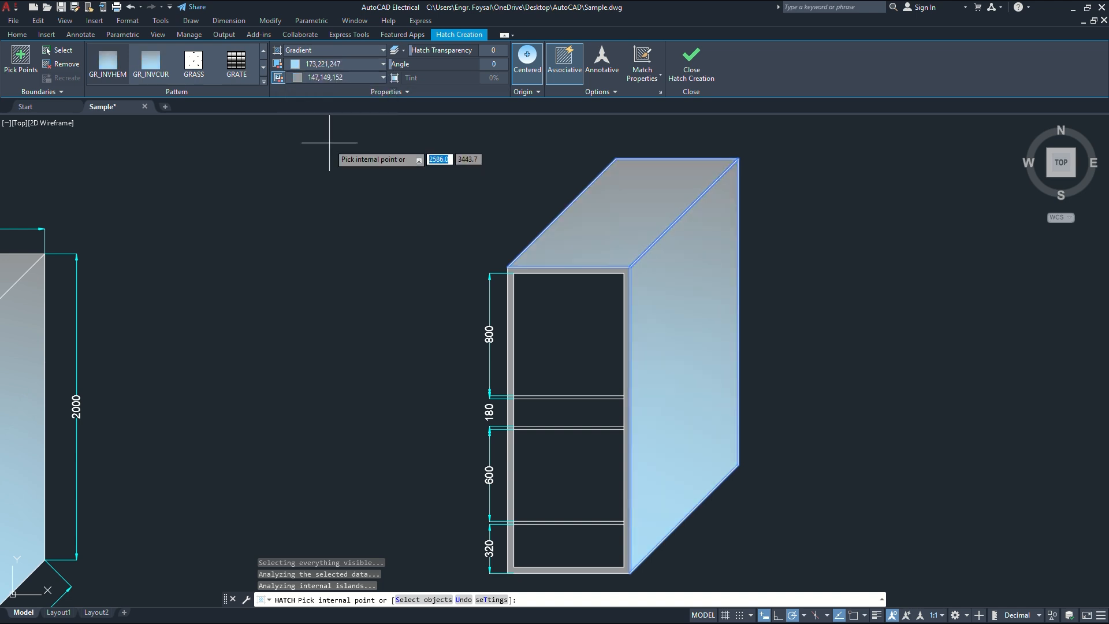
key(Escape)
Add a vertical linear dimension to the side face's rear edge, placed just outside the panel.
scroll(341, 229, down, 2)
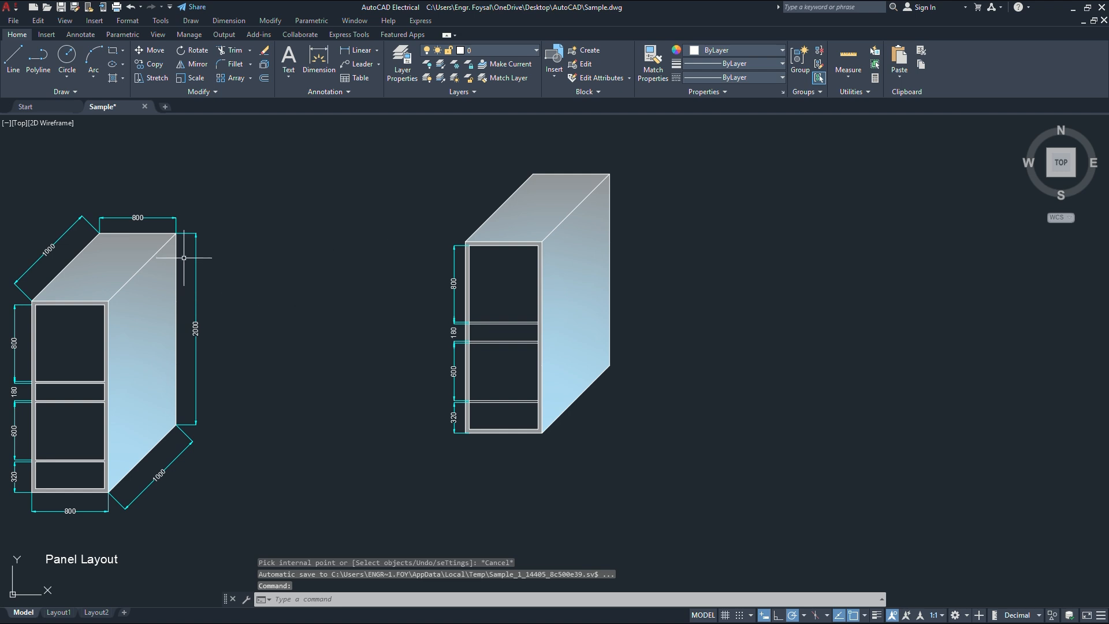
scroll(680, 284, up, 2)
middle_drag(678, 287, 621, 317)
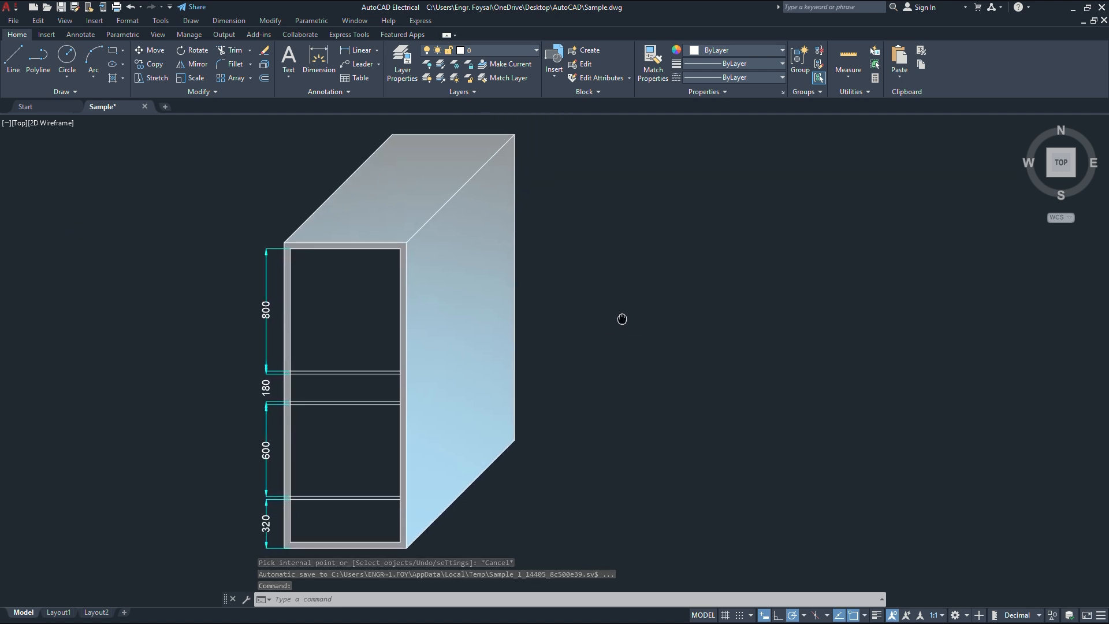
scroll(613, 320, down, 2)
click(357, 50)
scroll(530, 369, up, 4)
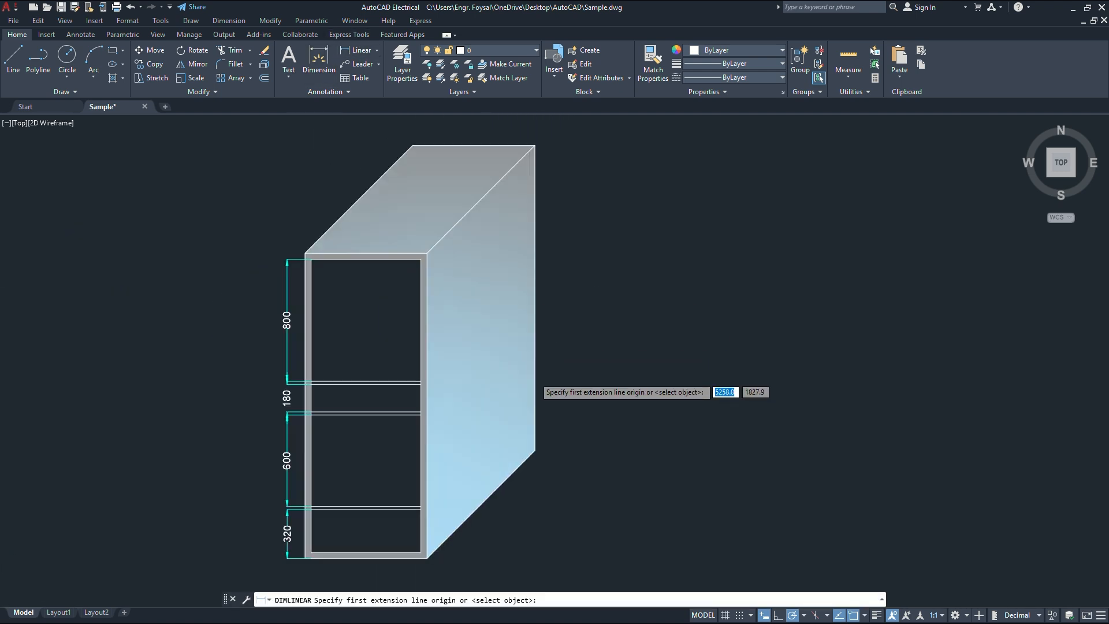
click(542, 487)
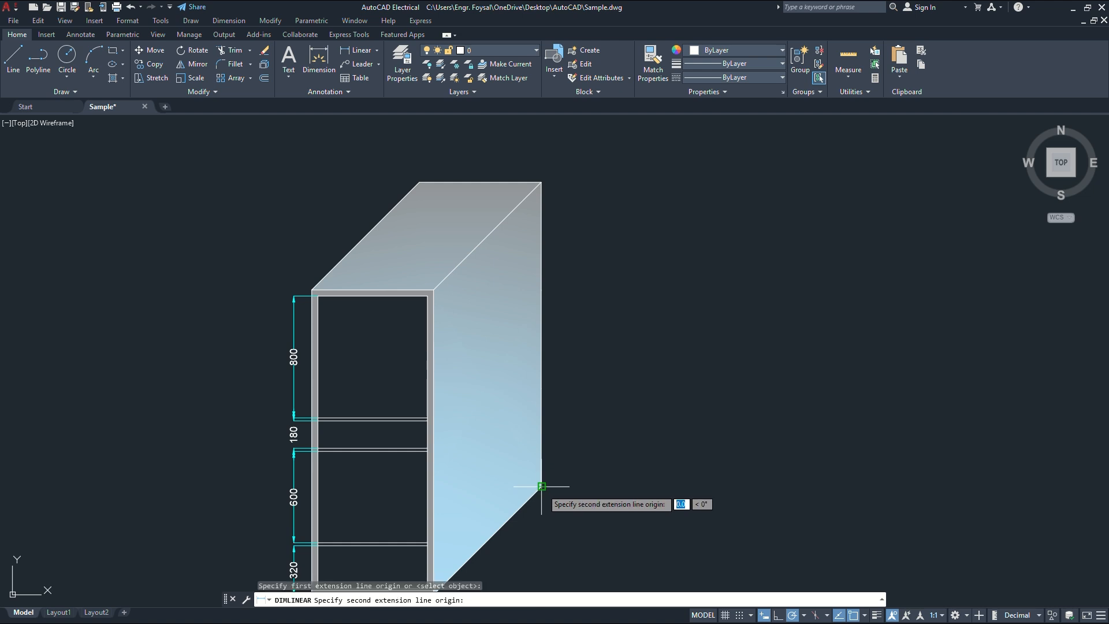
click(540, 181)
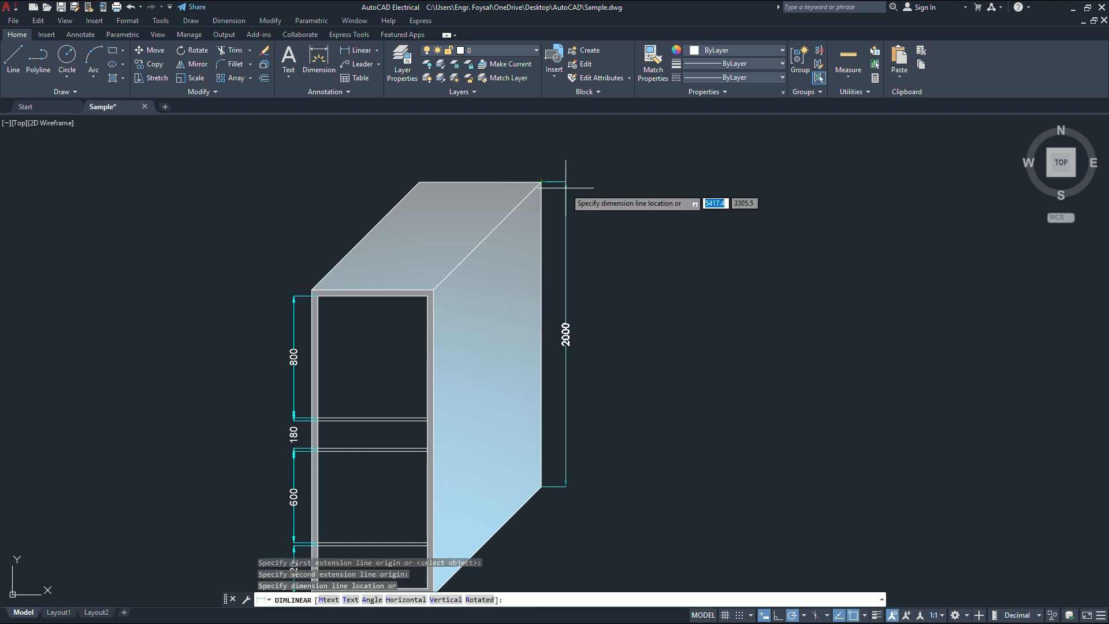
click(566, 189)
Add a horizontal linear dimension above the top face's rear edge.
click(357, 50)
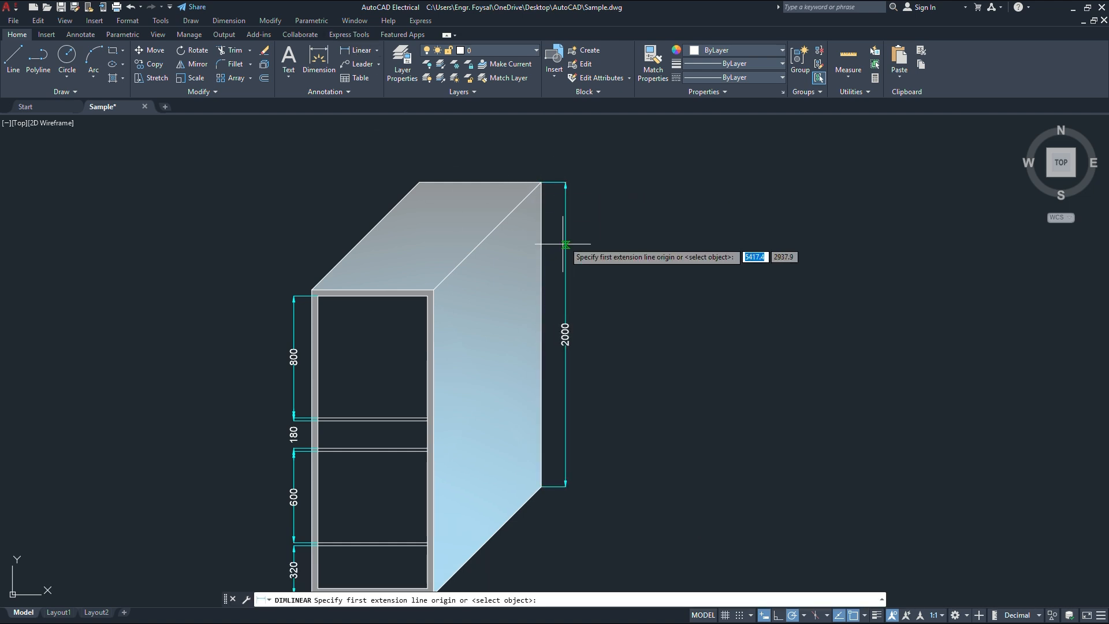
click(541, 183)
click(420, 183)
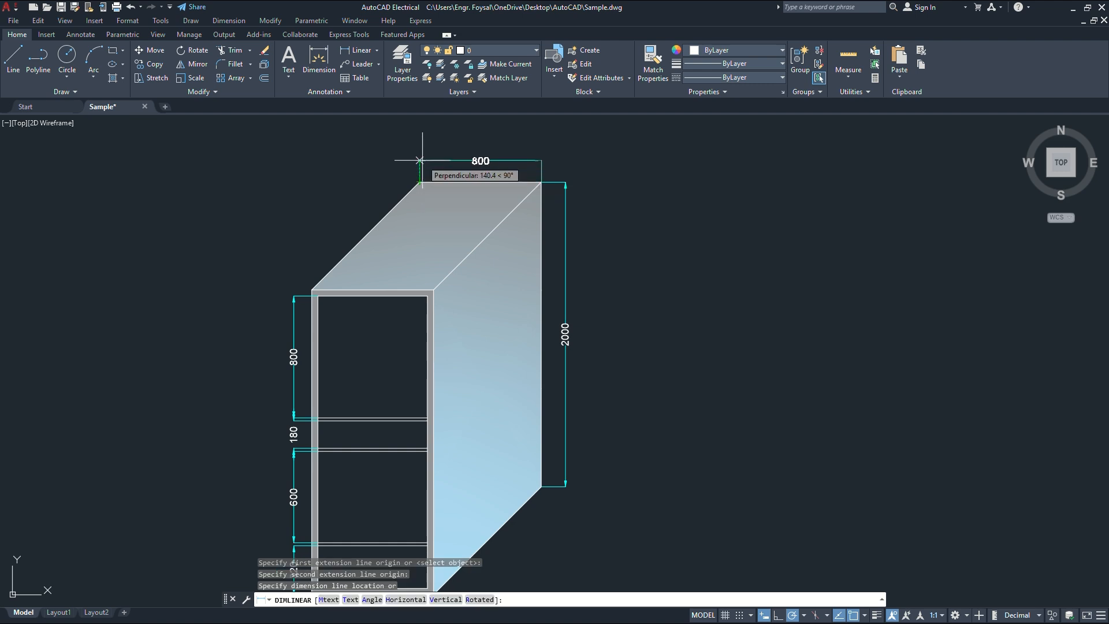
click(422, 162)
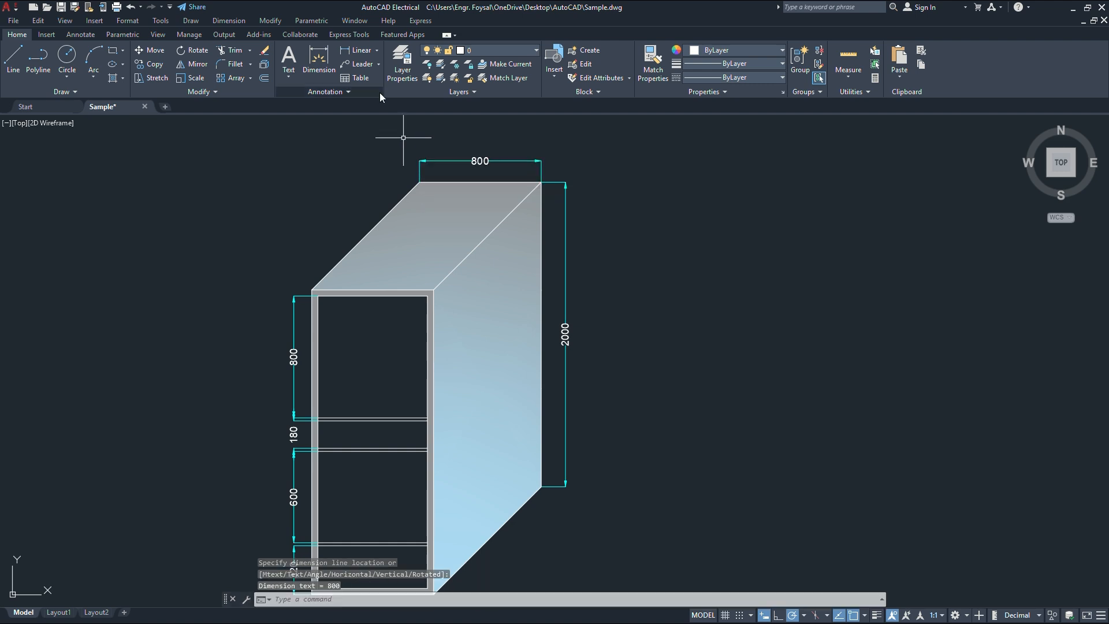
Add an aligned dimension along the top face's outer-left 45° depth edge, placed outside the panel.
click(362, 54)
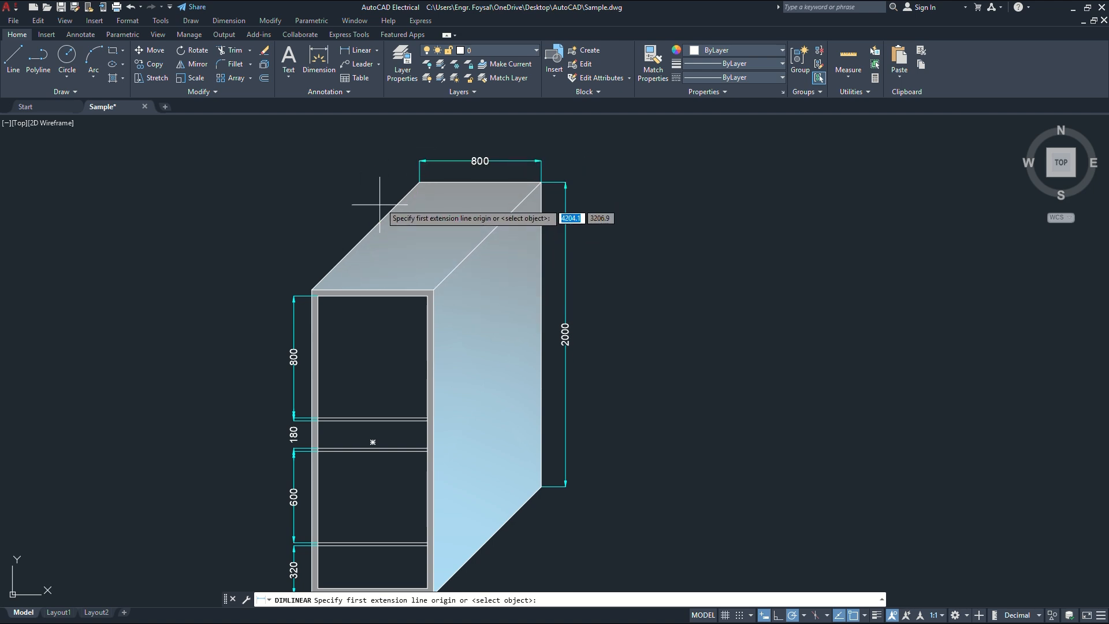
click(378, 52)
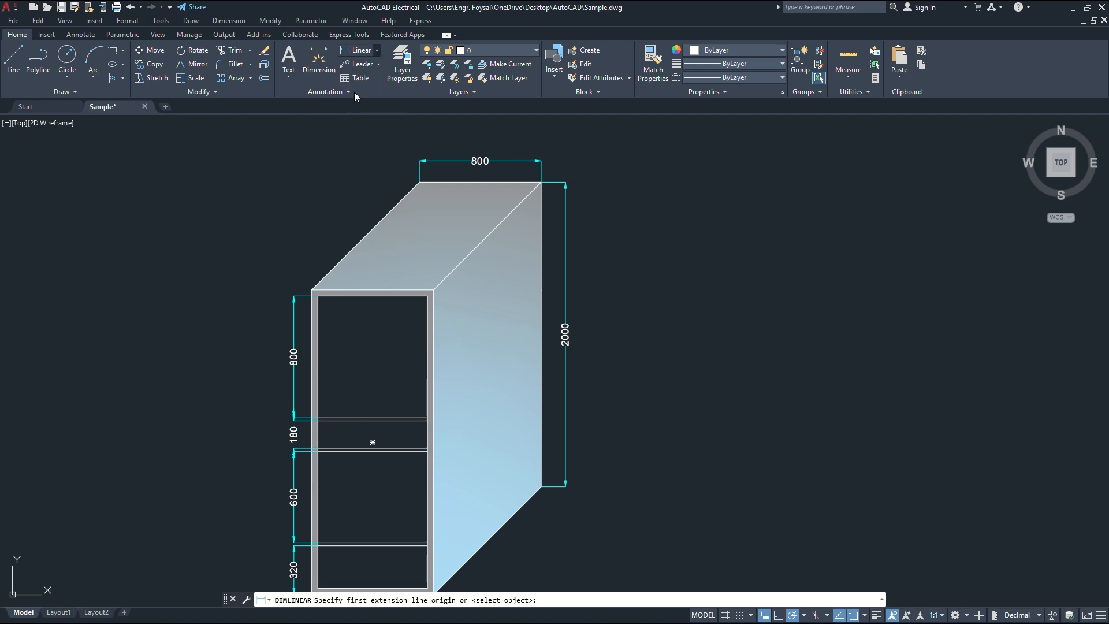
click(354, 92)
click(312, 290)
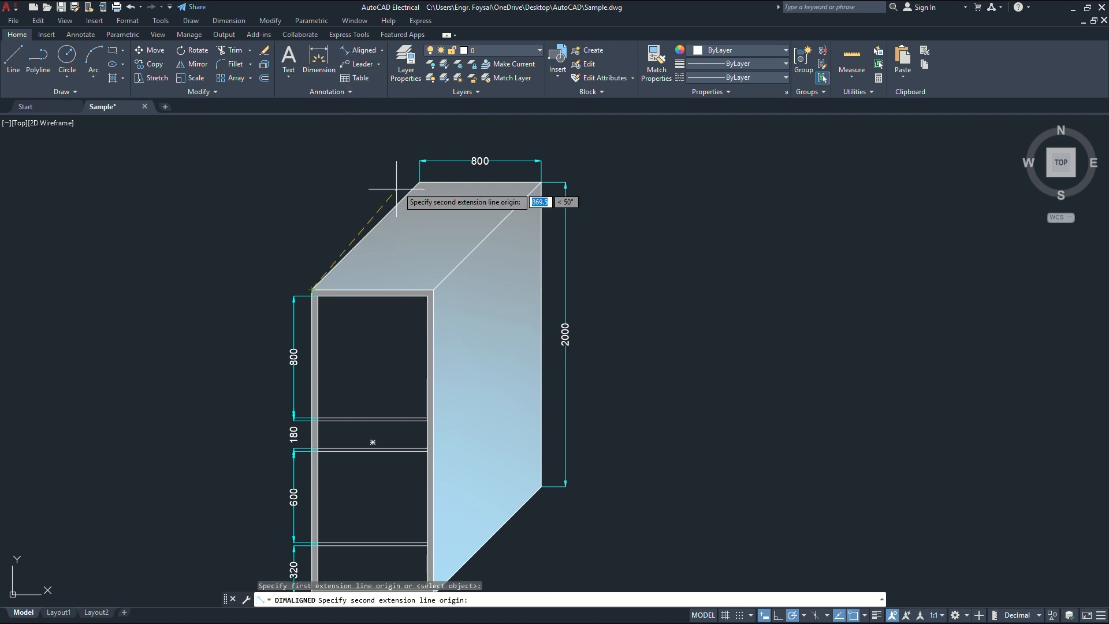
click(374, 178)
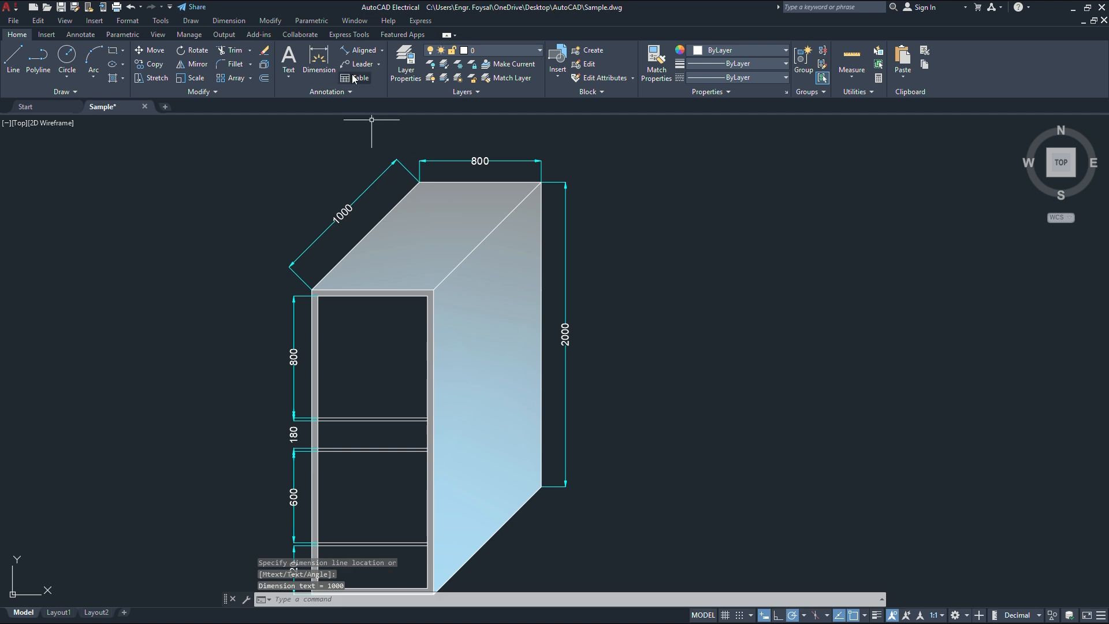
Add an aligned dimension along the side face's lower 45° depth edge, placed below the panel.
click(359, 51)
middle_drag(489, 571, 517, 502)
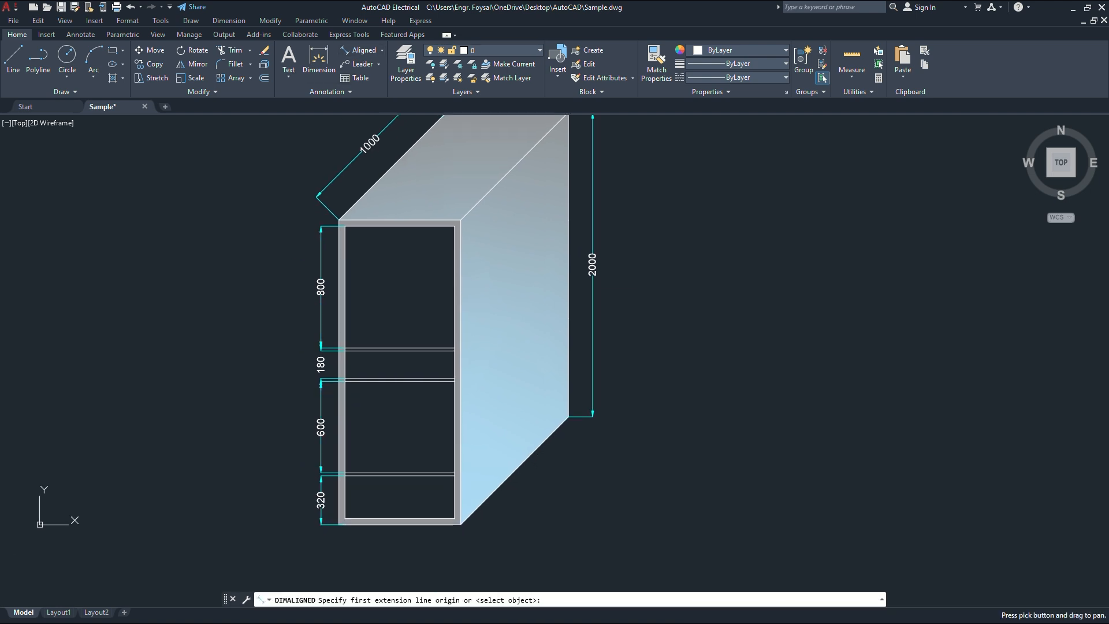
click(460, 524)
click(568, 416)
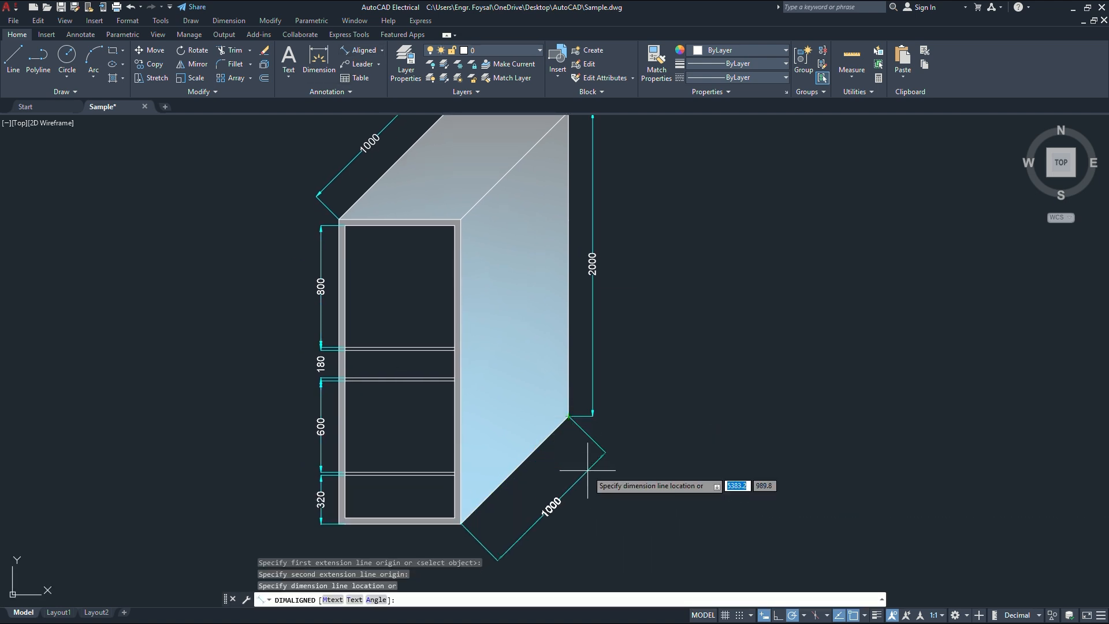
click(584, 469)
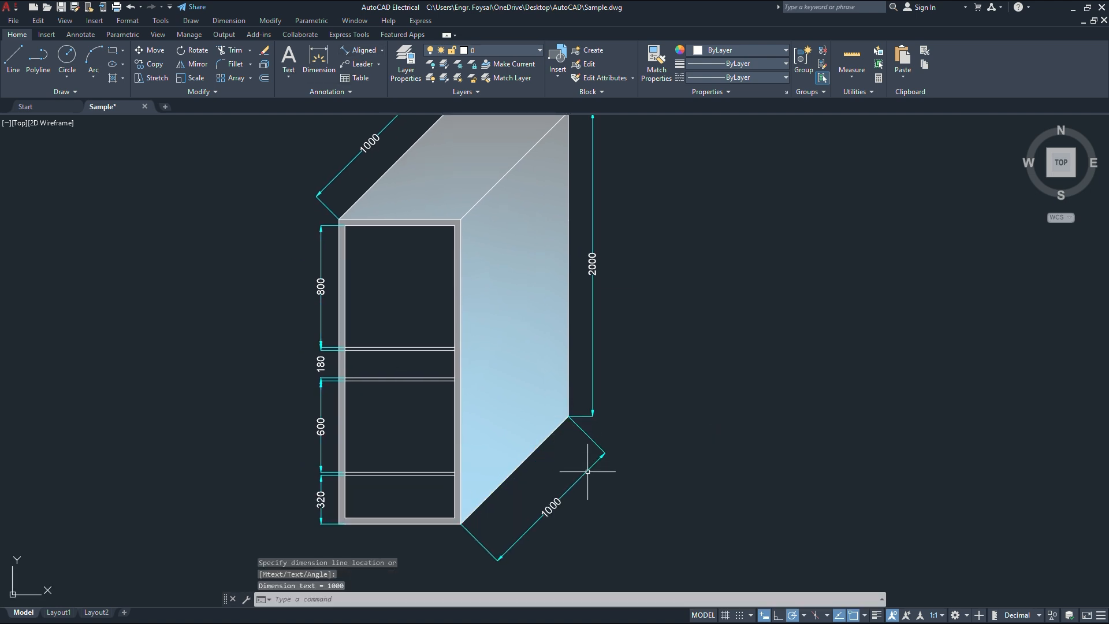
Add a horizontal linear dimension below the front frame's outer bottom edge.
click(381, 51)
click(361, 69)
click(461, 517)
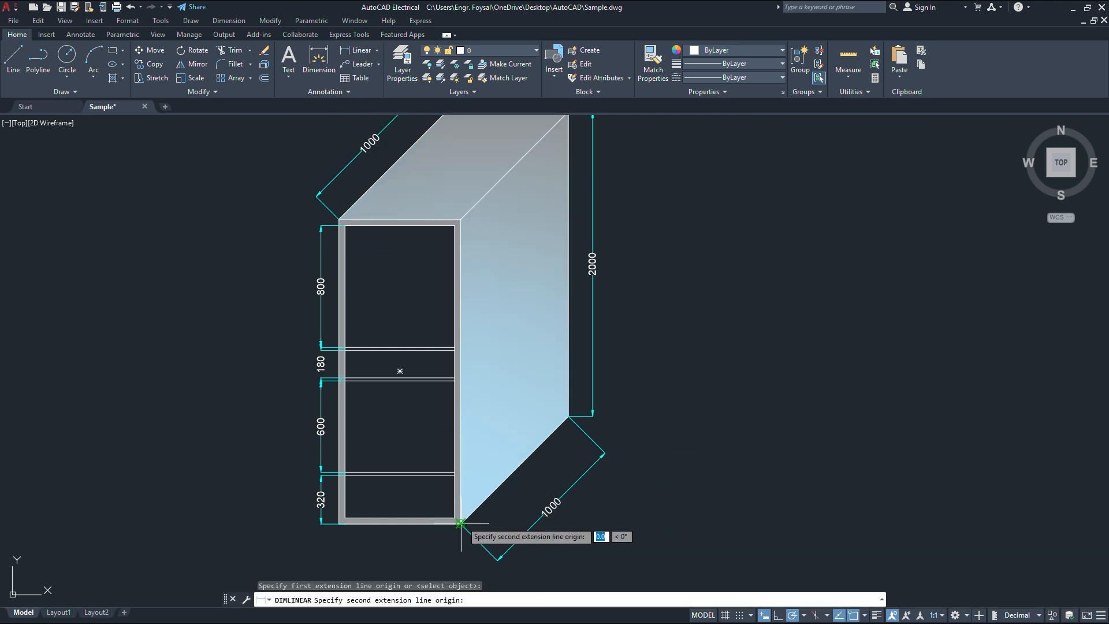
click(339, 523)
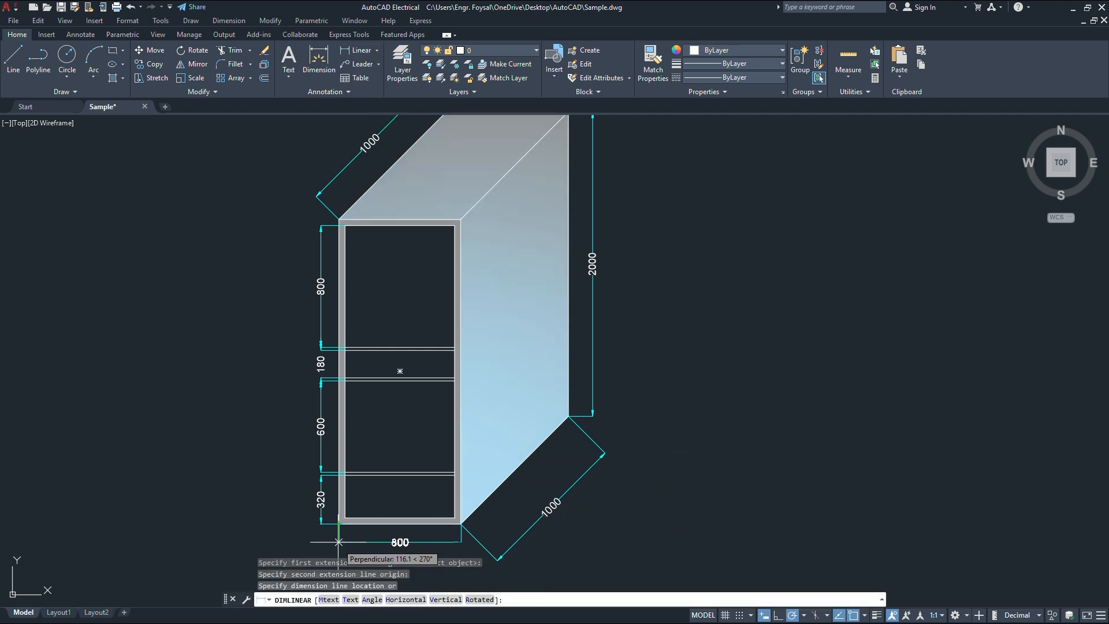
click(340, 545)
scroll(480, 486, down, 2)
middle_drag(535, 496, 643, 409)
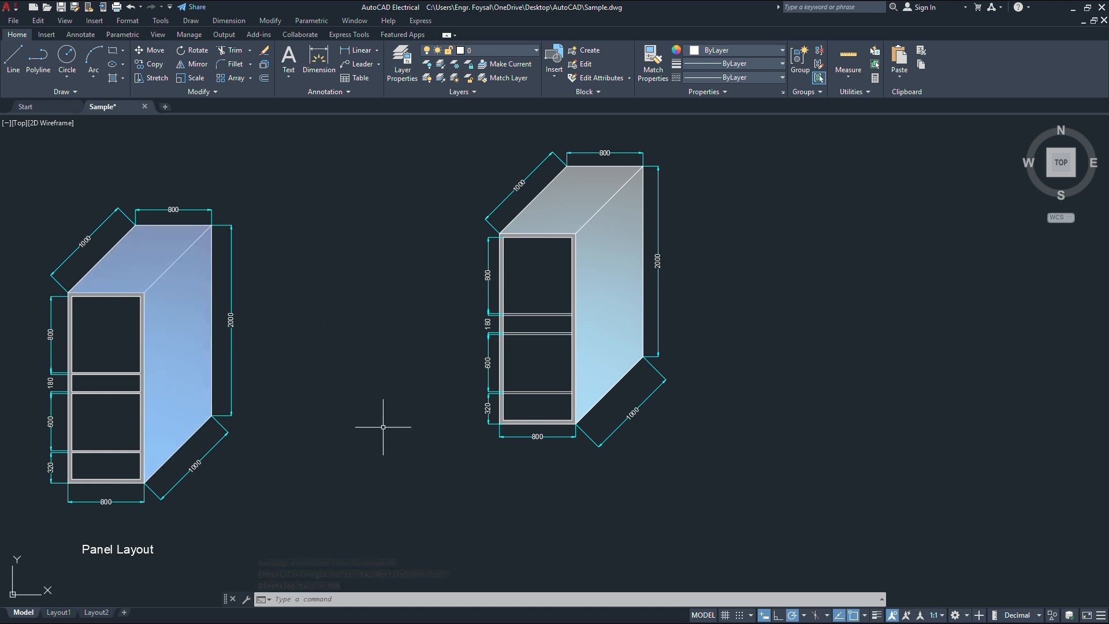
click(287, 61)
click(502, 500)
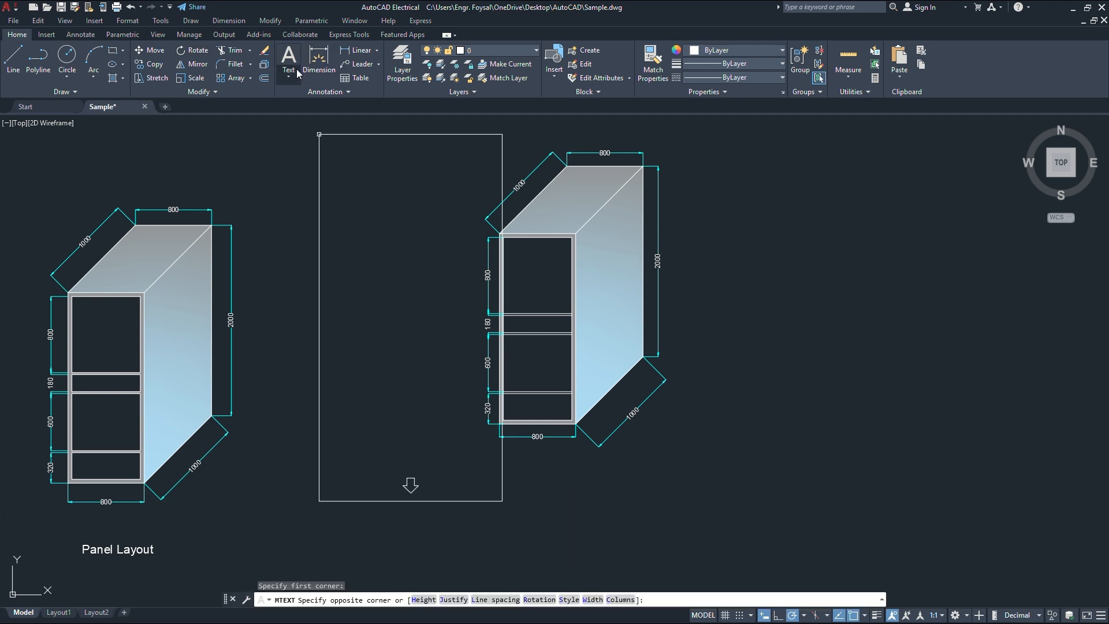
key(Escape)
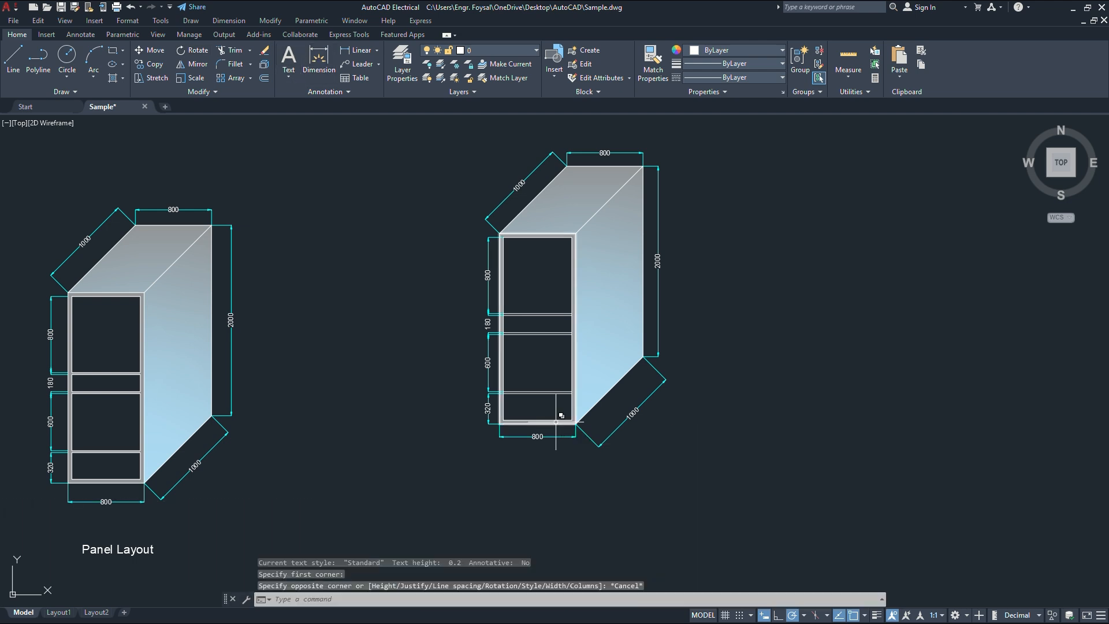
Add the multiline text "Panel Layout" below the new panel's bottom width dimension.
click(290, 61)
click(512, 505)
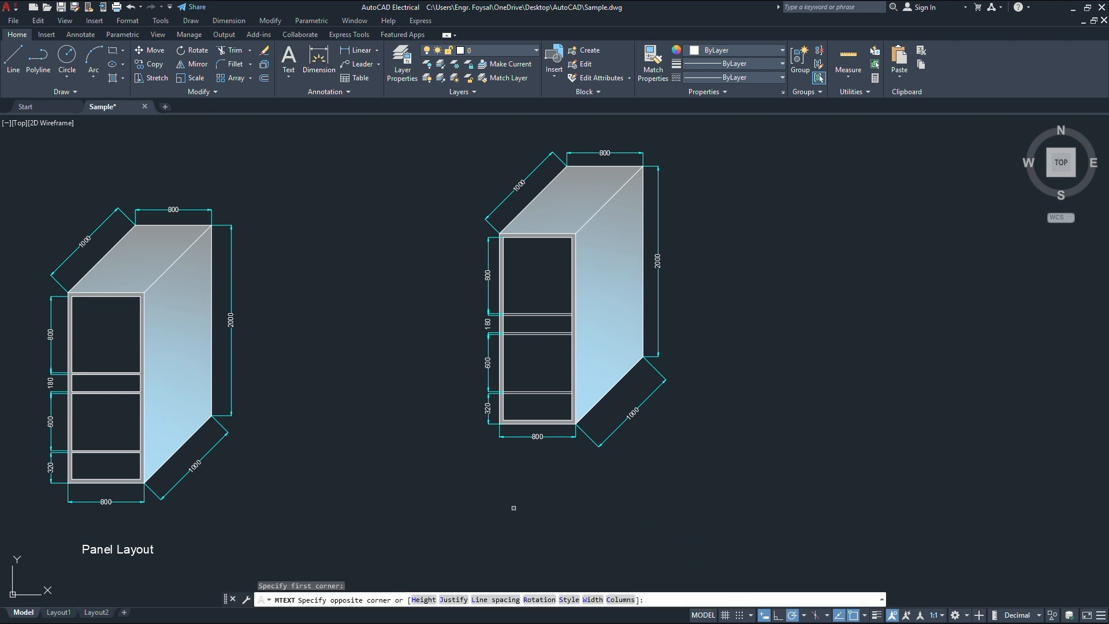
click(513, 509)
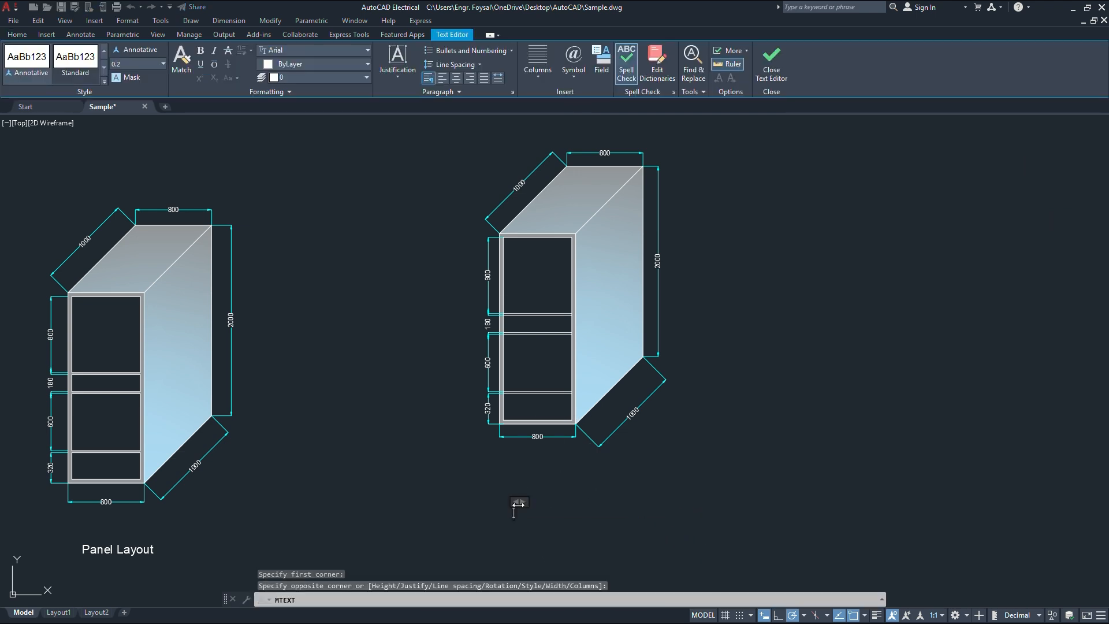
text(Panel Layou)
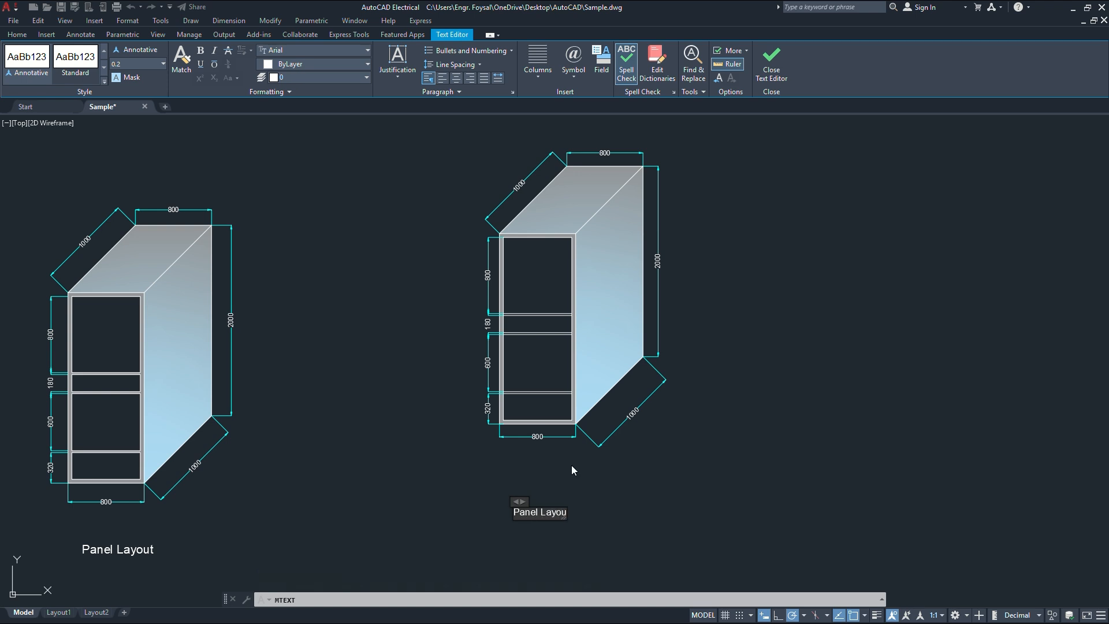
text(t)
key(Escape)
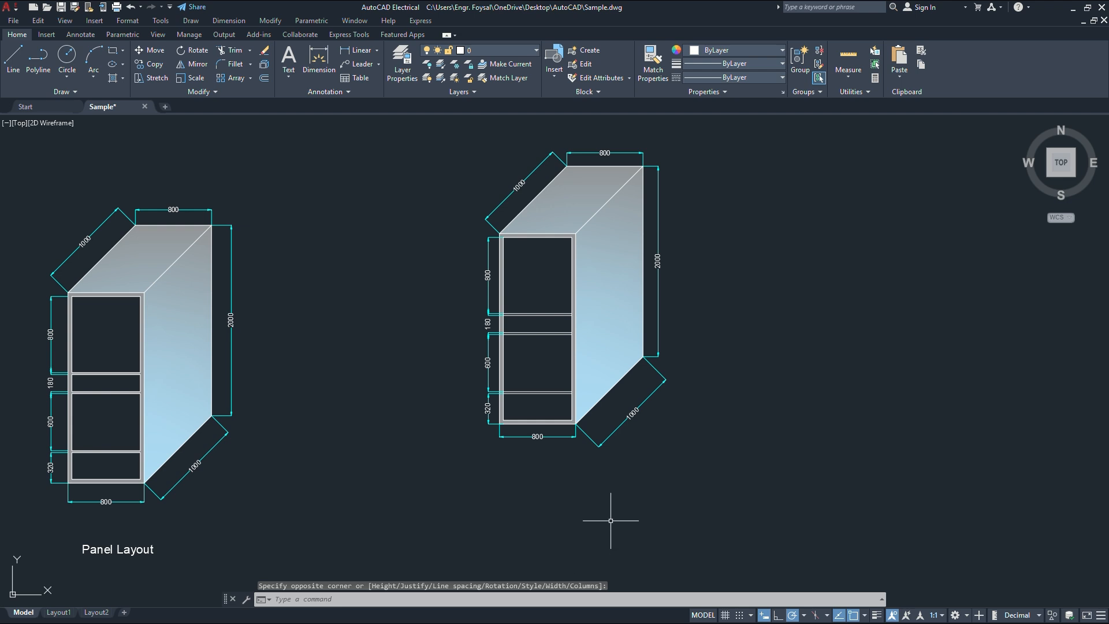
Scale up the tiny title text below the new panel to a readable size, using a base point at the text.
middle_drag(611, 521, 539, 503)
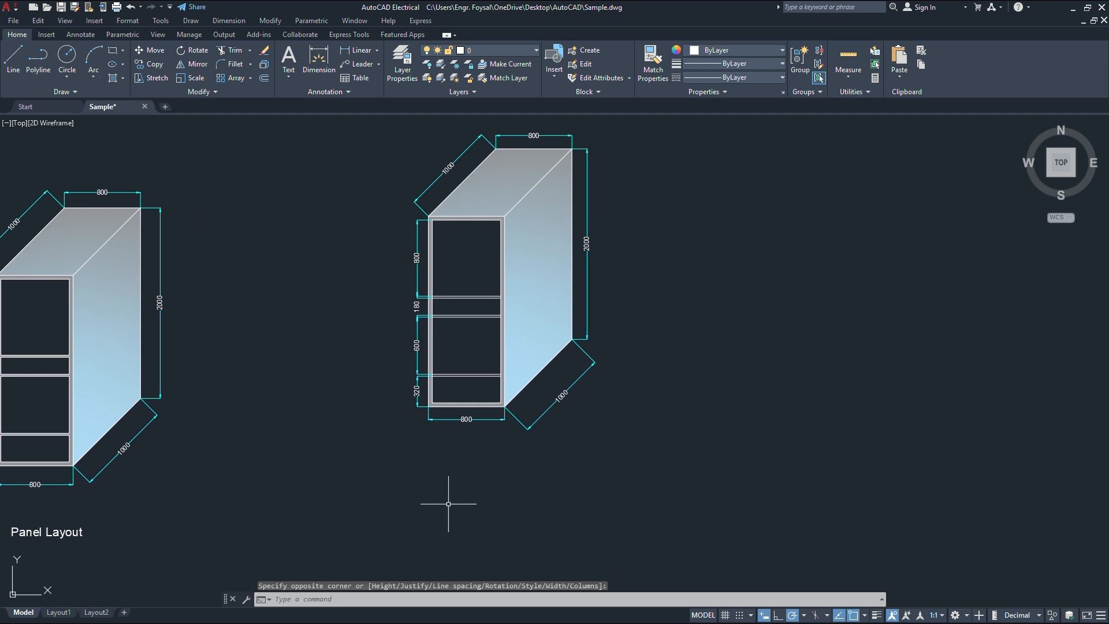
click(346, 433)
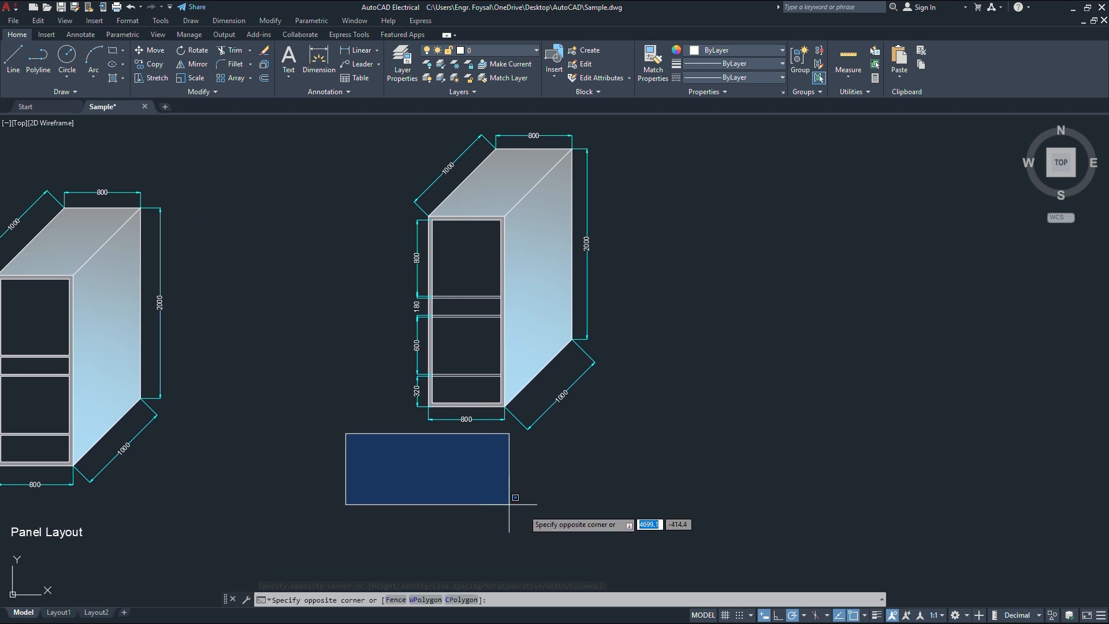
click(593, 537)
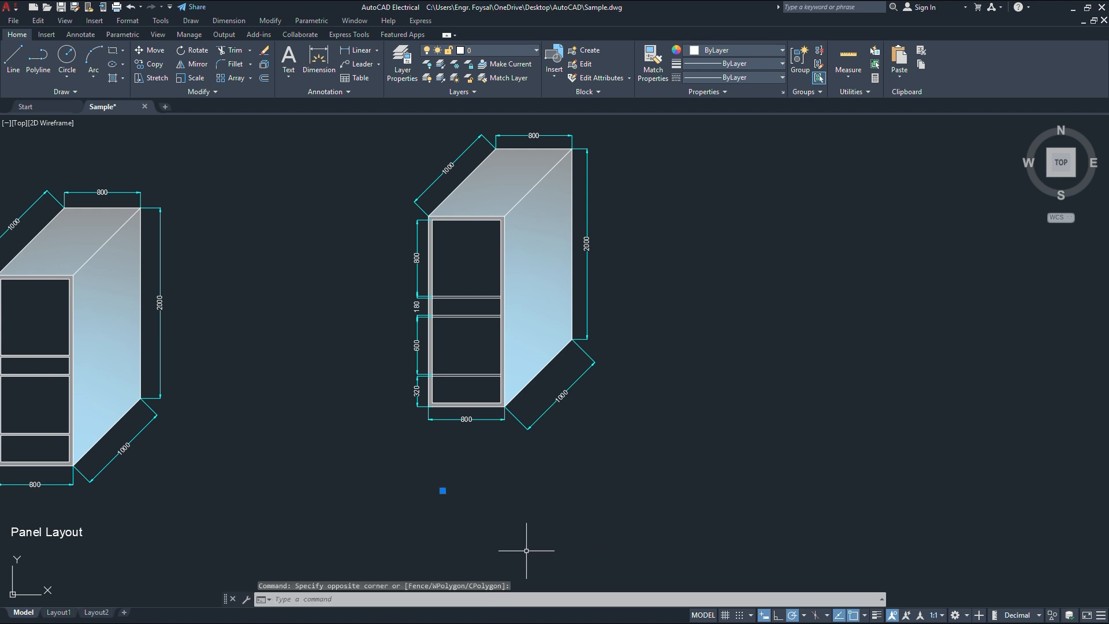
right_click(440, 491)
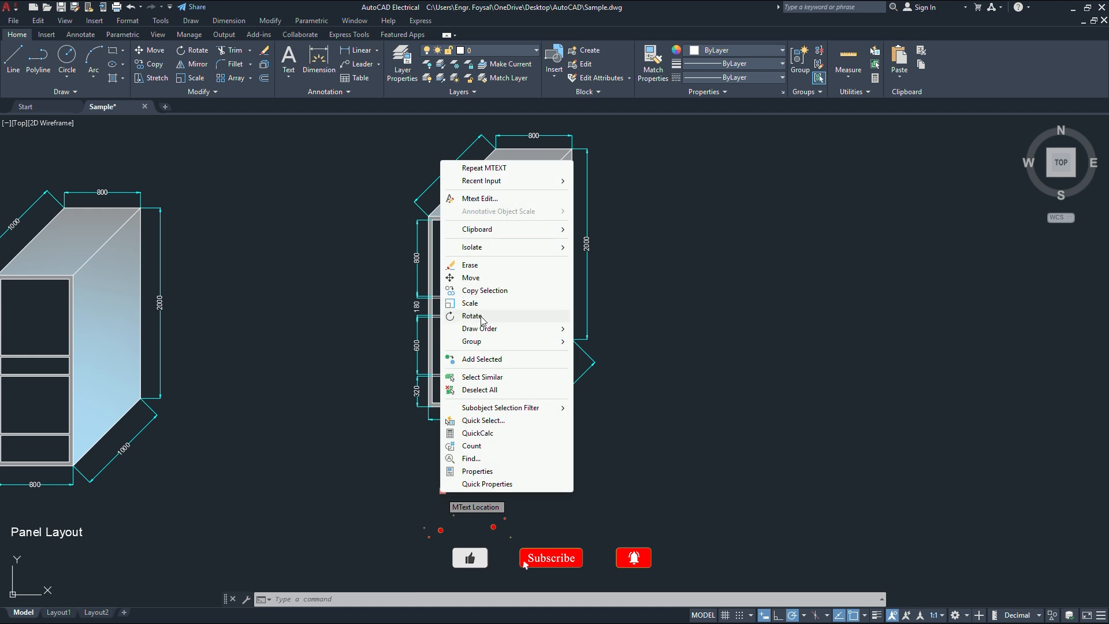
click(469, 302)
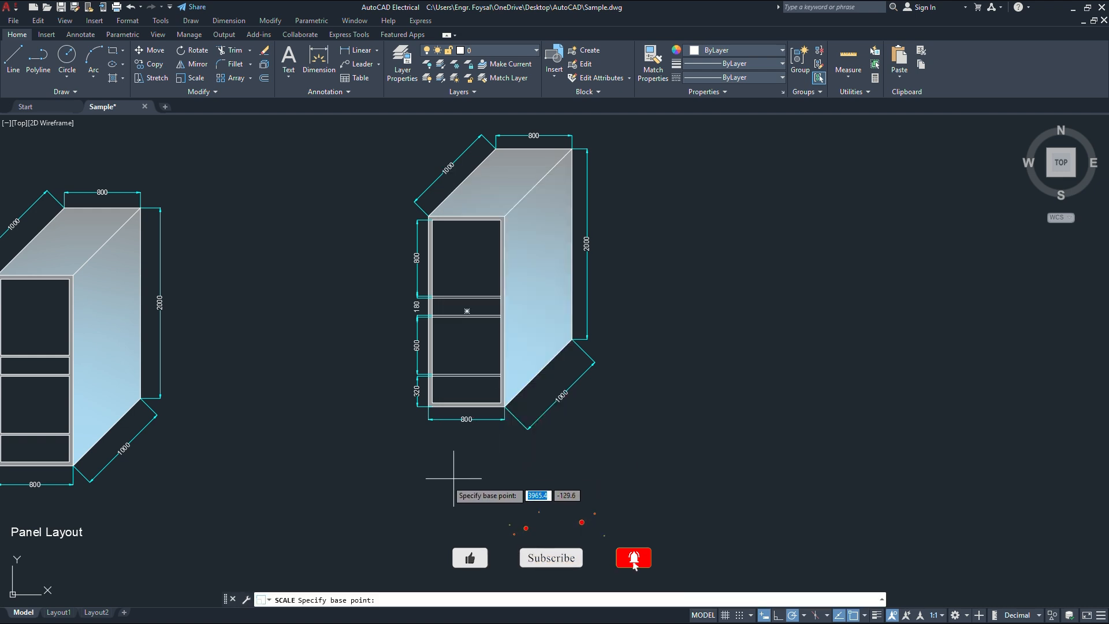
click(442, 490)
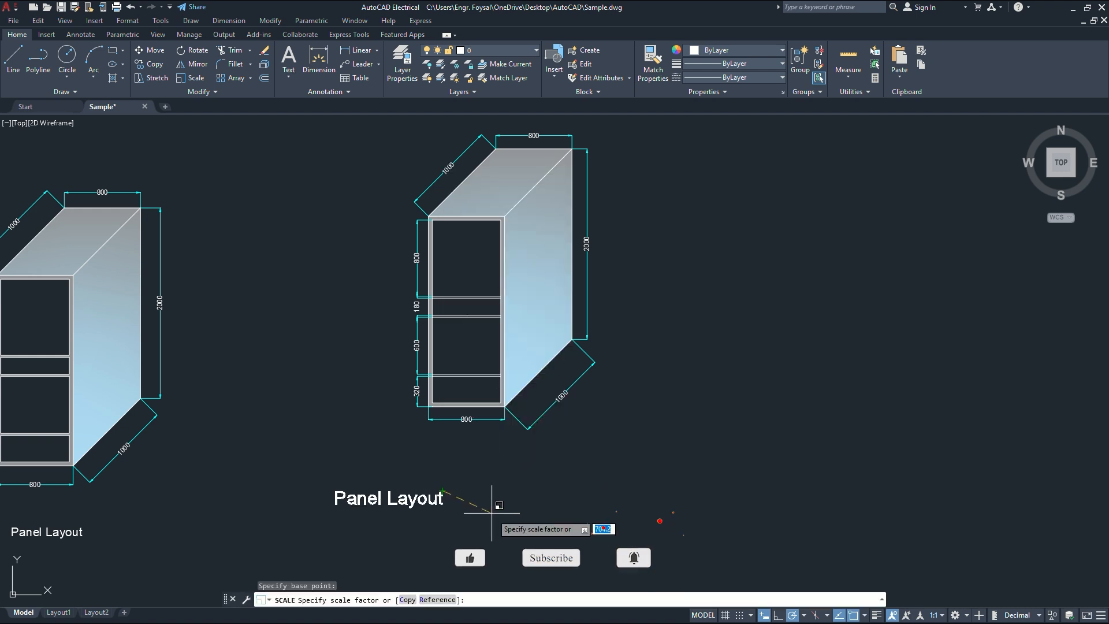
Move the enlarged "Panel Layout" title so it sits centred beneath the new panel's bottom width dimension.
click(409, 502)
right_click(409, 503)
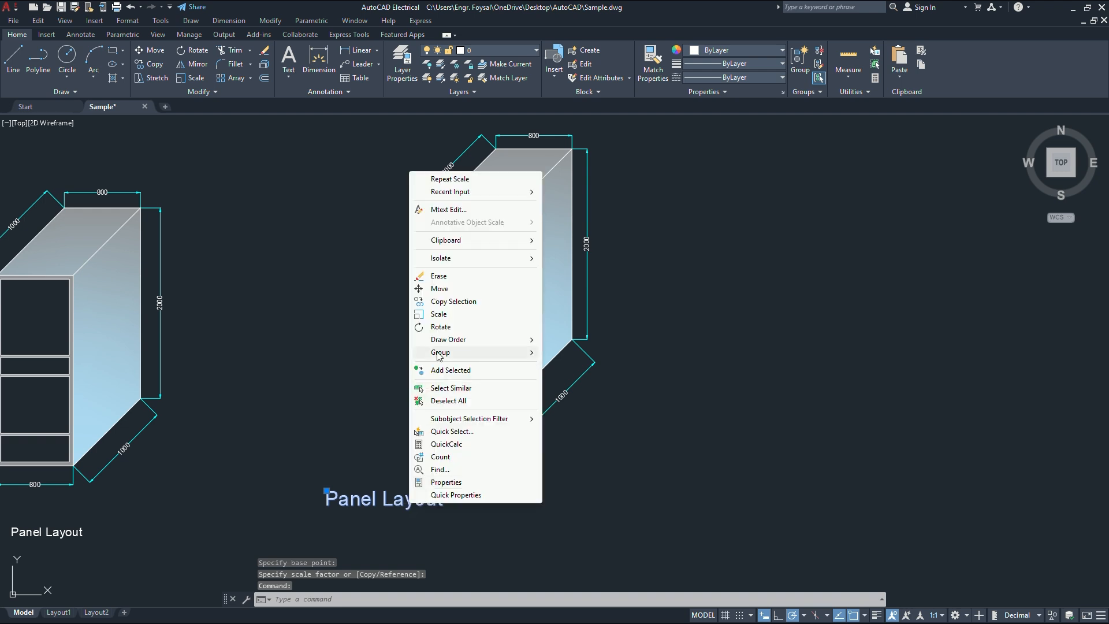
click(441, 291)
click(484, 459)
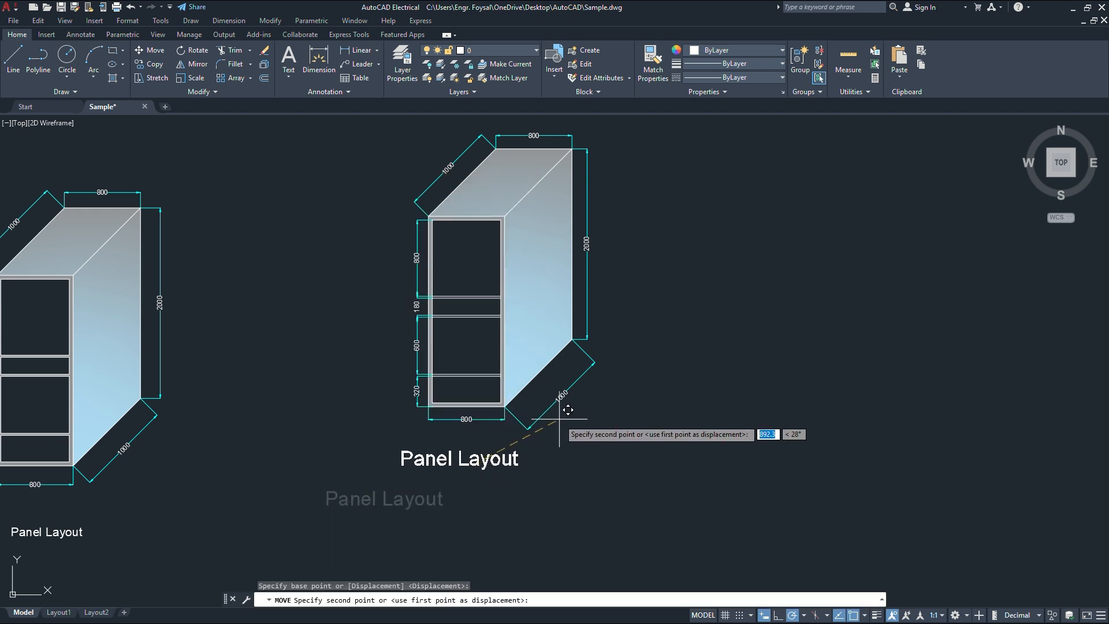
click(563, 435)
Move the entire new panel drawing, with its dimensions and title, down and slightly left to roughly level with the reference panel.
scroll(584, 485, down, 3)
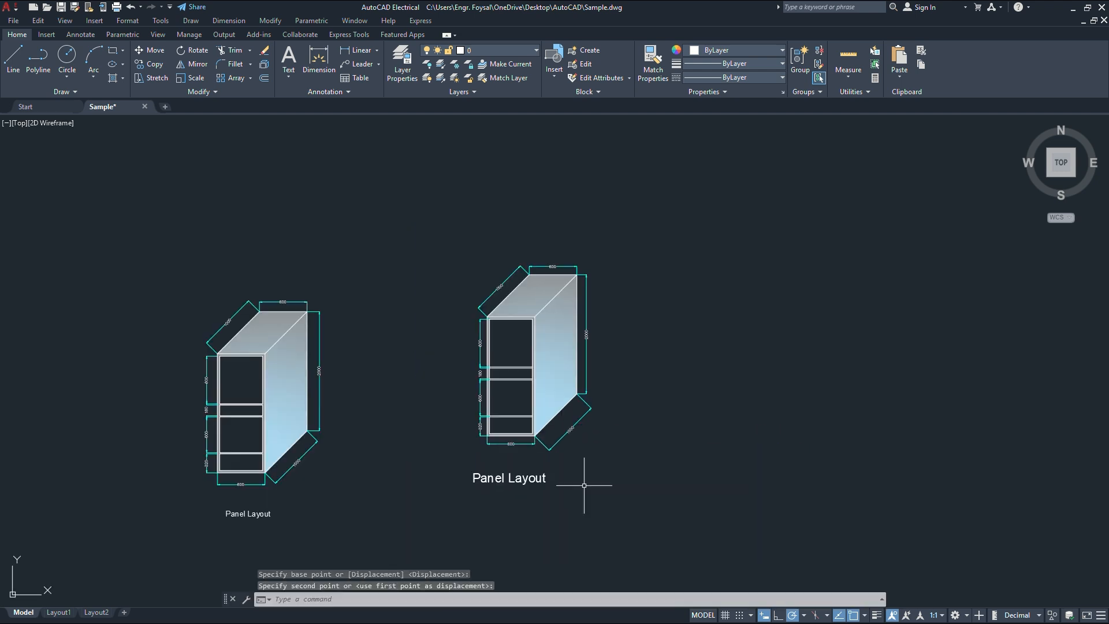
click(411, 218)
click(664, 501)
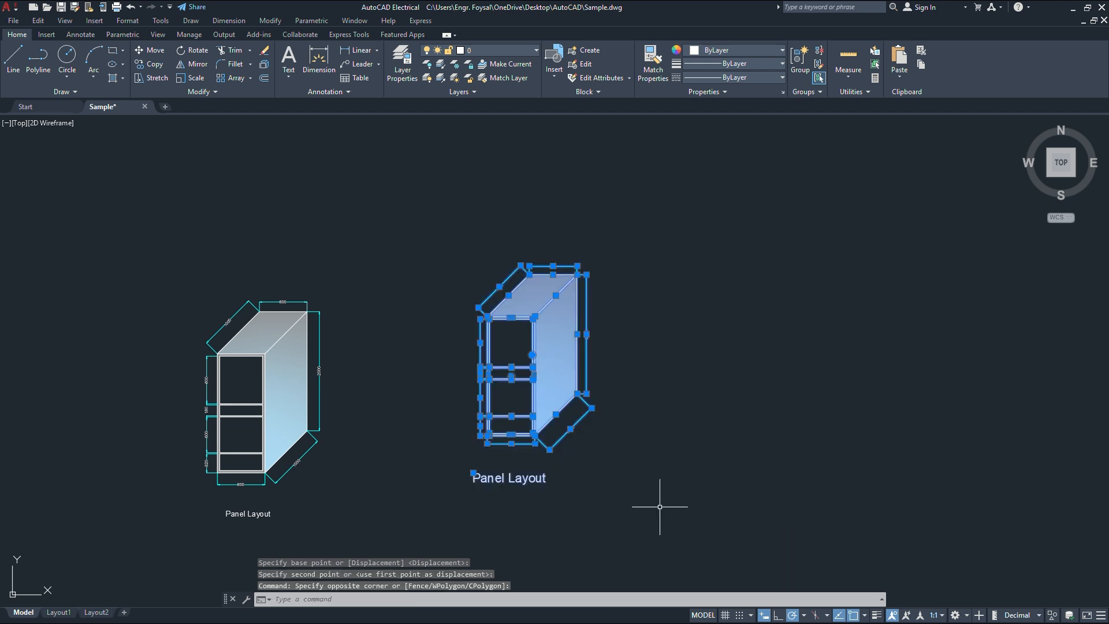
right_click(659, 506)
click(688, 236)
click(709, 278)
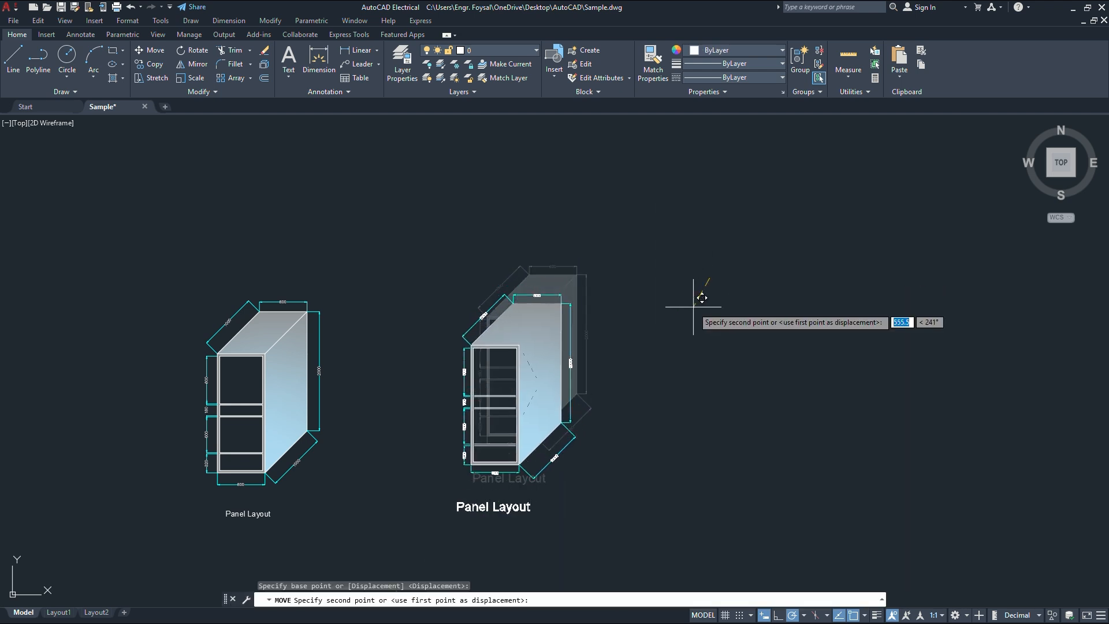
click(696, 305)
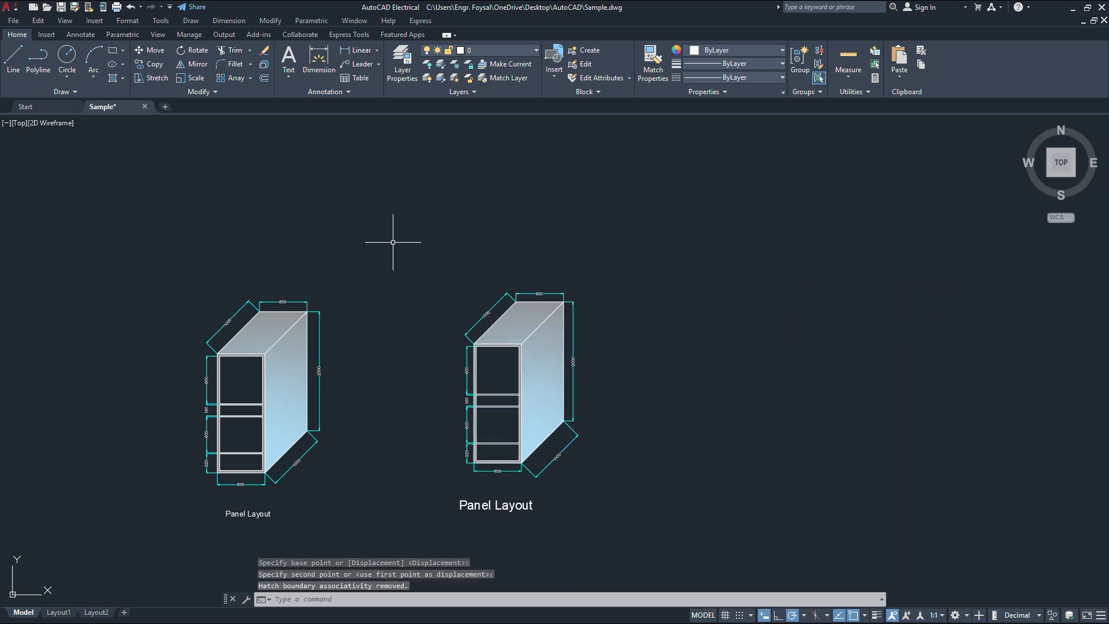
scroll(700, 352, up, 2)
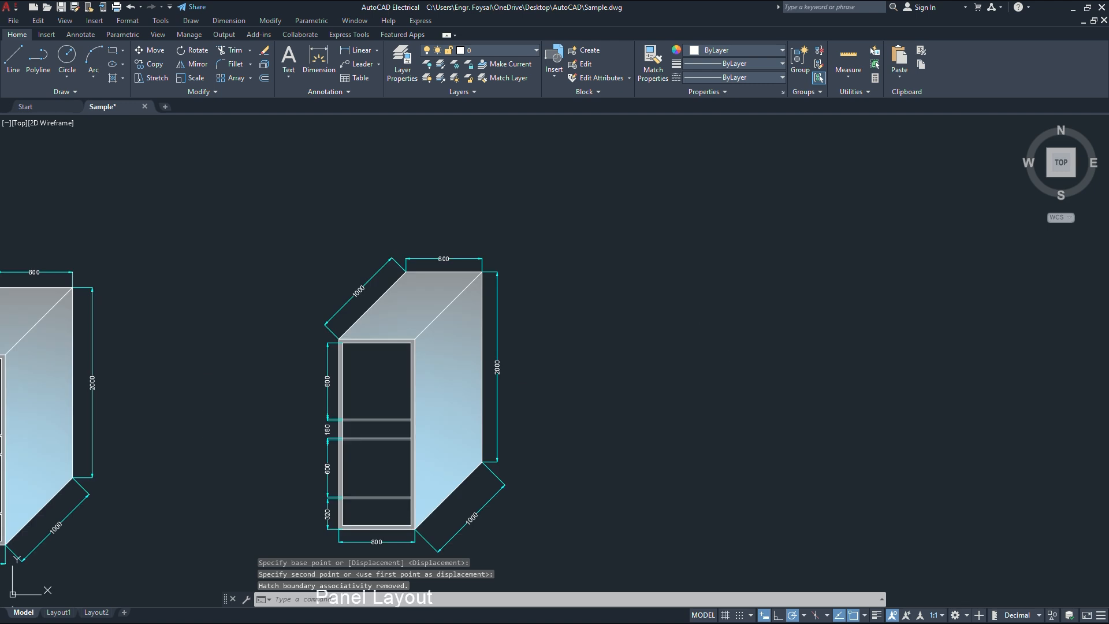
middle_drag(618, 435, 777, 345)
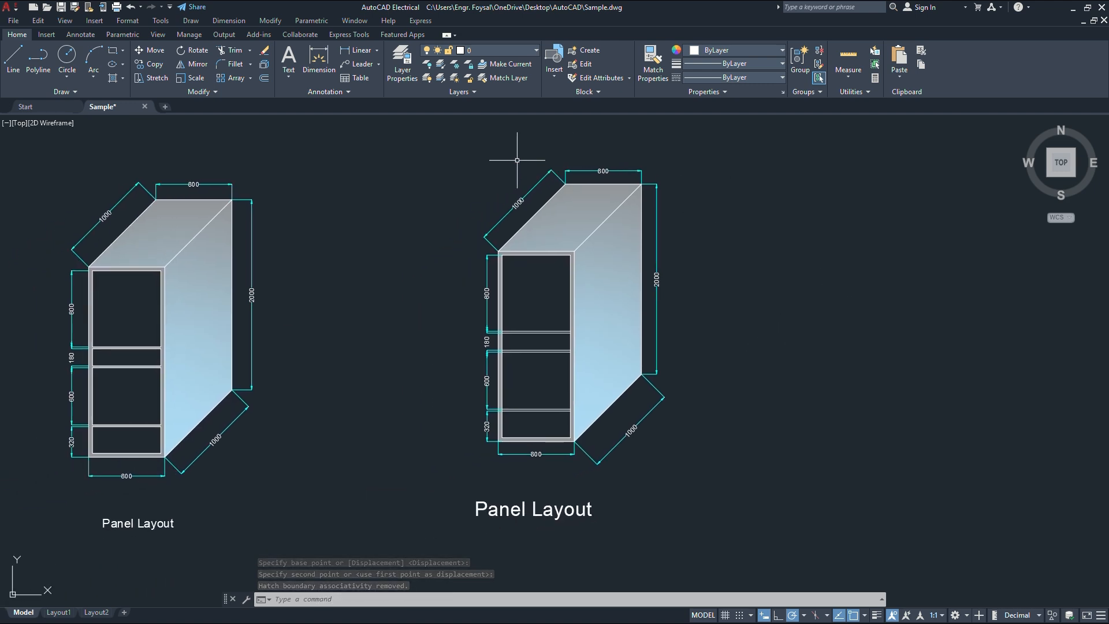